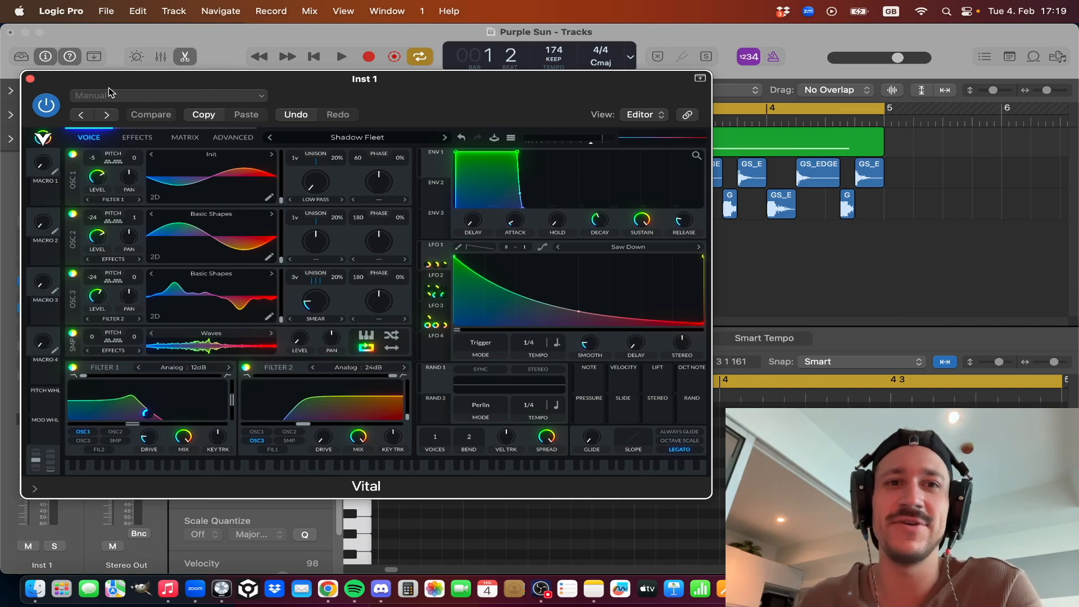
Play the full loop with bass, snare and kick, and reopen the Vital synth on Inst 1 during playback.
left_click(30, 80)
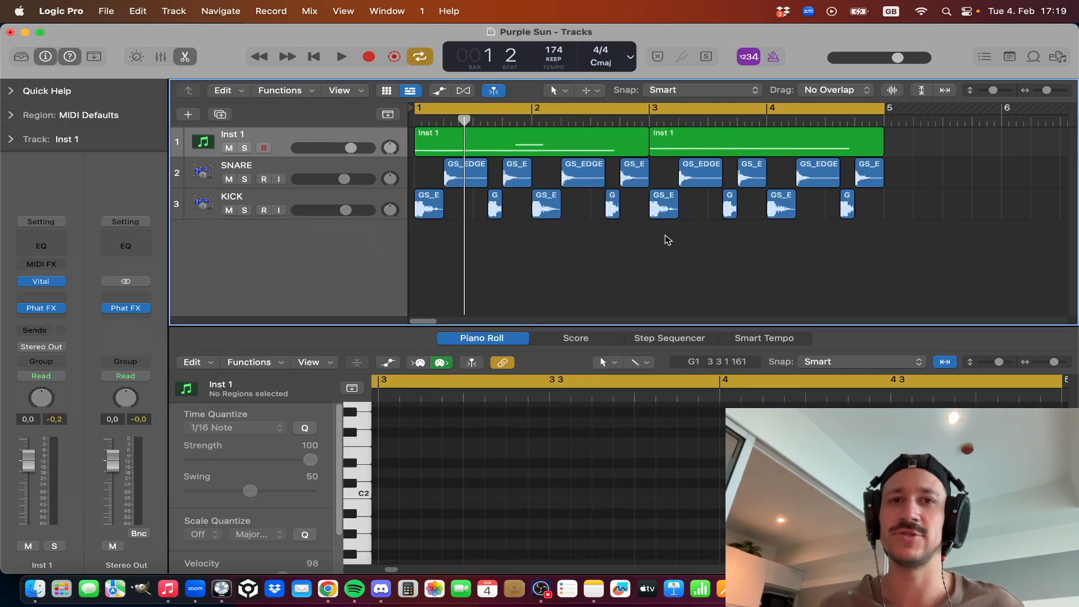
key("space")
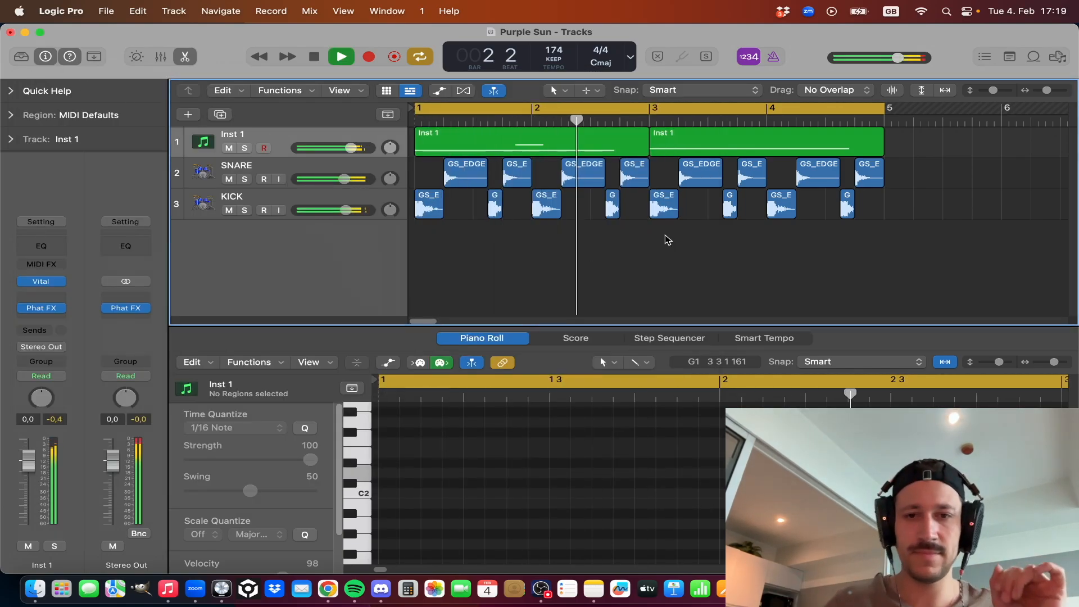
left_click(45, 286)
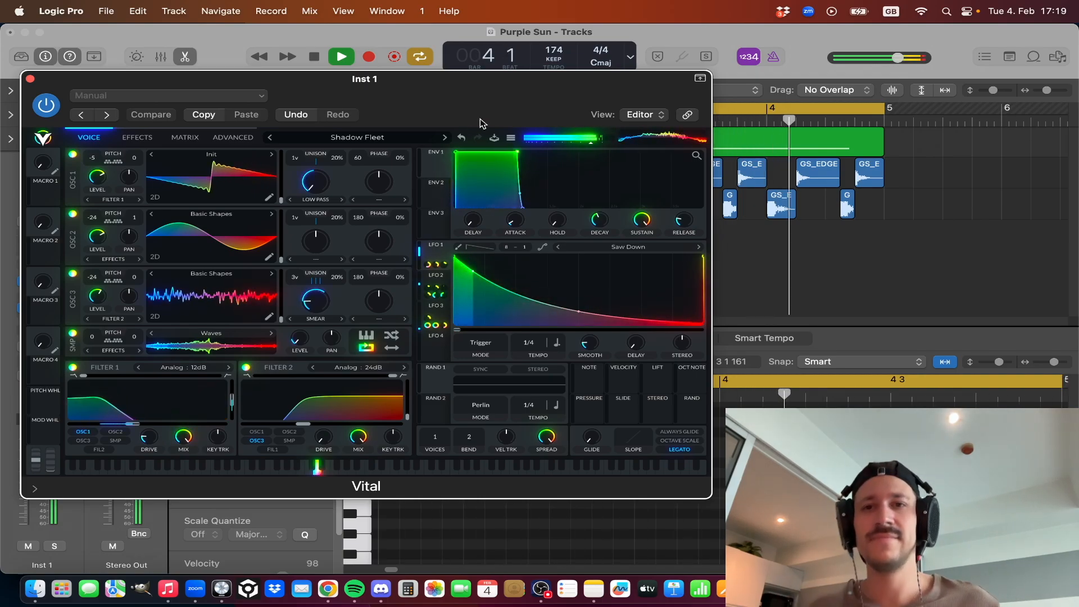
key("space")
Solo the Inst 1 track, play the bass sound on its own, and close the Vital synth.
left_click(52, 547)
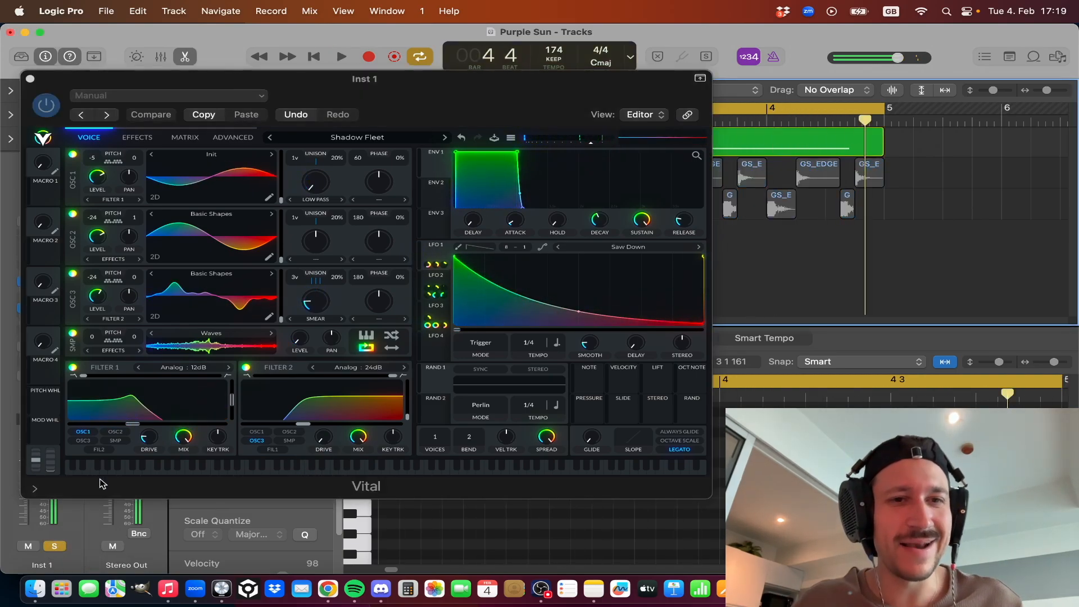
key("space")
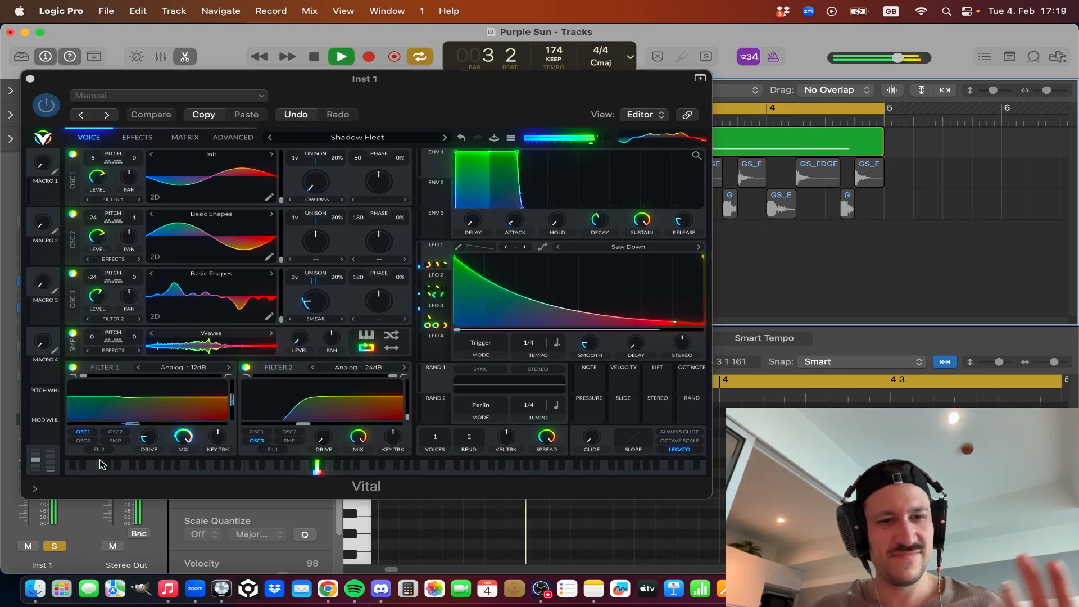
key("space")
left_click(31, 79)
Audition the first Inst 1 region with its A2 note selected in the Piano Roll, and unsolo the track.
double_click(525, 144)
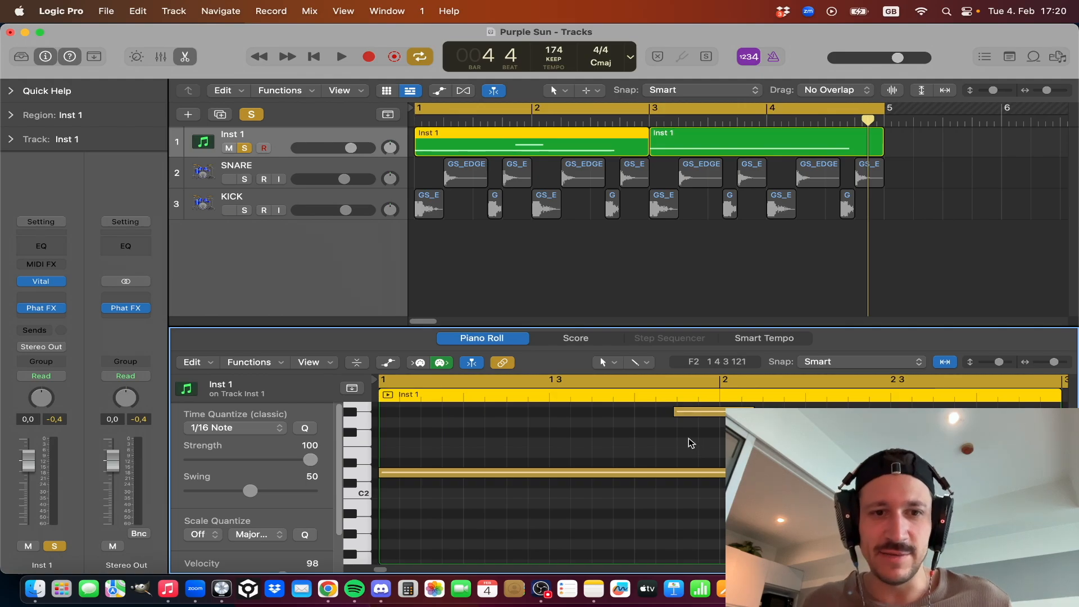
left_click(691, 413)
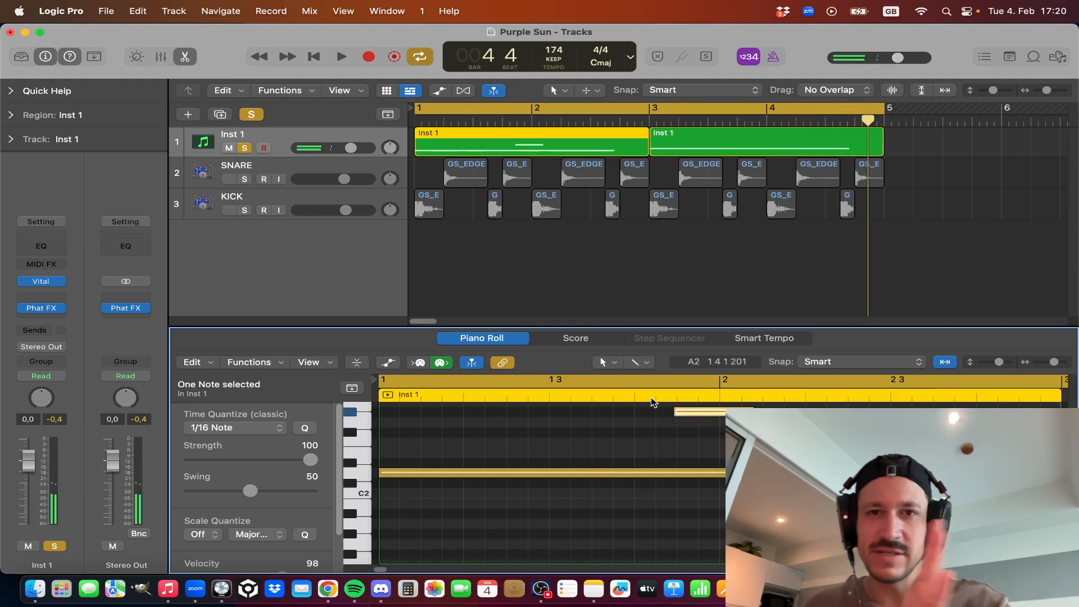
key("space")
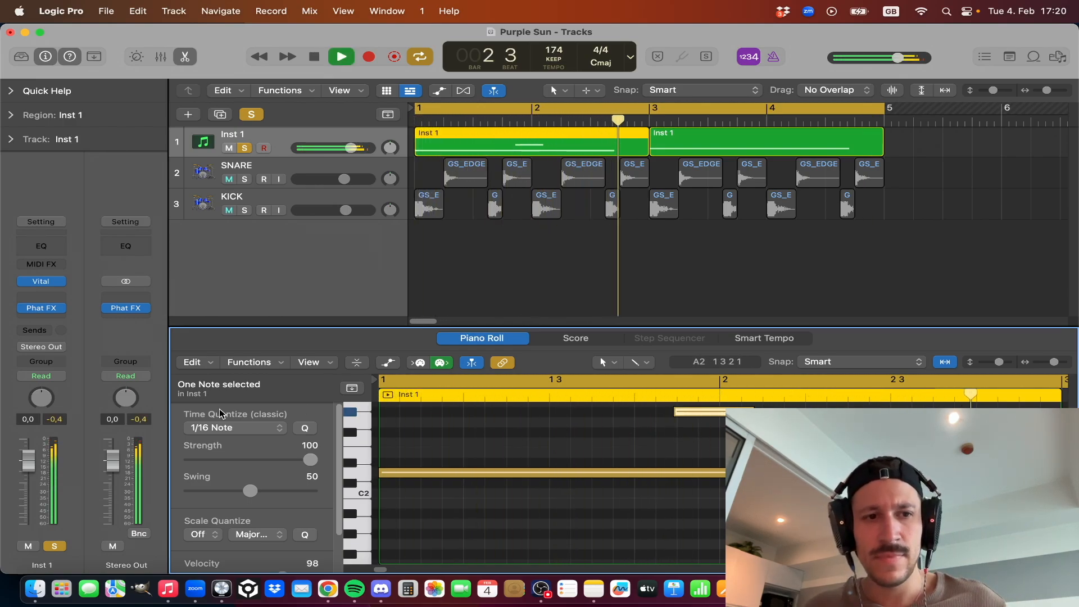
key("space")
left_click(244, 148)
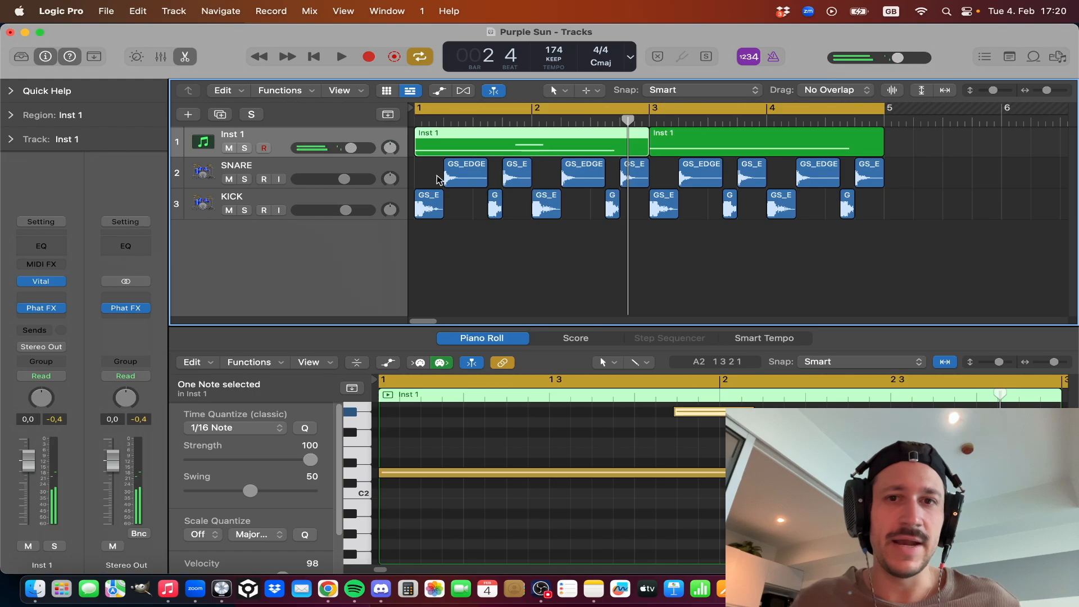
Set the cycle range to bars 3 to 5 and solo the Inst 1 track during playback.
left_click_drag(651, 108, 876, 128)
key("space")
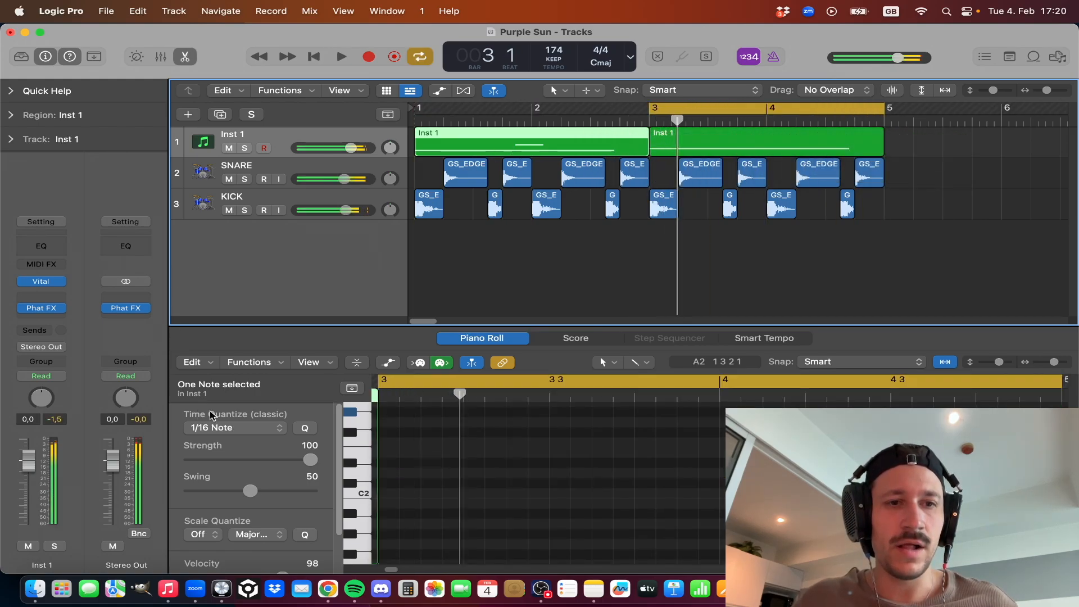
left_click(244, 148)
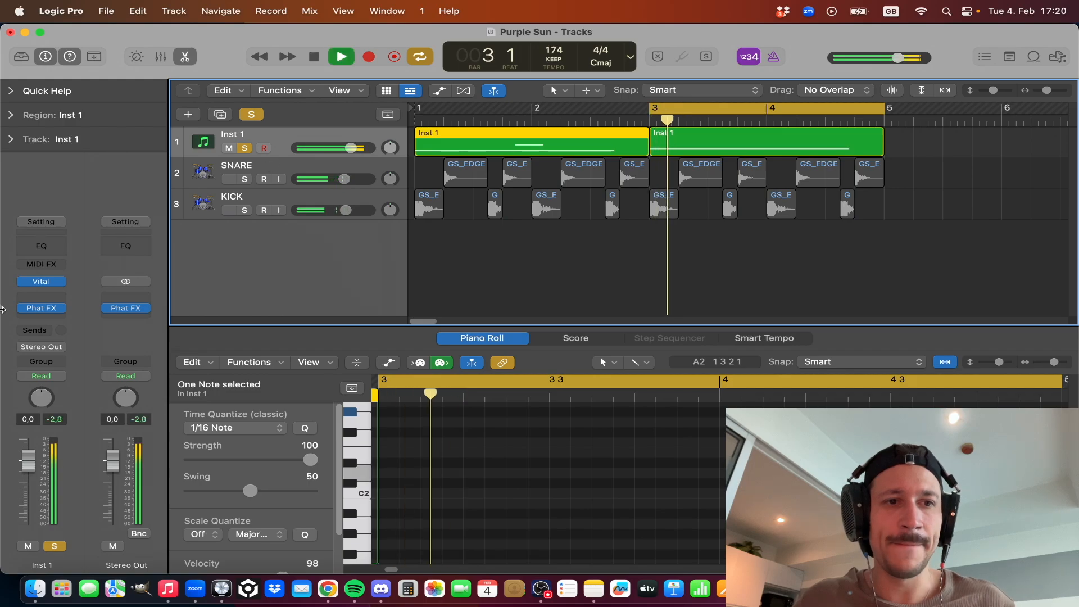
Open Vital on Inst 1 and turn off the Reverb, Equalizer, Delay, Compressor, Chorus, Filter, Flanger and Distortion effects.
left_click(42, 282)
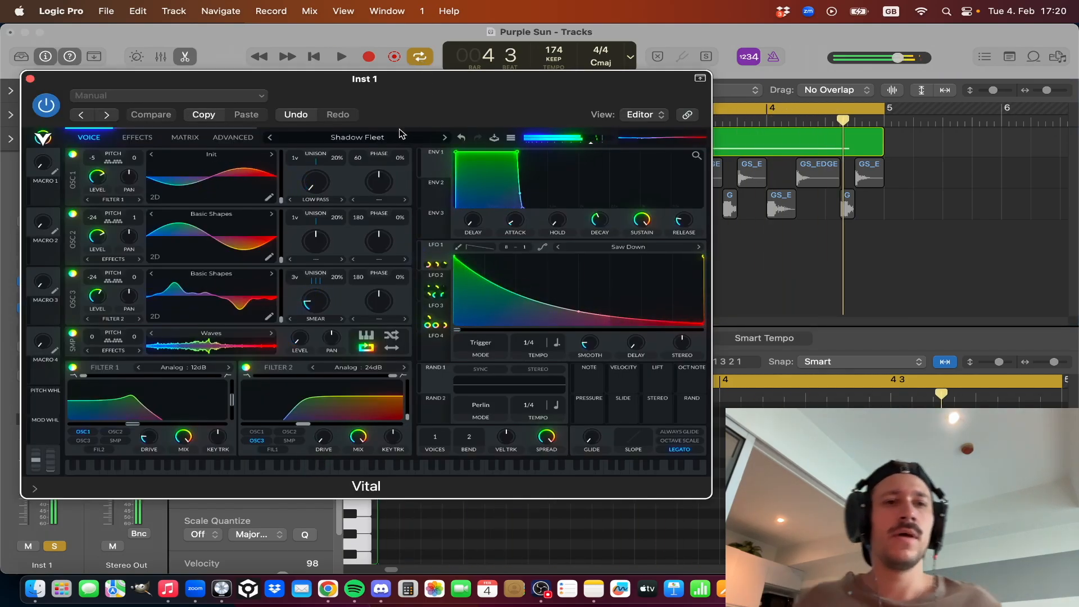
key("space")
left_click(137, 137)
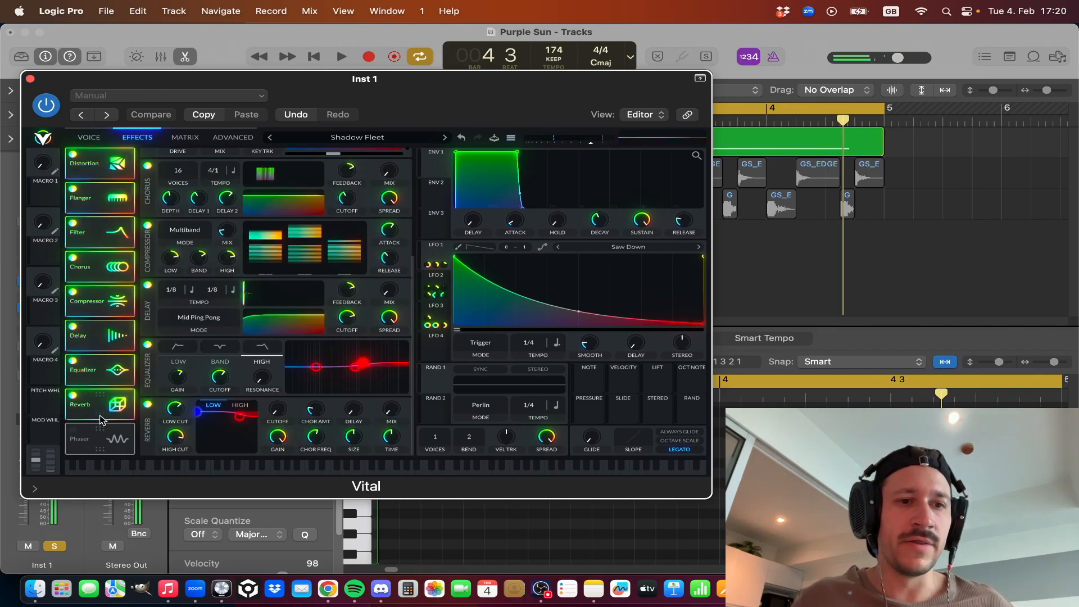
left_click(74, 396)
left_click(73, 361)
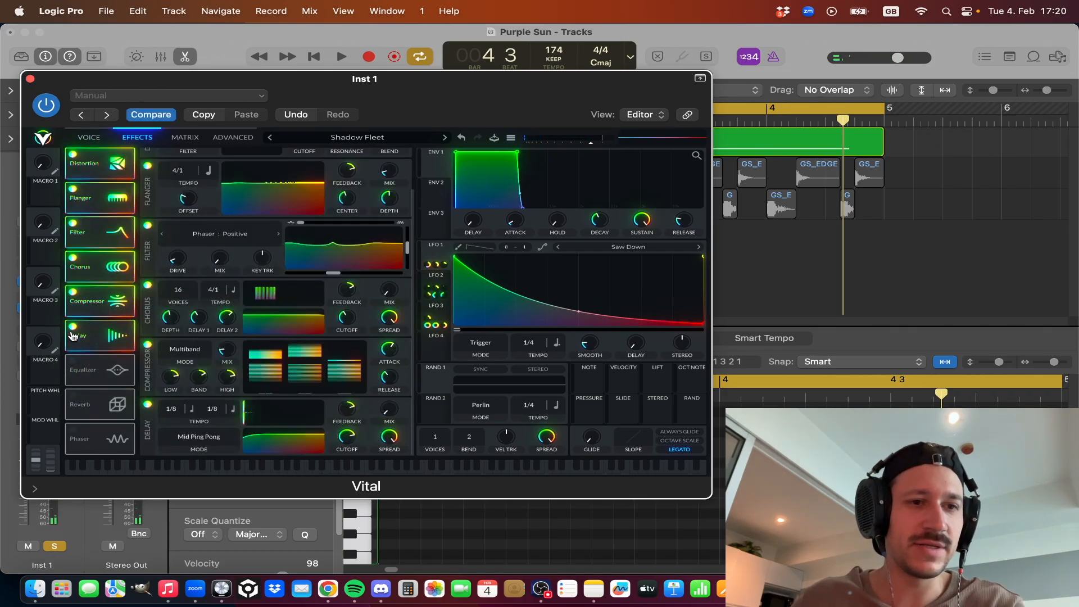
left_click(72, 327)
left_click(72, 293)
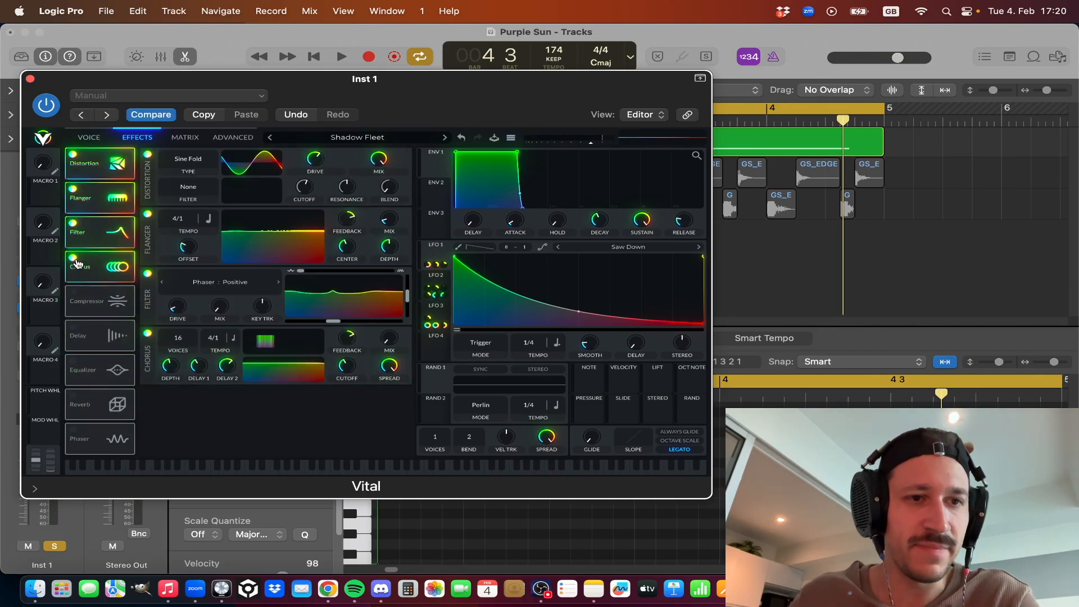
left_click(72, 258)
left_click(73, 224)
left_click(73, 189)
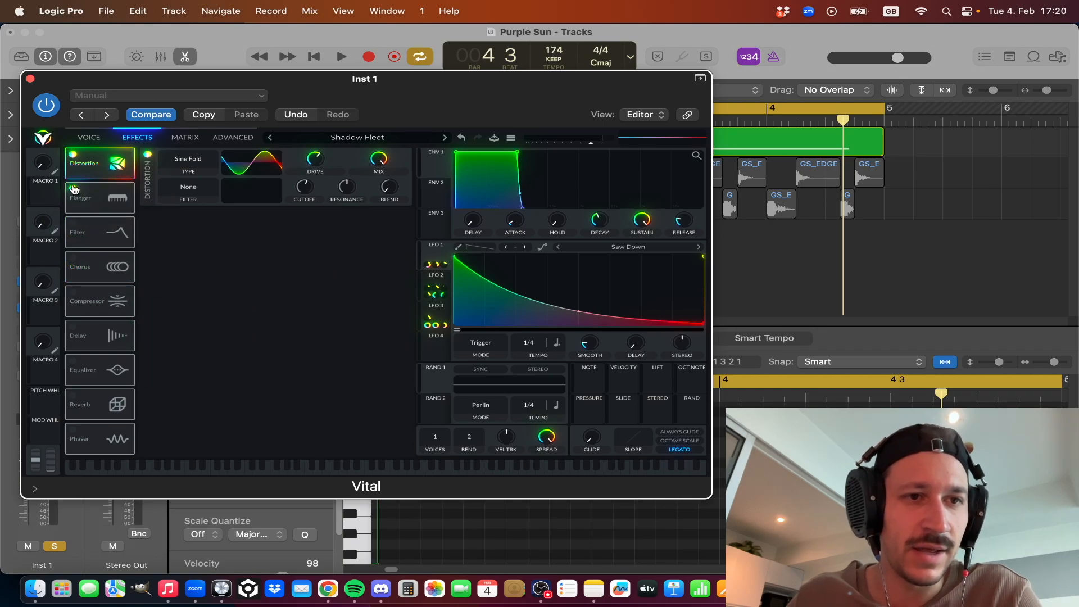
left_click(72, 154)
Turn off both voice filters, the sampler and all three oscillators, and play the loop to check the sound.
left_click(88, 137)
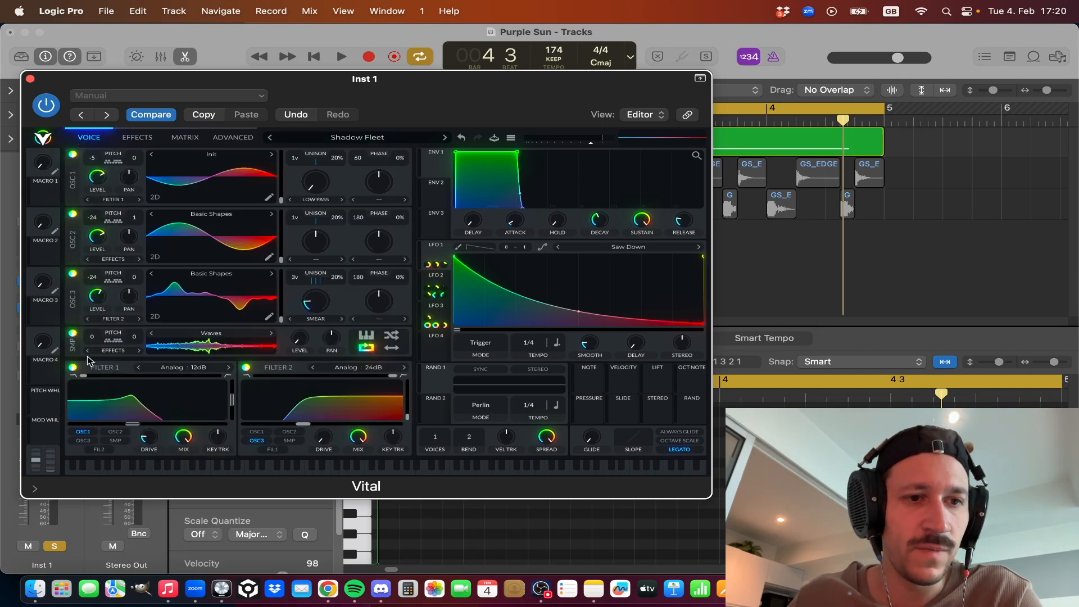
left_click(73, 367)
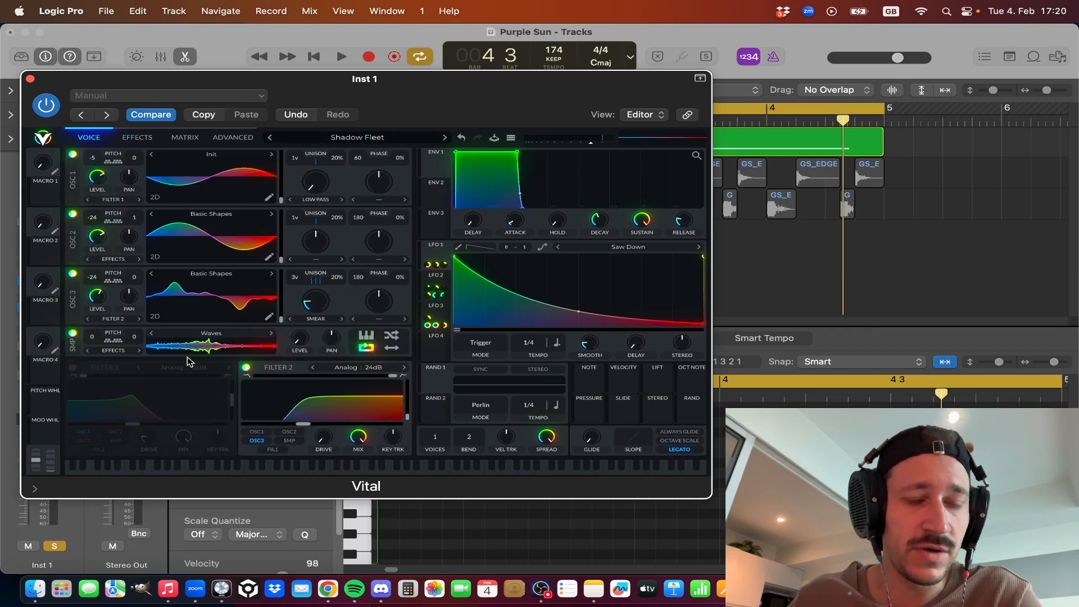
left_click(247, 368)
left_click(72, 334)
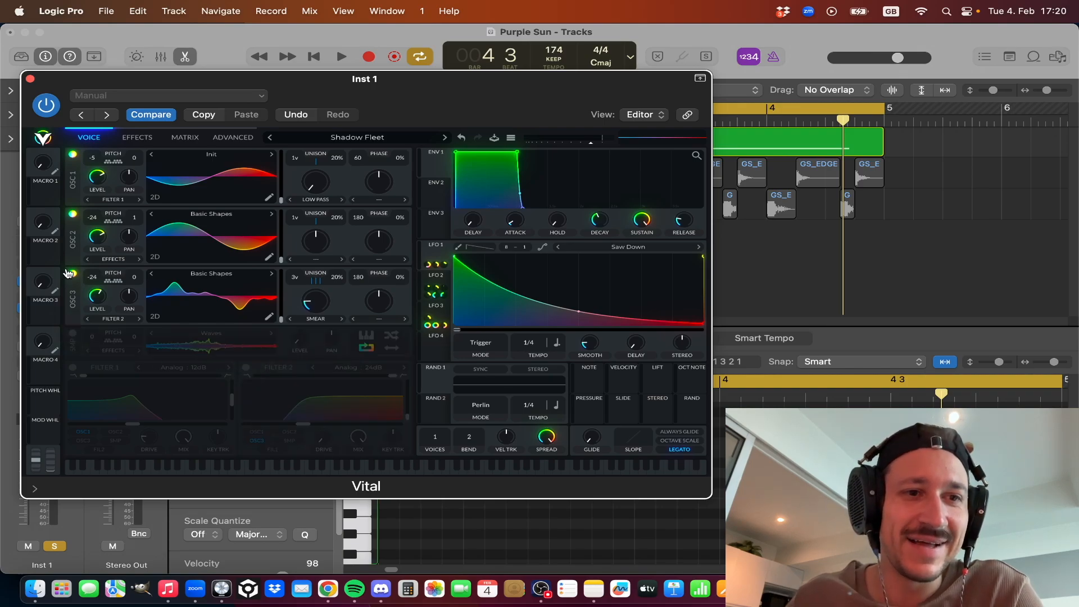
left_click(72, 274)
left_click(72, 214)
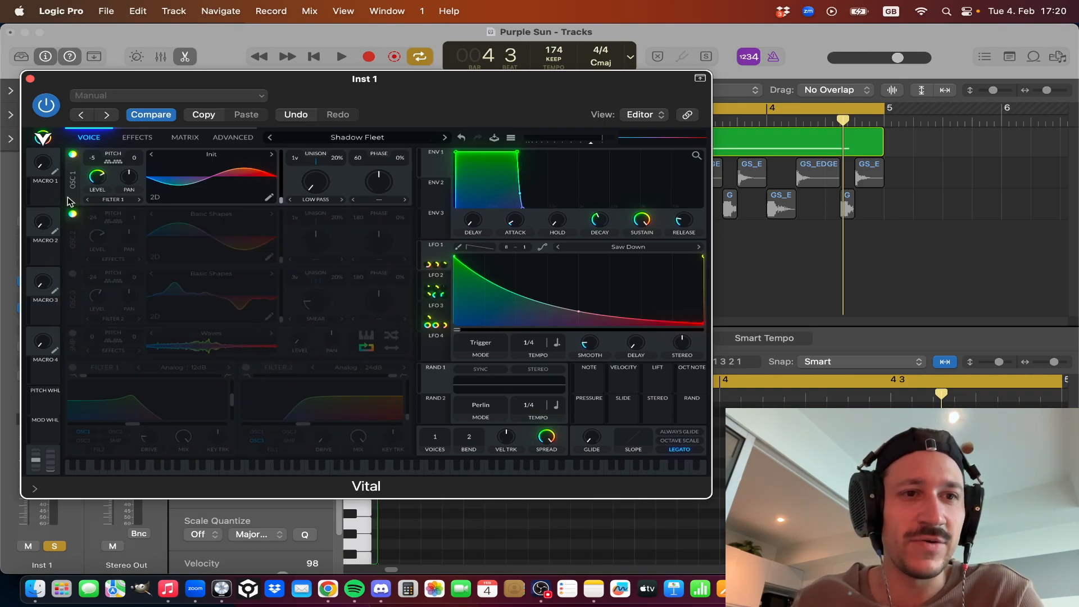
left_click(72, 156)
key("space")
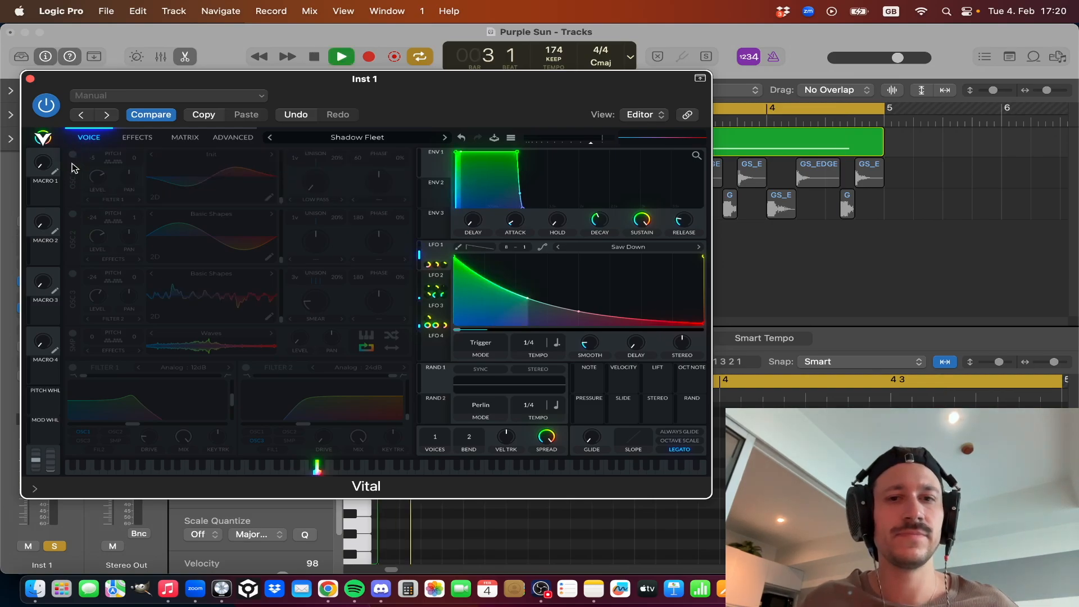
key("space")
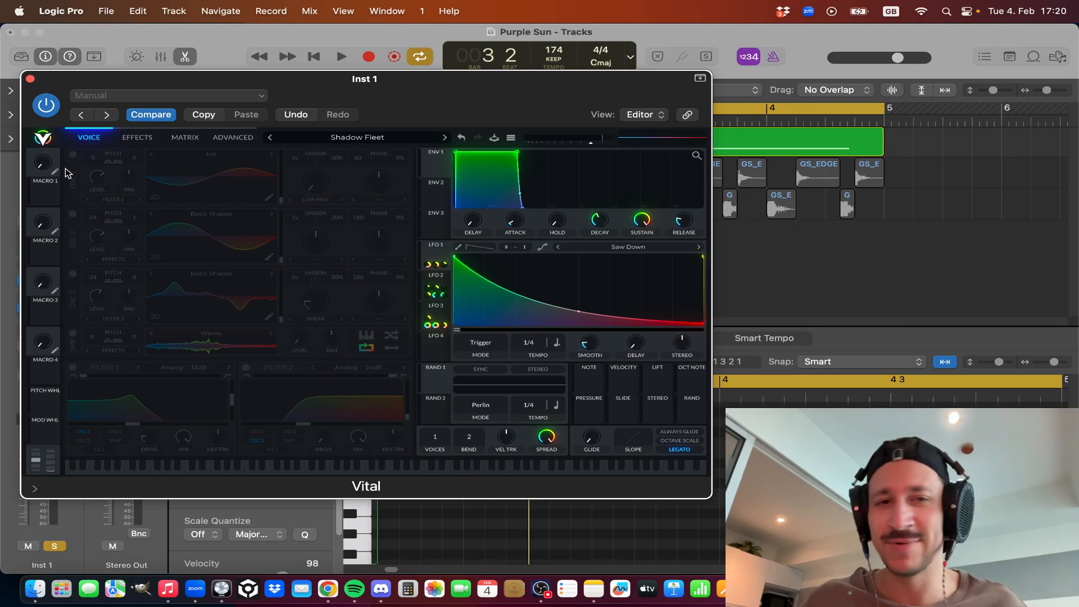
Turn OSC 1 back on and compare it during playback with OSC 2 switched on and off.
left_click(72, 155)
key("space")
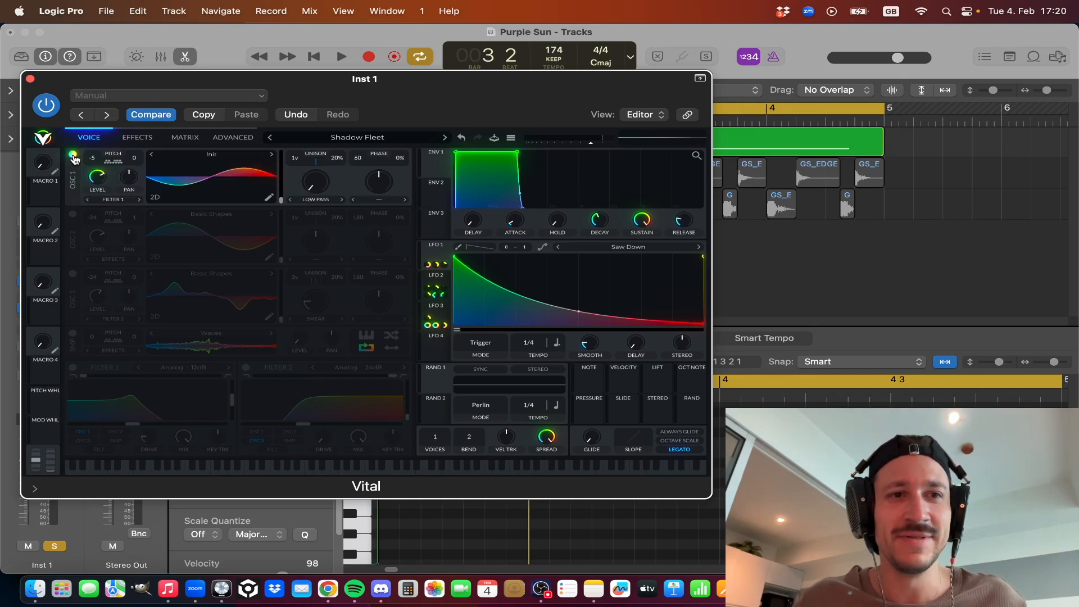
left_click(73, 214)
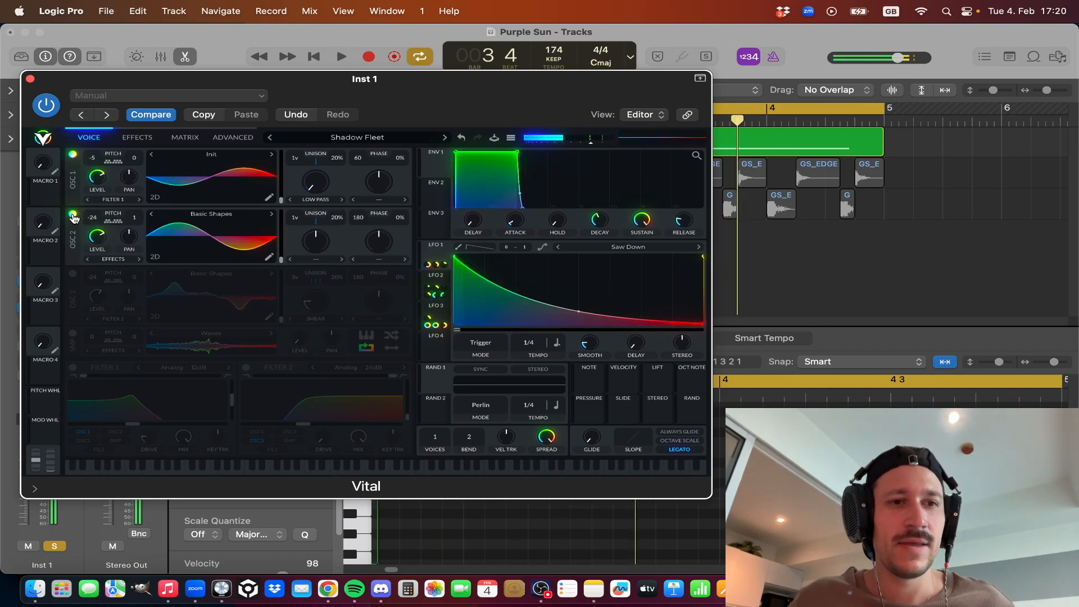
left_click(72, 214)
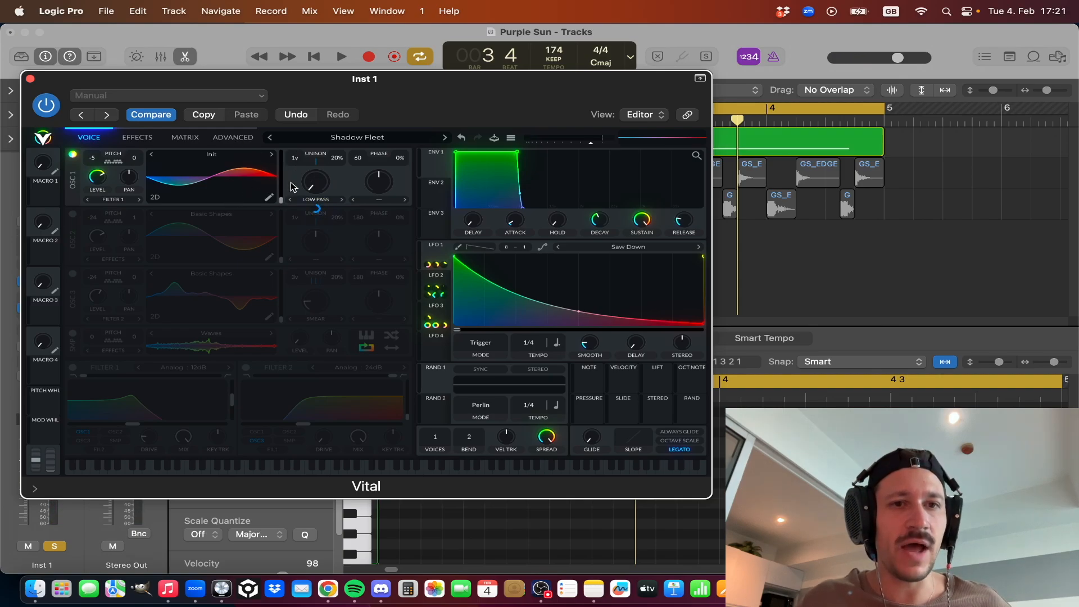
Examine OSC 1's Low Pass spectral morph, its knob and the list of morph types while auditioning the sound.
left_click_drag(319, 179, 318, 248)
key("space")
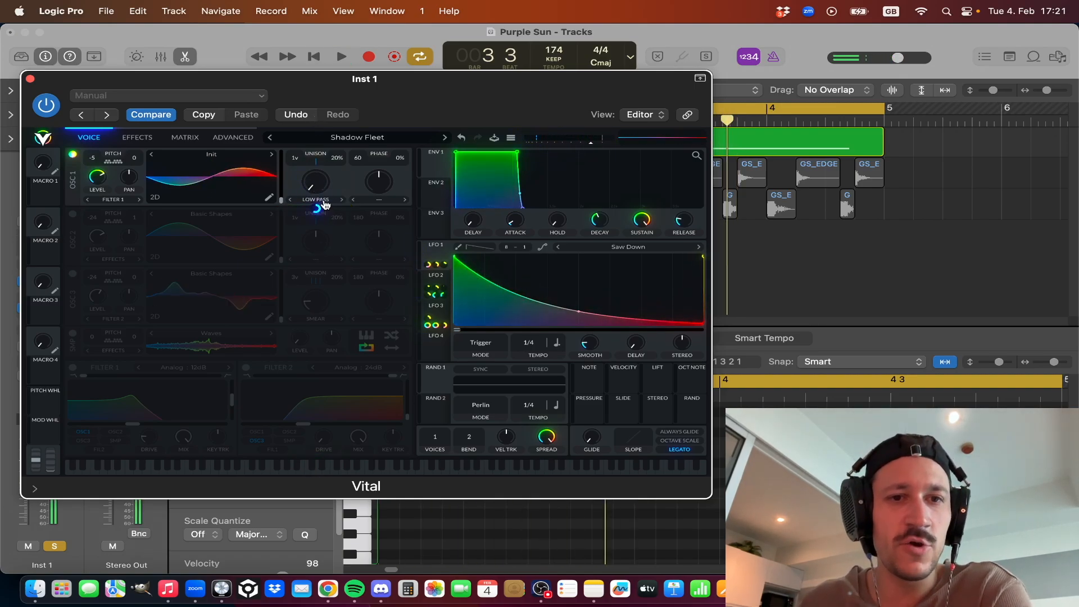
left_click(322, 201)
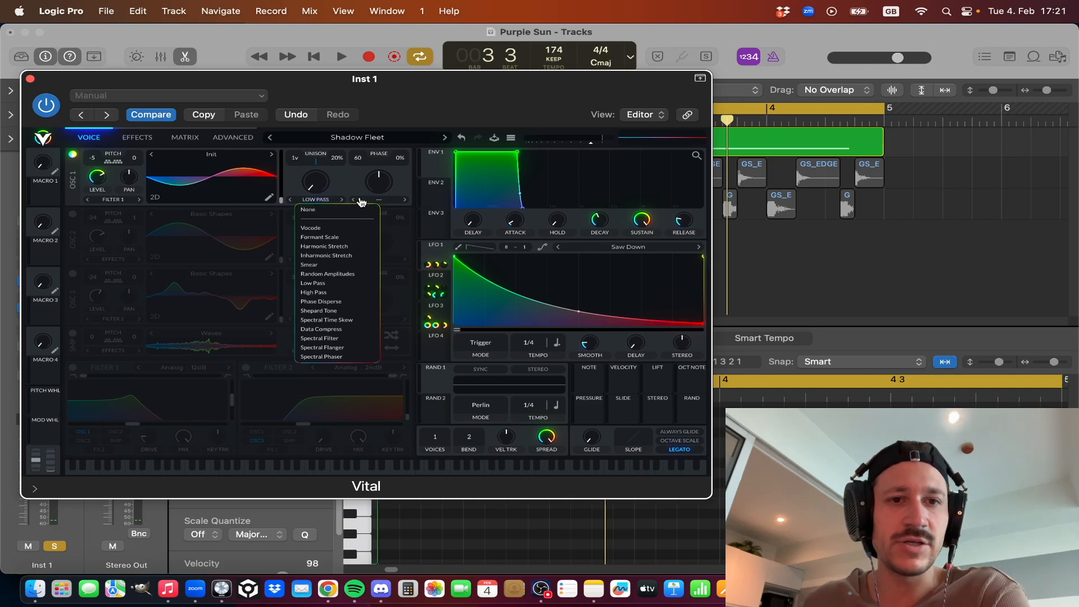
left_click(343, 180)
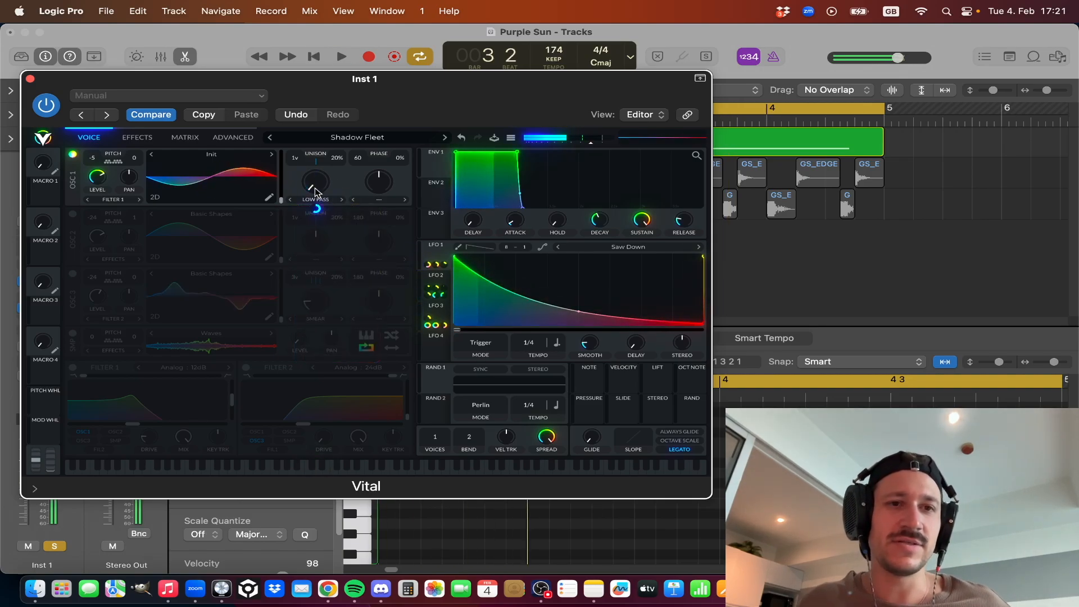
mouse_move(315, 187)
left_mouse_down()
mouse_move(316, 117)
mouse_move(315, 187)
left_mouse_up()
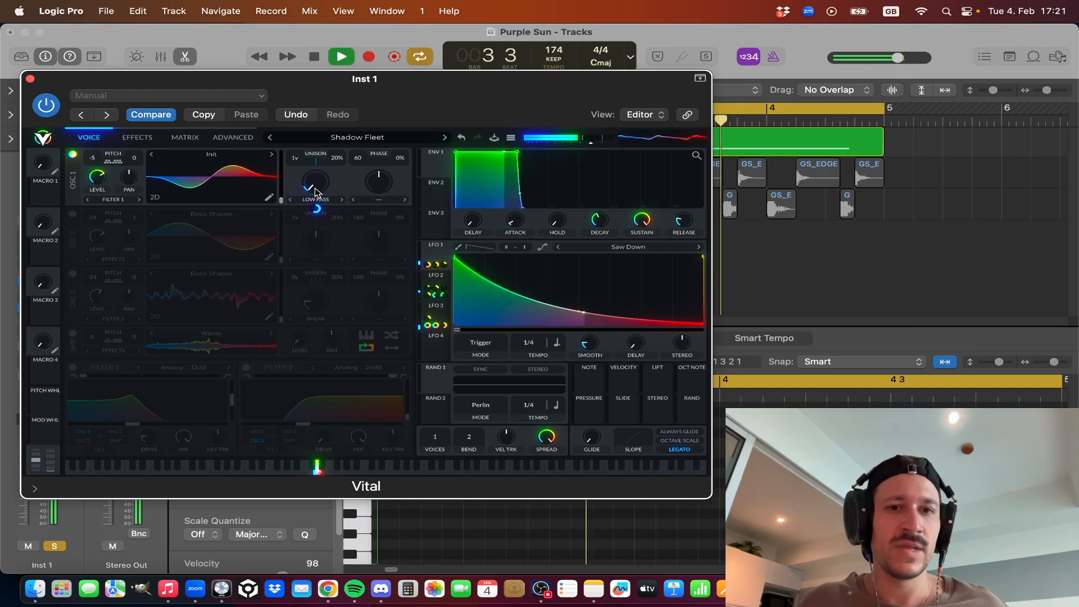
Inspect the LFO 3 and LFO 1 curves in Vital, and audition OSC 1 alone over the cycled bars.
left_click(443, 310)
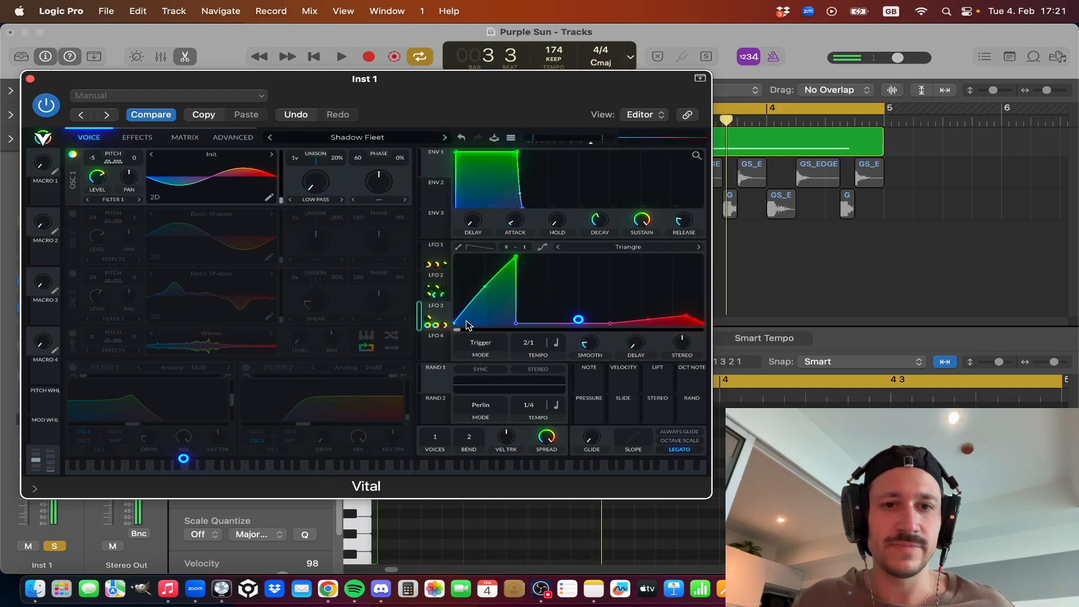
left_click(438, 248)
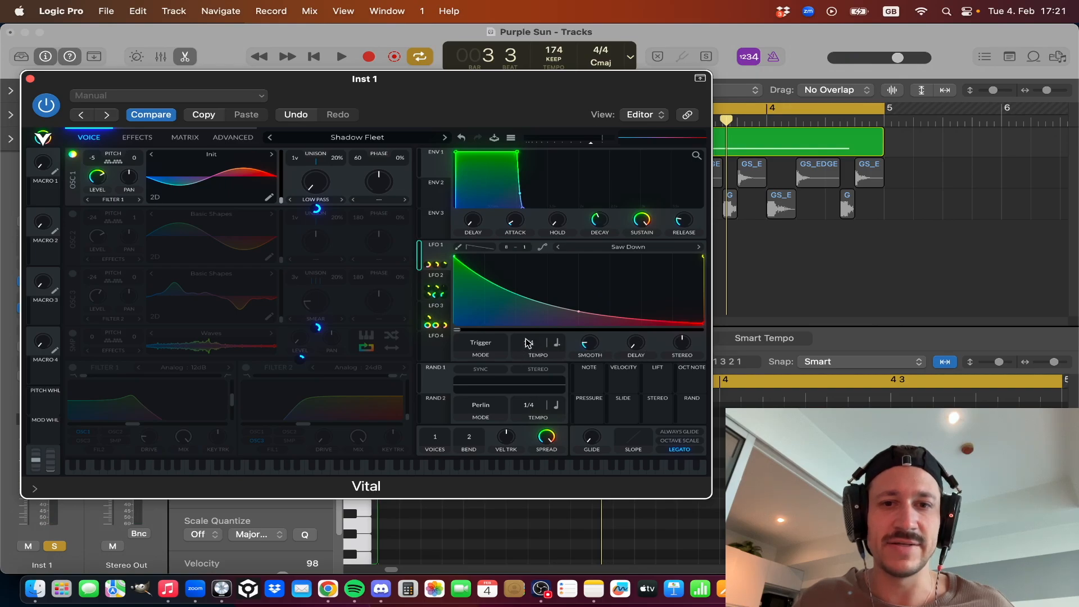
right_click(578, 319)
left_click(597, 336)
key("space")
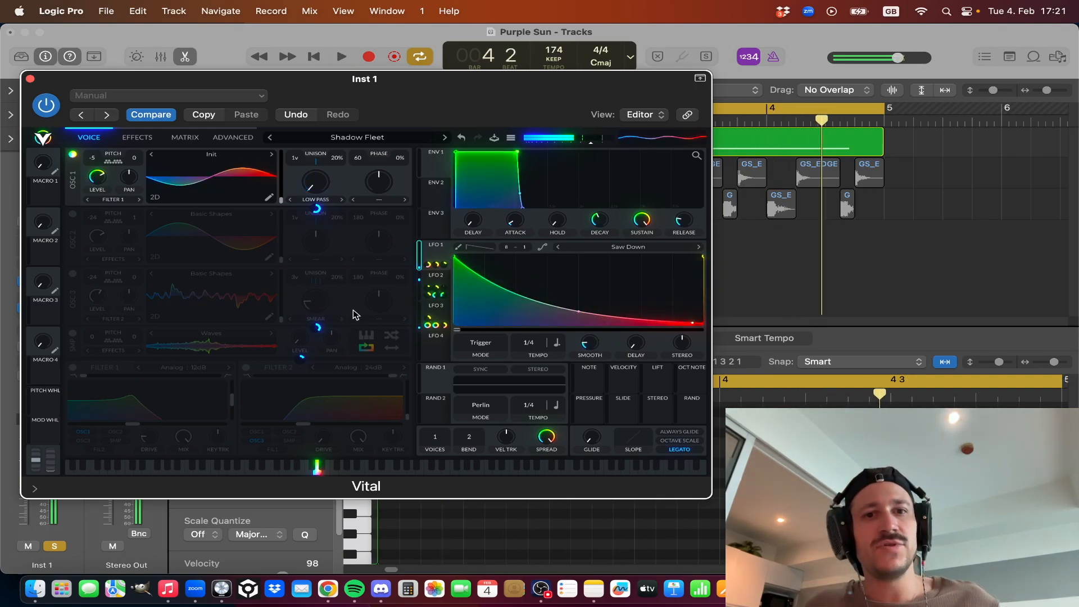
key("space")
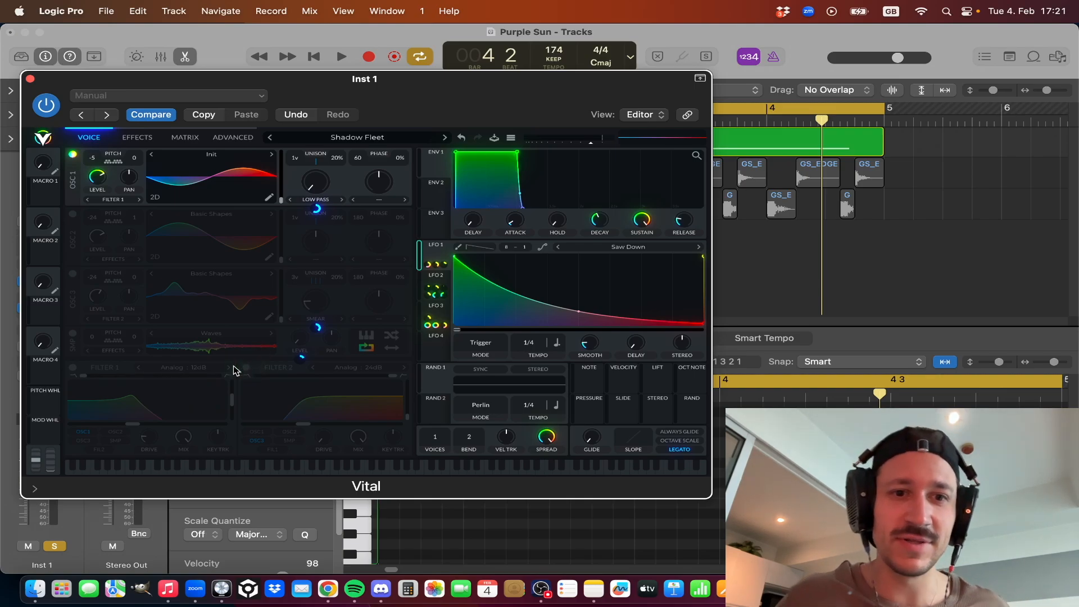
key("space")
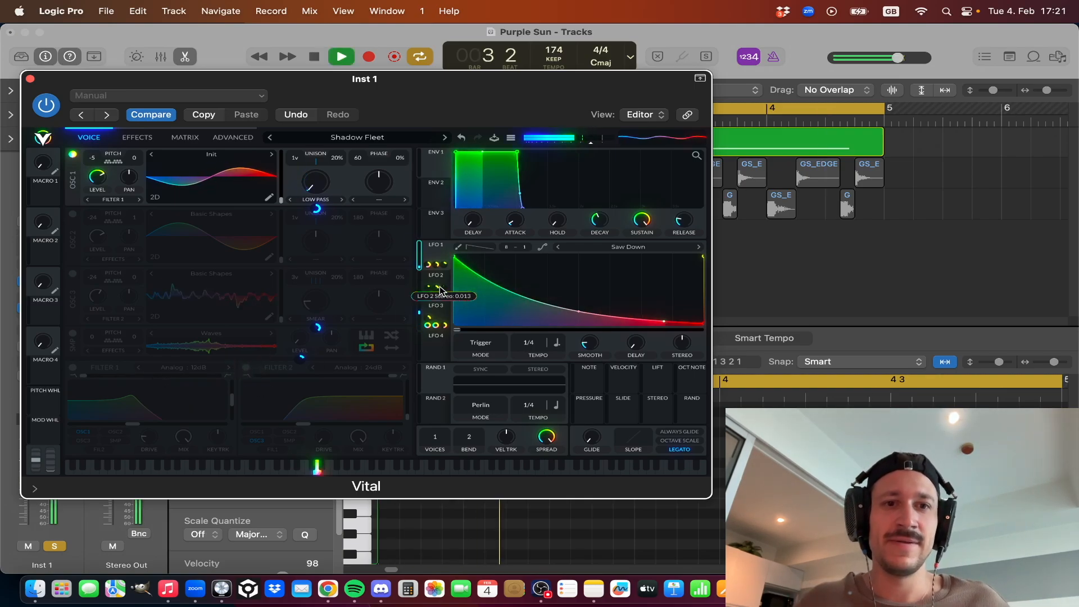
key("space")
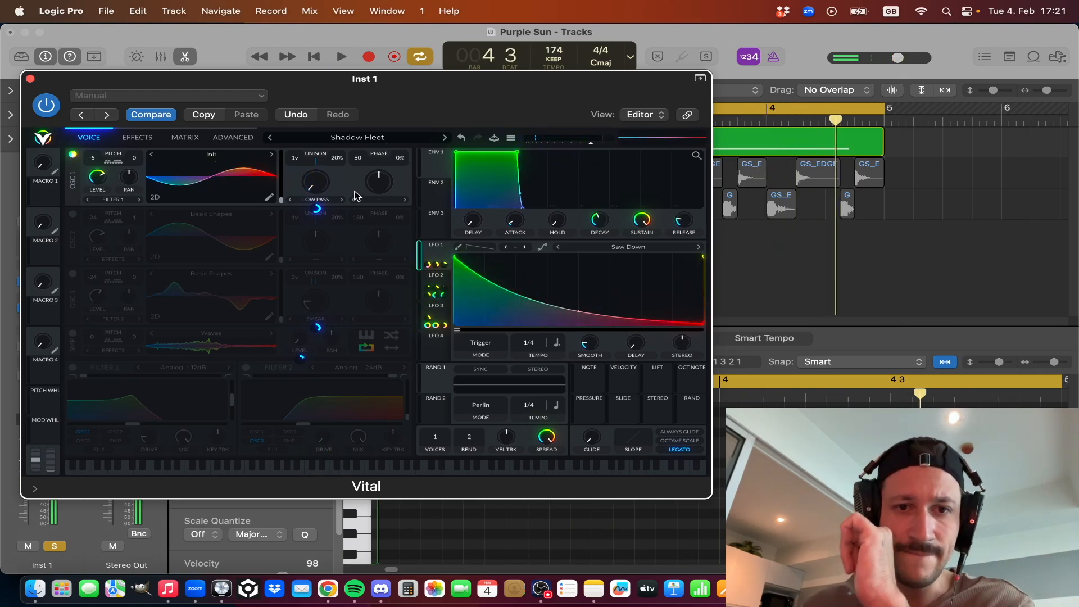
Turn on OSC 2 and the Sine Fold distortion, and compare the playing loop with the distortion off and on.
left_click(73, 216)
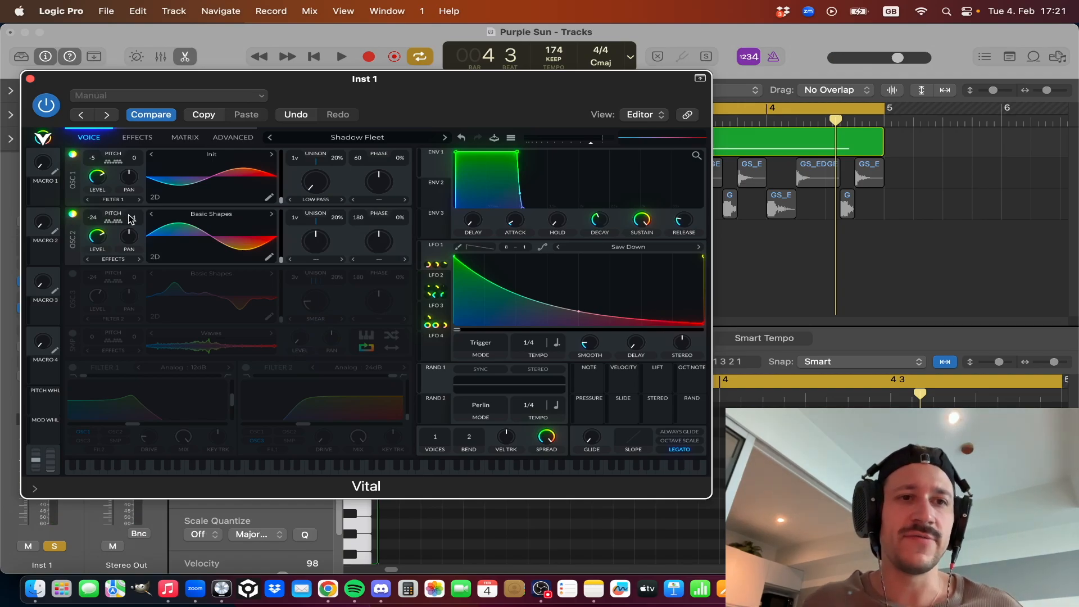
key("space")
left_click(135, 137)
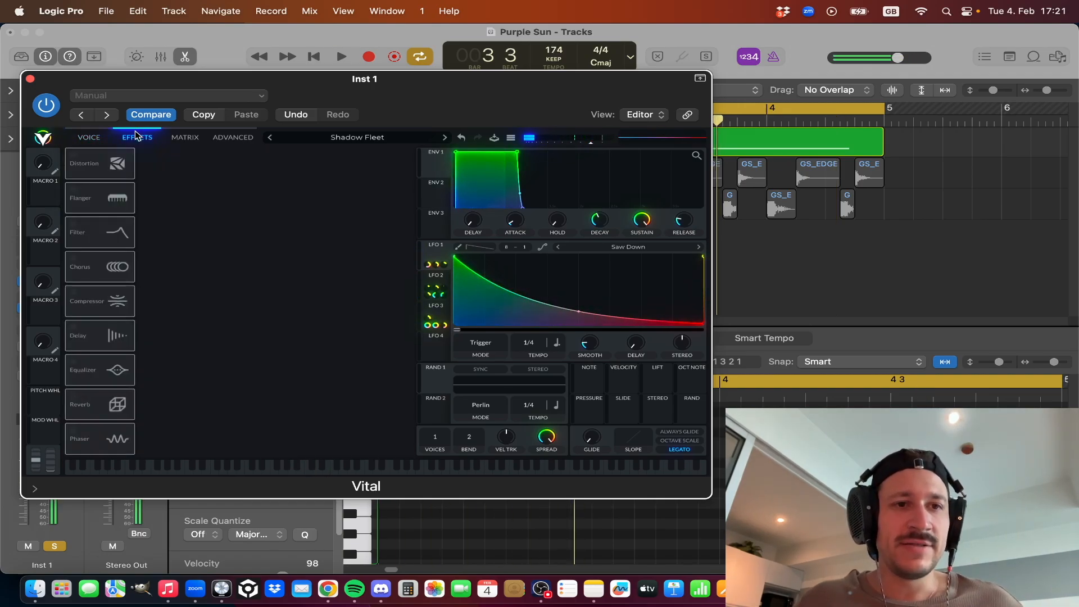
left_click(73, 156)
key("space")
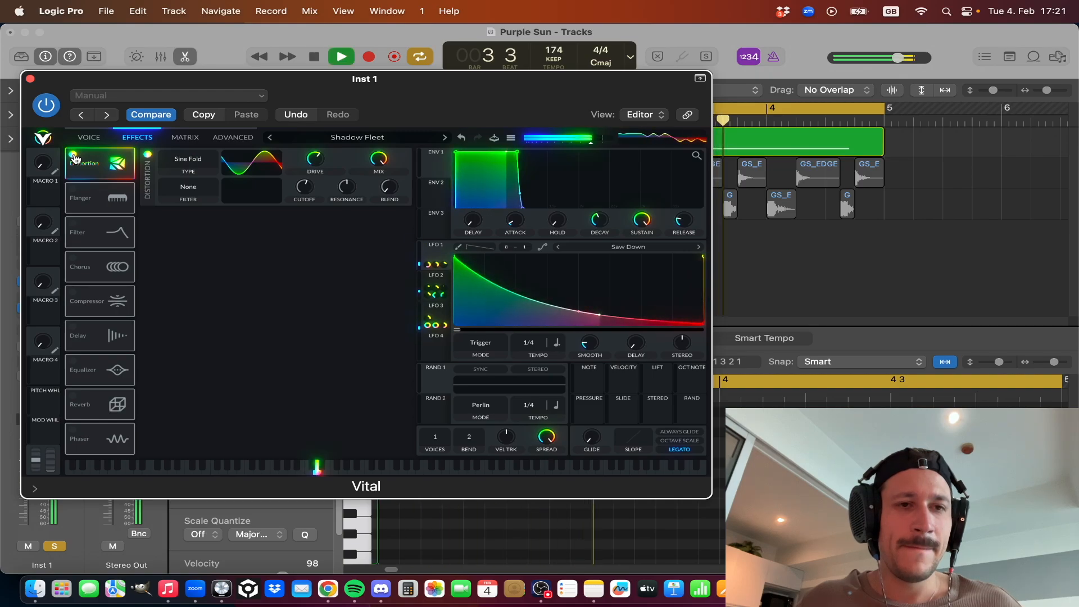
left_click(74, 156)
left_click(74, 156)
key("space")
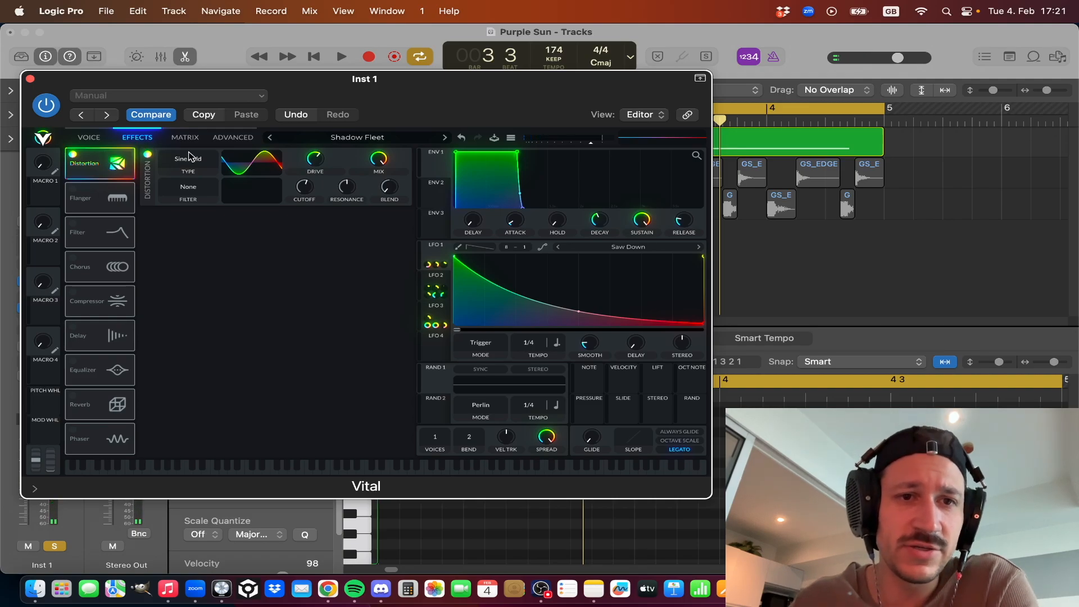
mouse_move(313, 166)
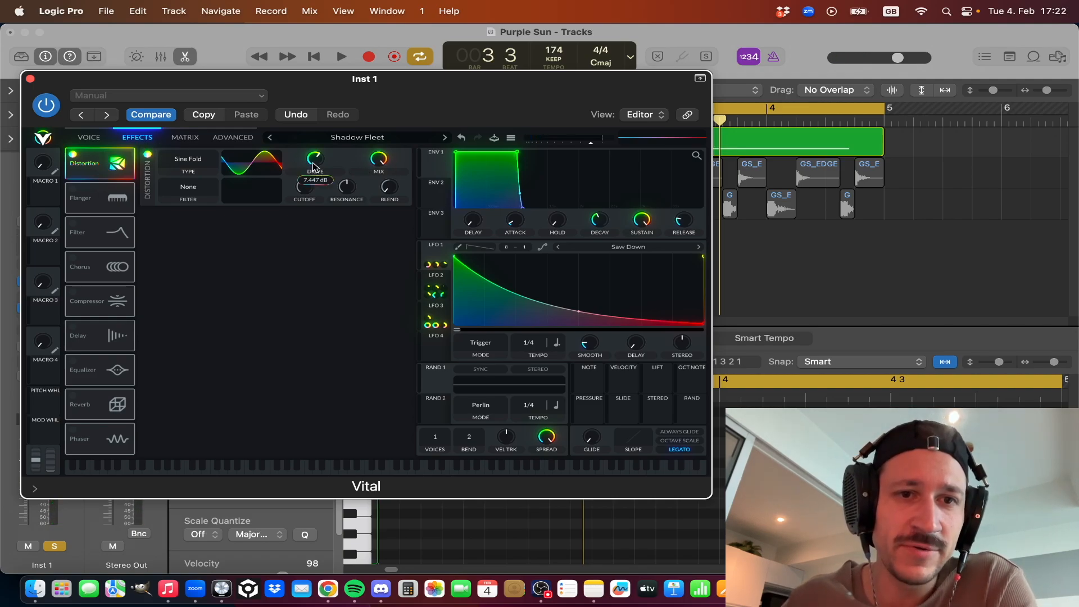
Audition the distorted sound while switching OSC 2 and OSC 1 off and back on in turn.
key("space")
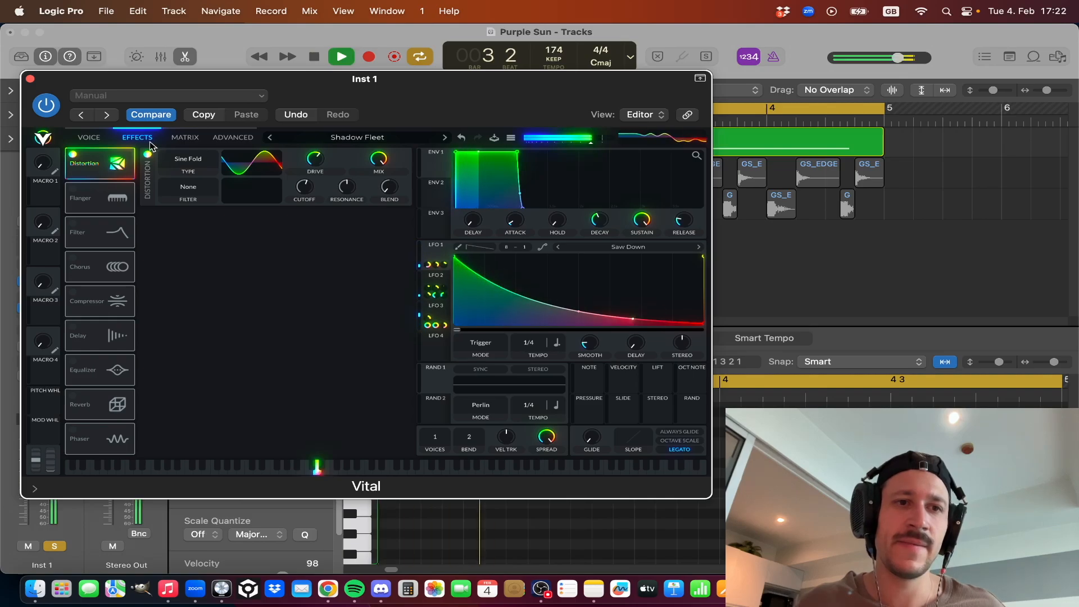
left_click(101, 145)
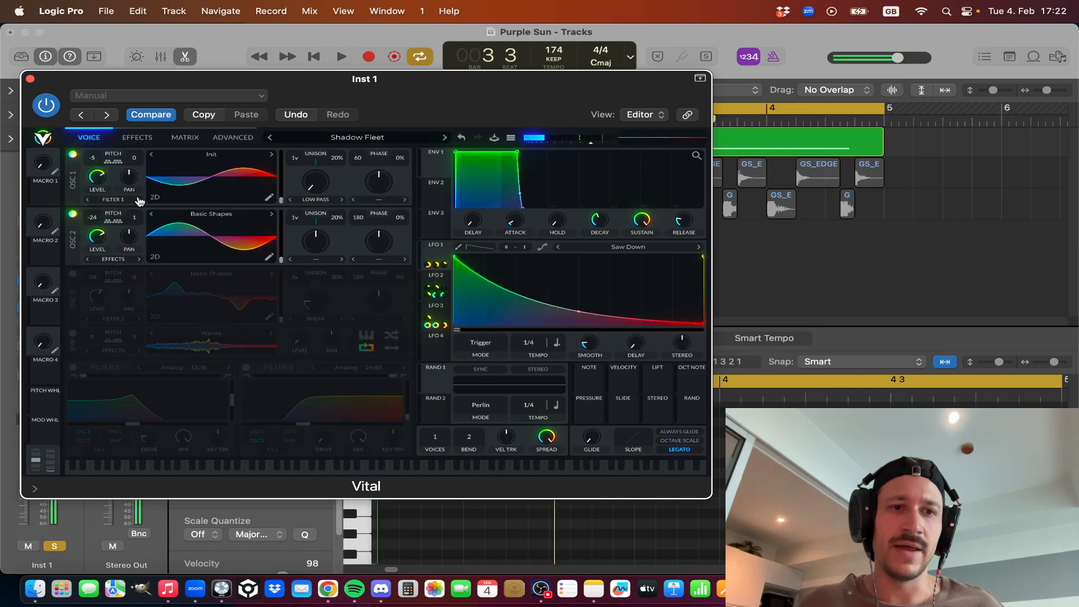
left_click(72, 214)
left_click(71, 214)
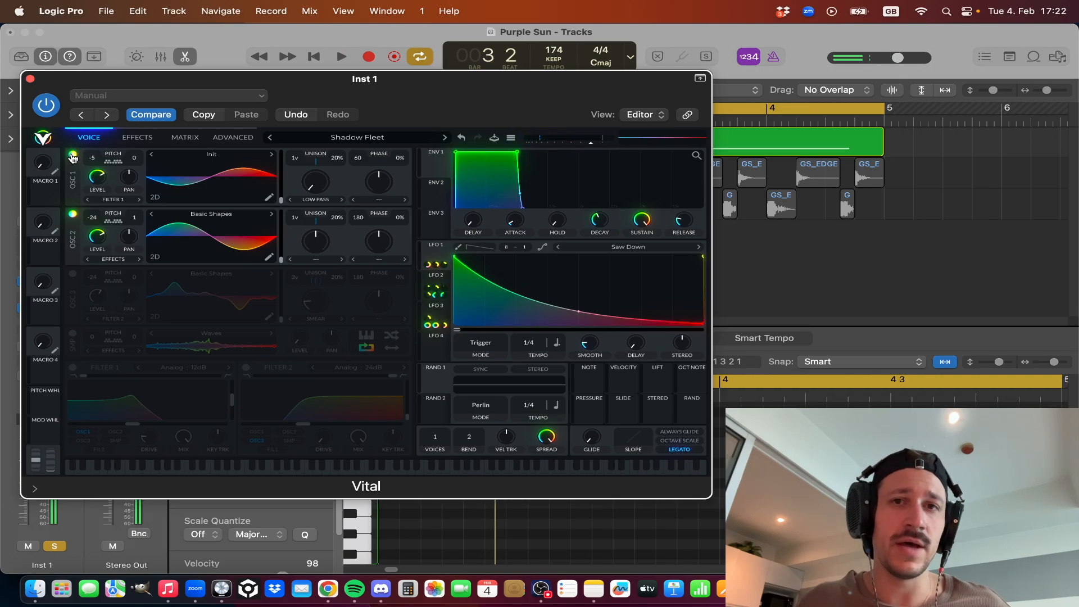
left_click(72, 155)
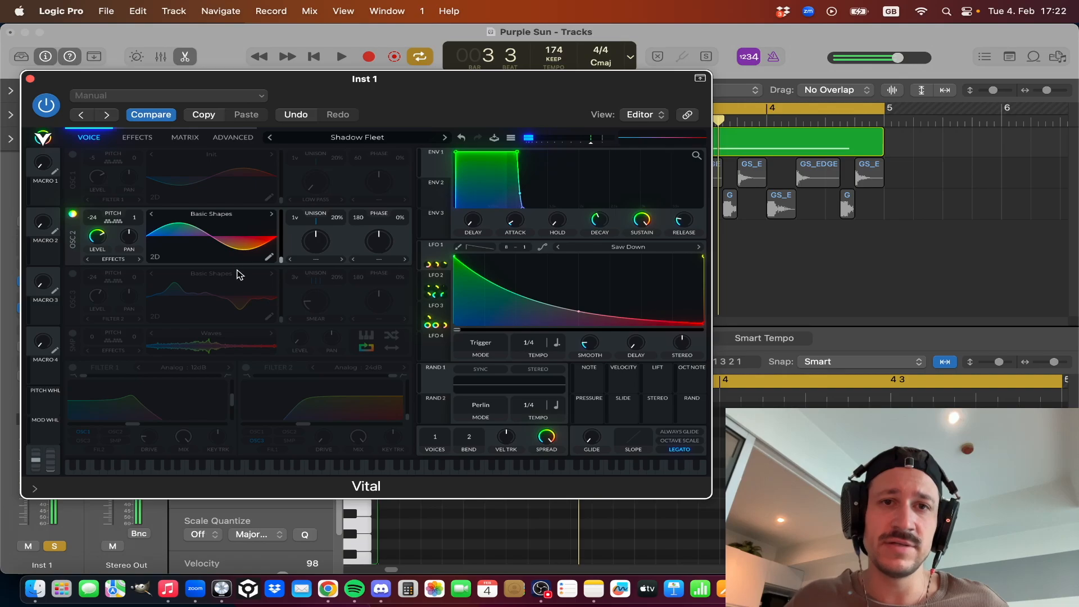
left_click(72, 154)
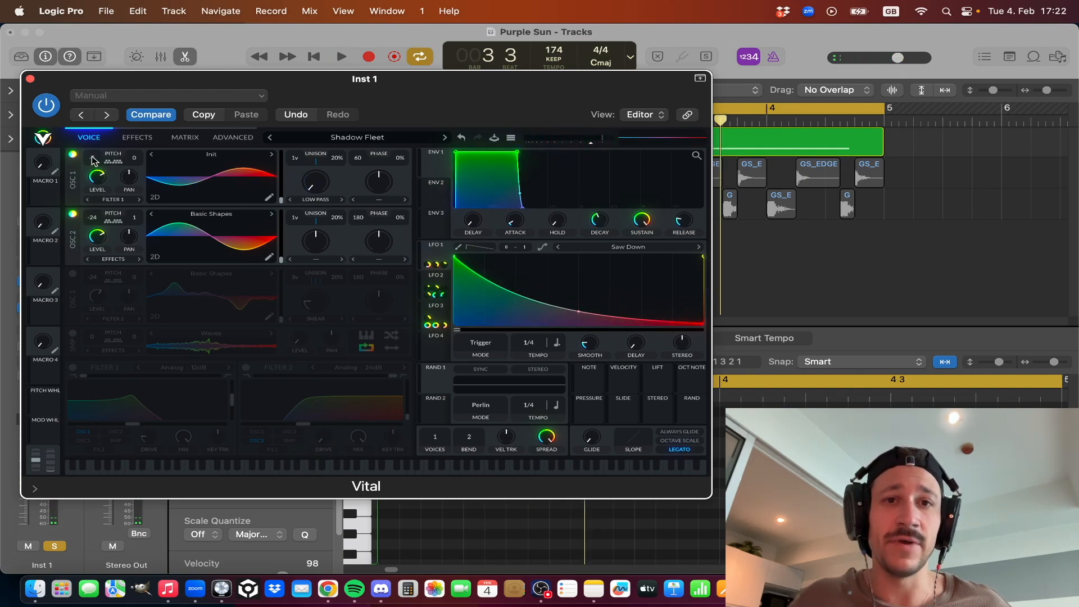
Try OSC 1 with its pitch transpose at 0 while the loop plays, and undo the change.
key("space")
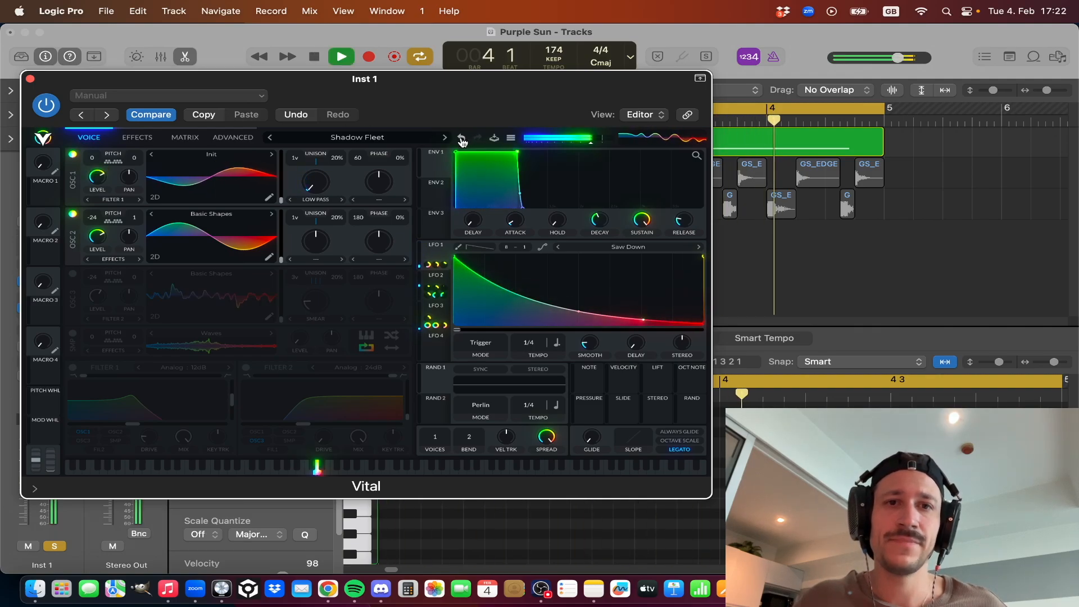
left_click(461, 138)
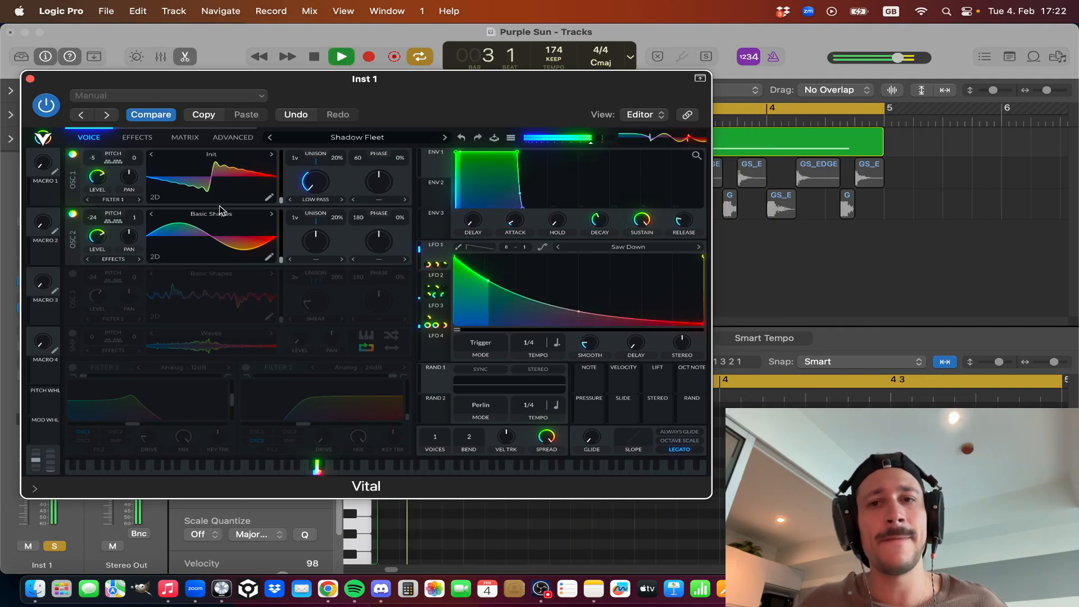
key("space")
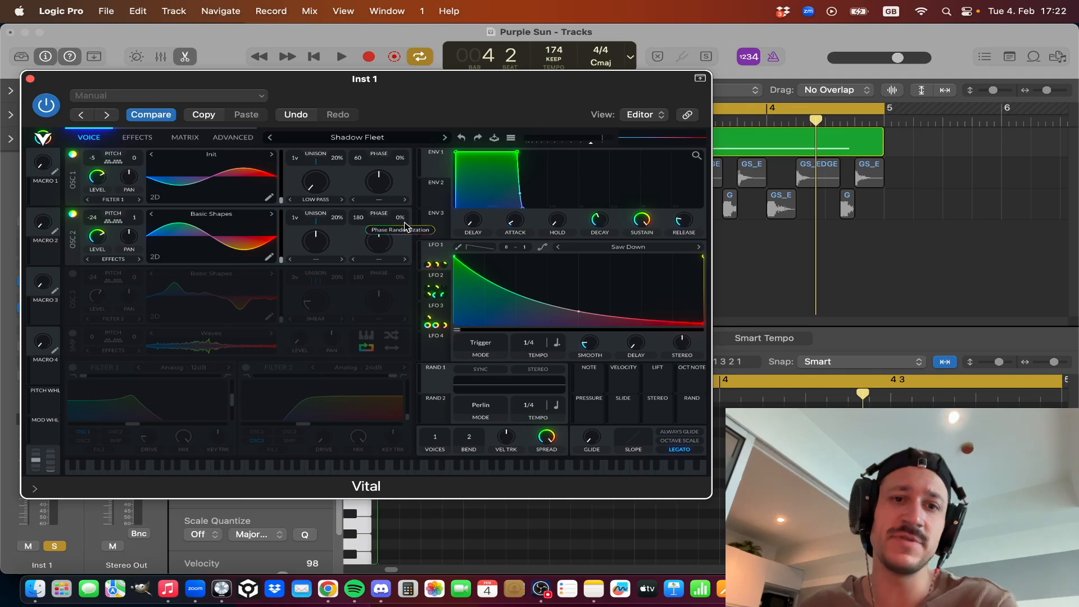
Try OSC 1 with its phase set to 180 and play the loop.
key("space")
left_click_drag(401, 127, 417, 262)
key("space")
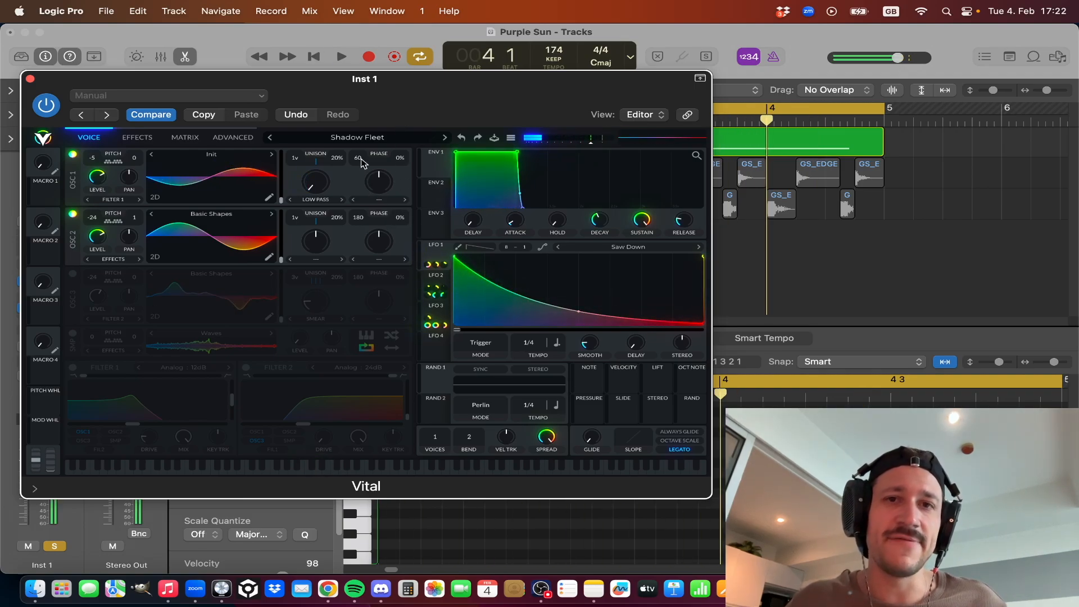
left_click_drag(361, 162, 360, 154)
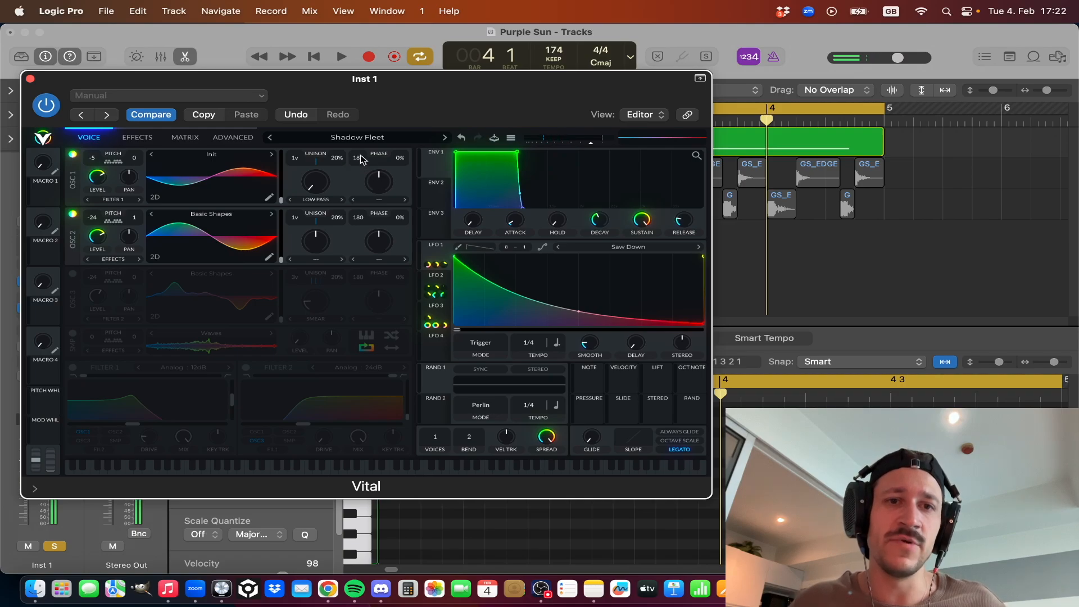
key("space")
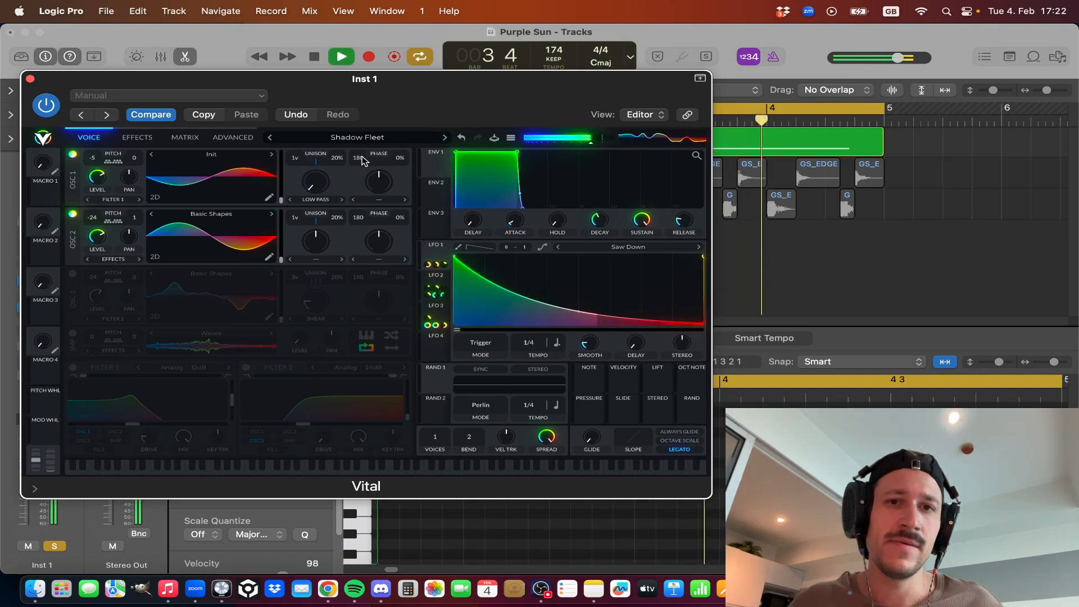
key("space")
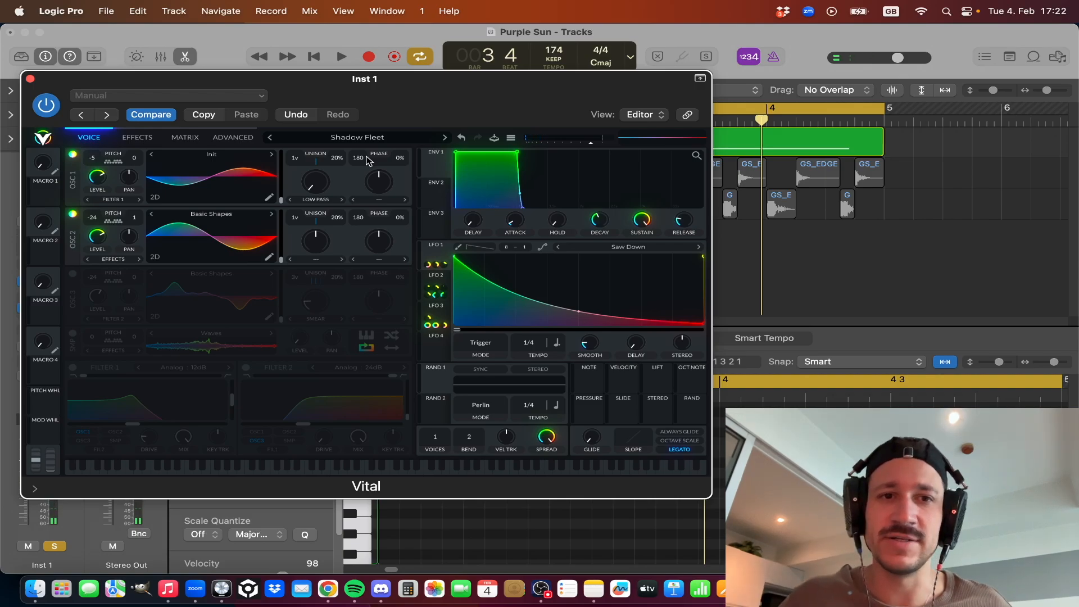
Set OSC 1's phase back to 60 and replay the loop to listen to it with OSC 2.
key("space")
mouse_move(363, 158)
left_mouse_down()
mouse_move(363, 185)
mouse_move(358, 165)
left_mouse_up()
key("space")
key("space")
key("space")
key("space")
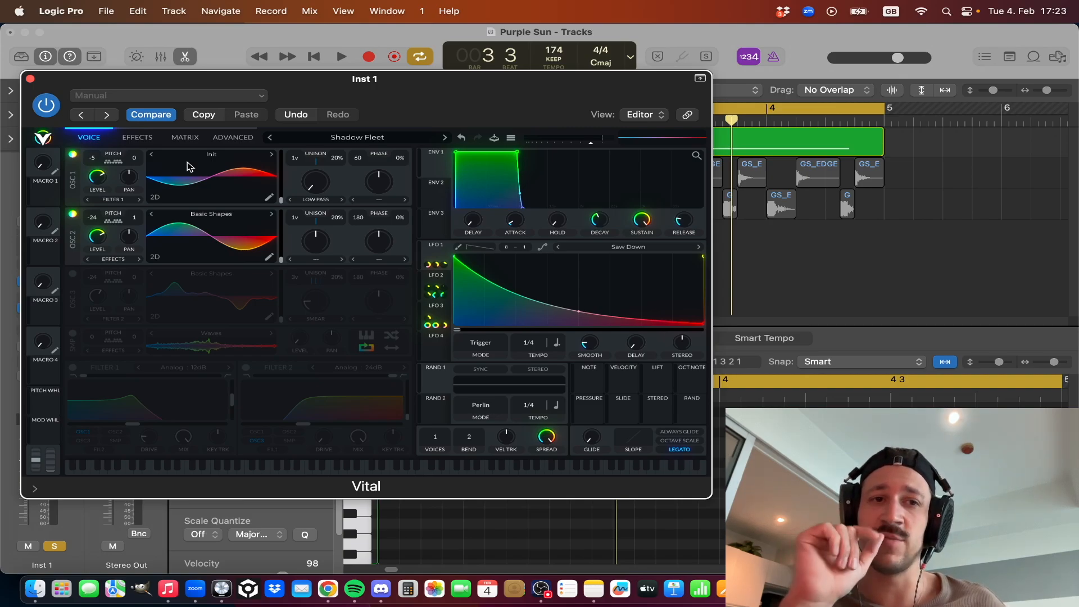
key("space")
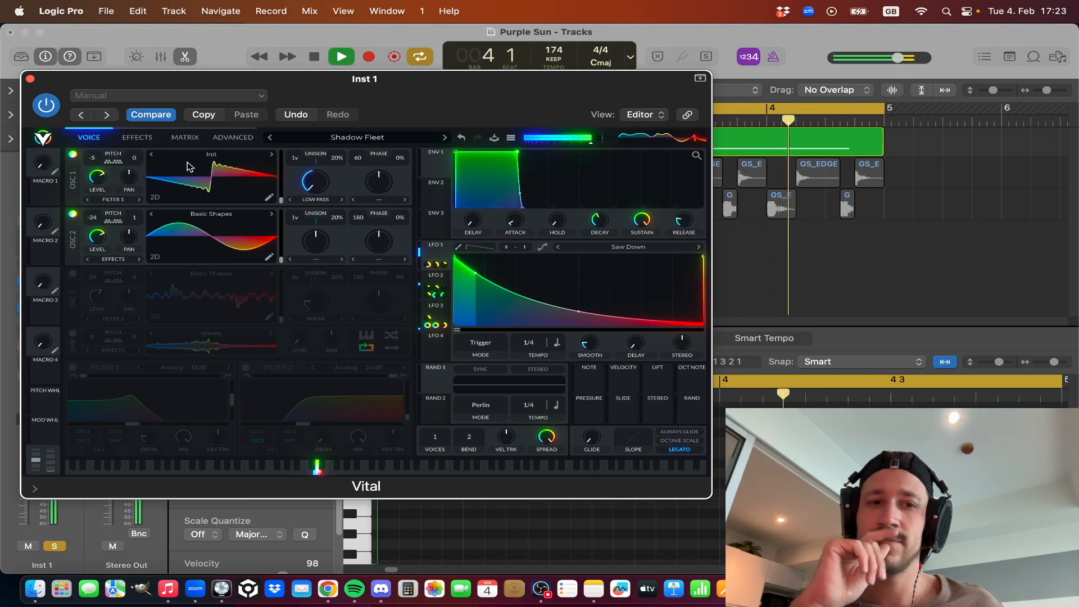
key("space")
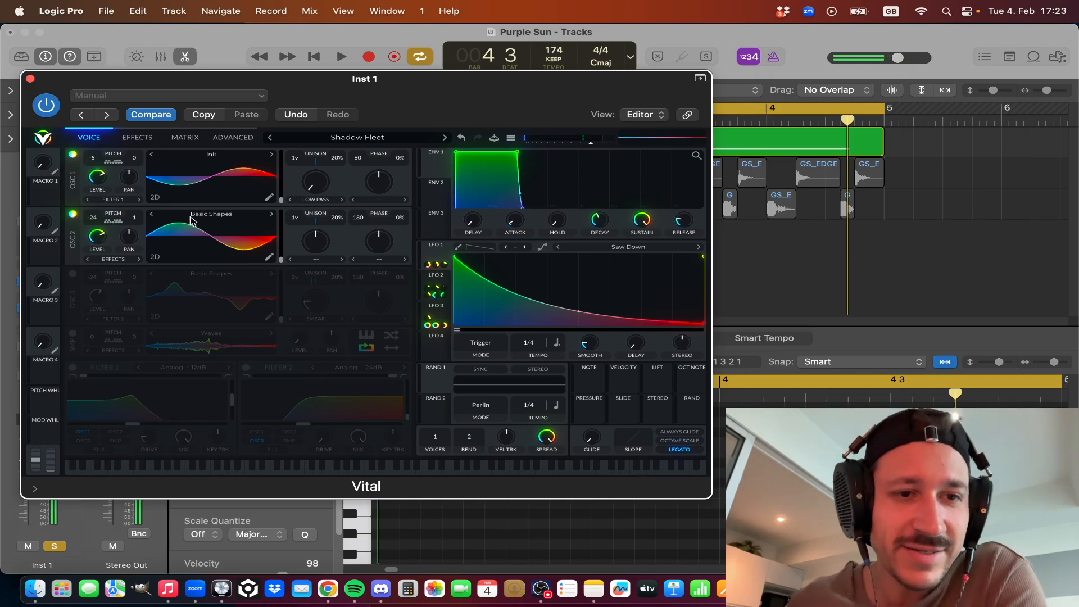
Turn on OSC 3, switch off OSC 1 and OSC 2, and audition OSC 3 alone.
left_click(73, 274)
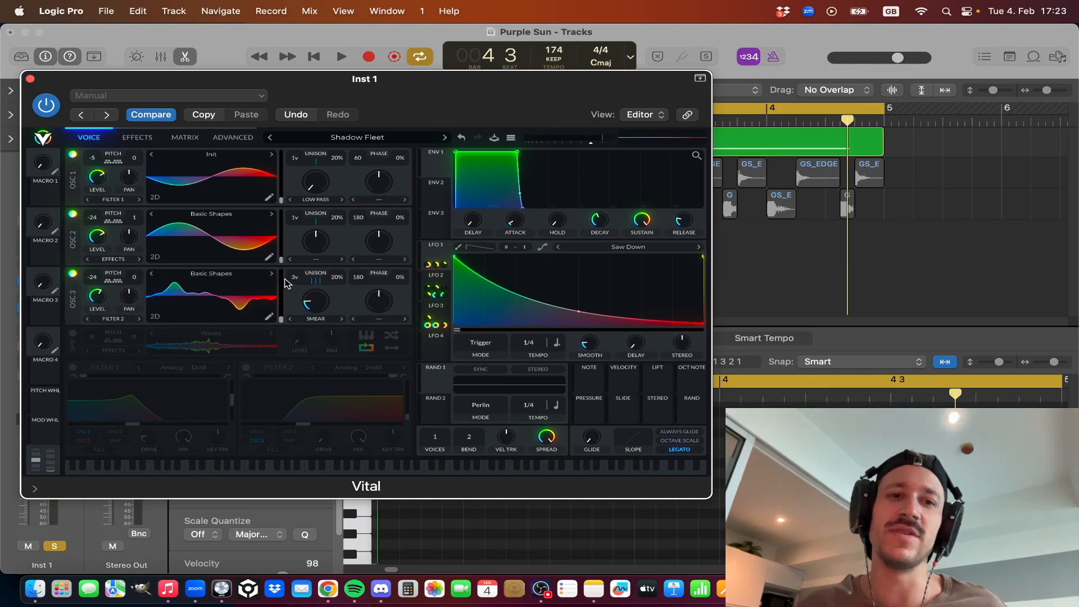
key("space")
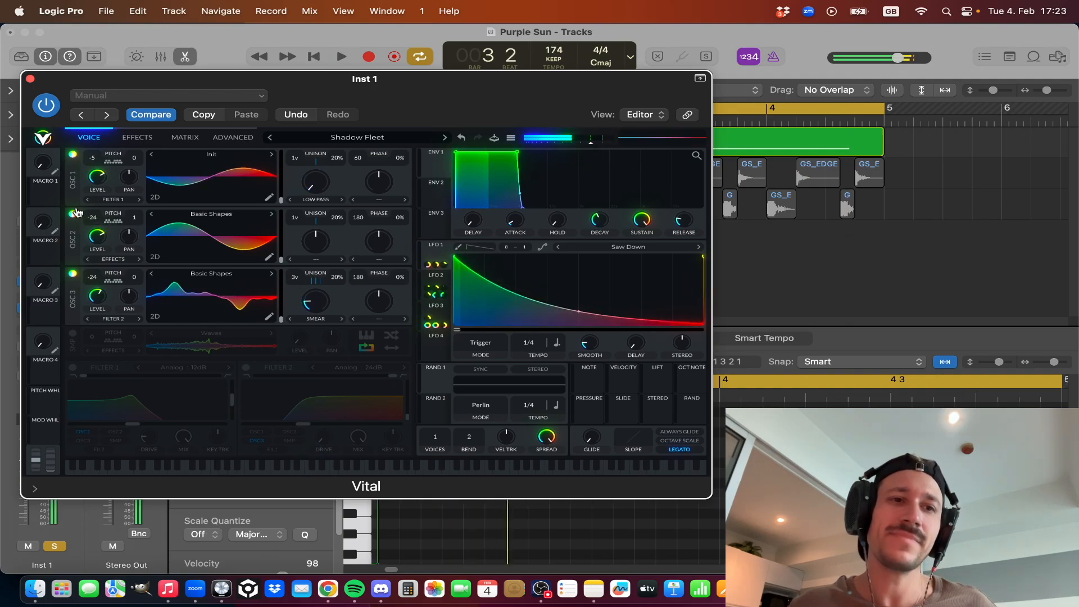
left_click(73, 214)
left_click(74, 155)
key("space")
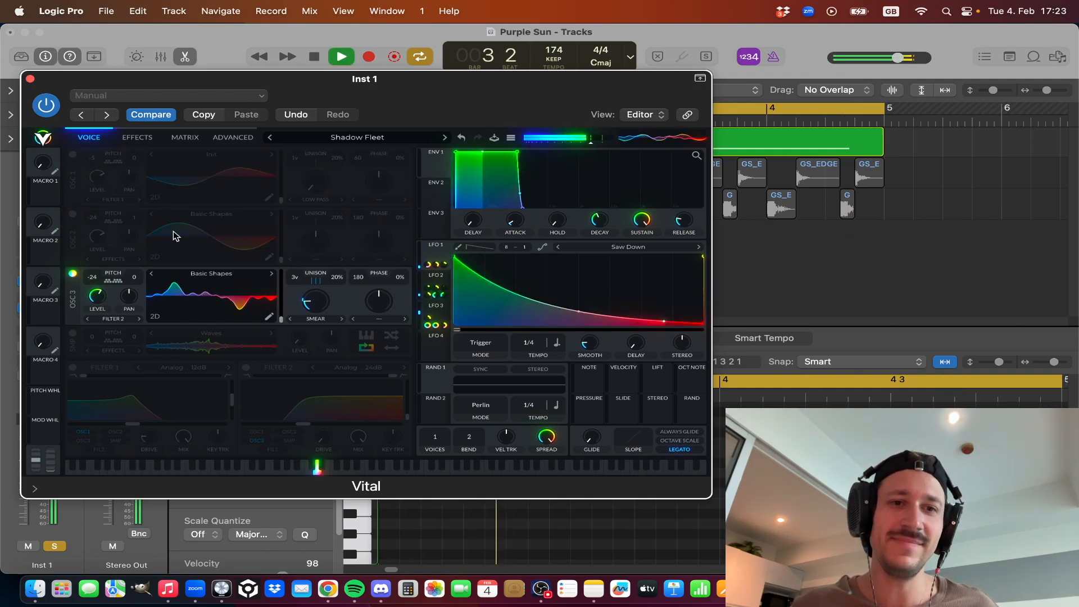
key("space")
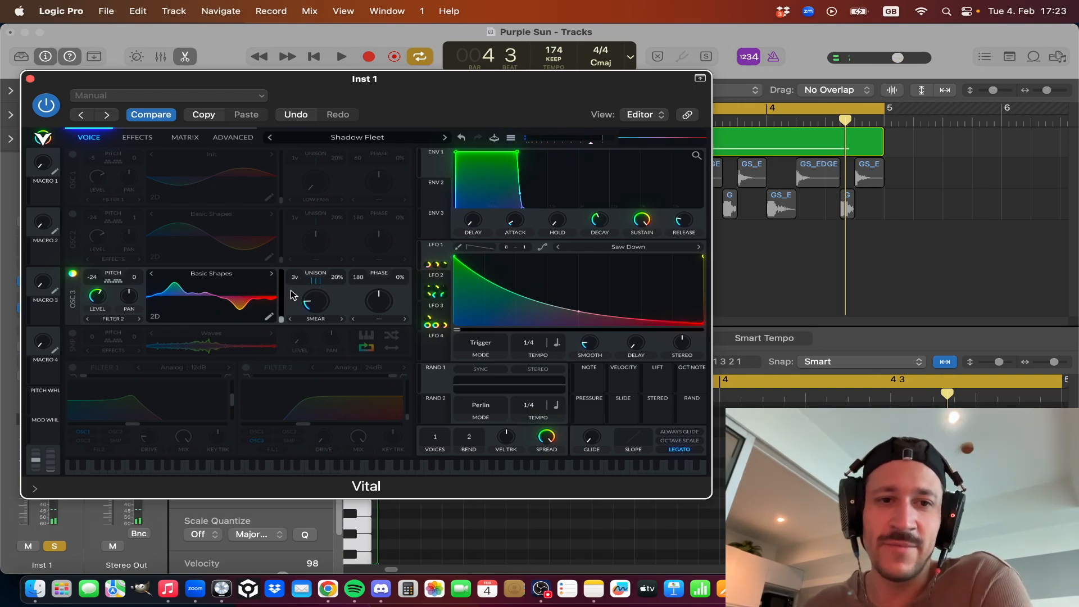
Try OSC 3 with its Smear spectral morph at 0% during playback, and undo the change.
left_click_drag(314, 301, 320, 319)
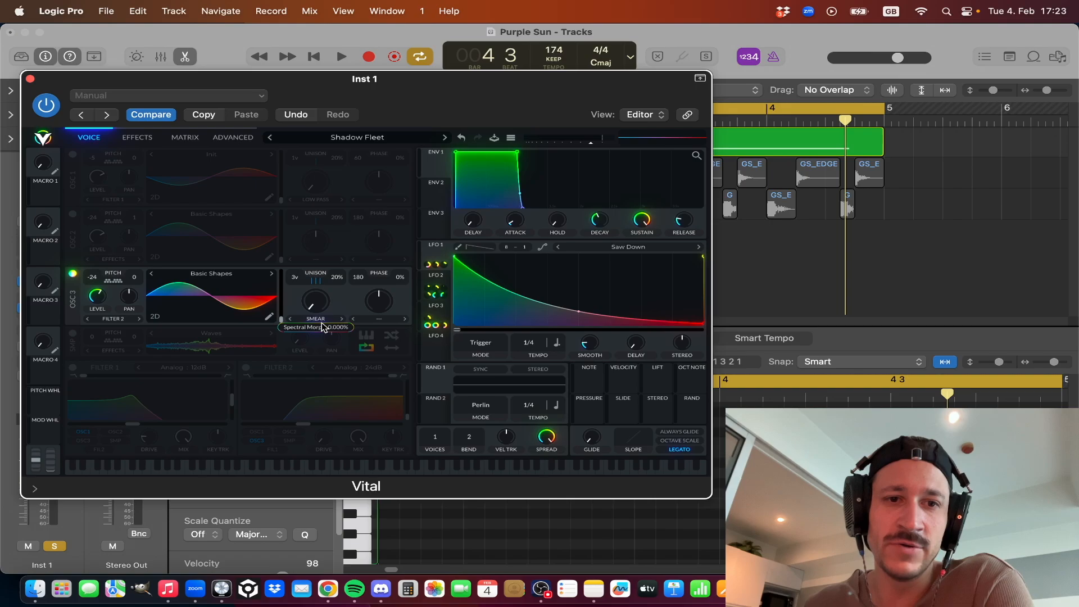
key("space")
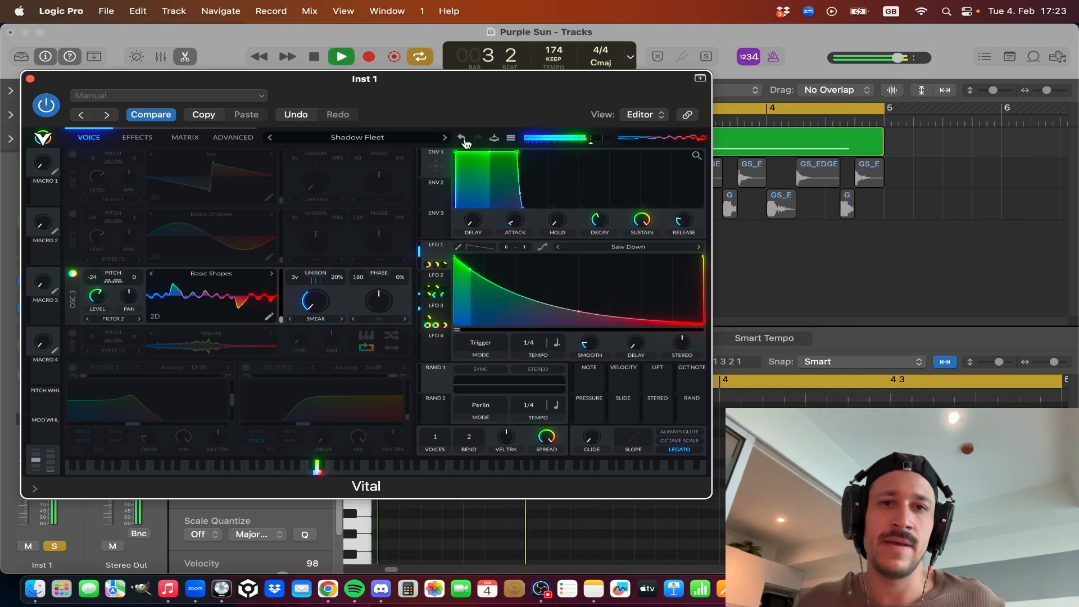
left_click(461, 137)
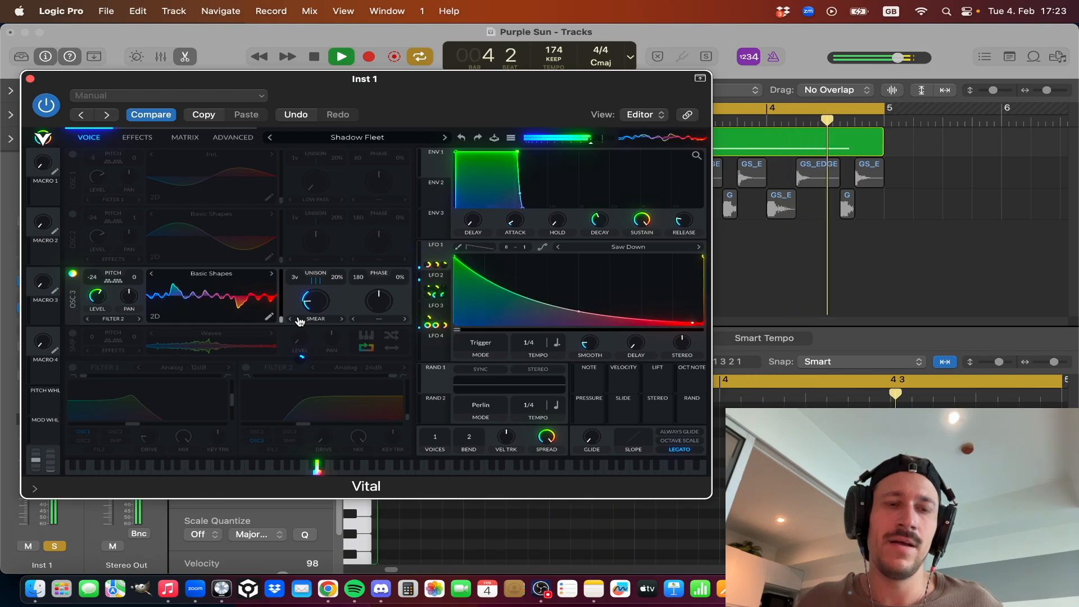
key("space")
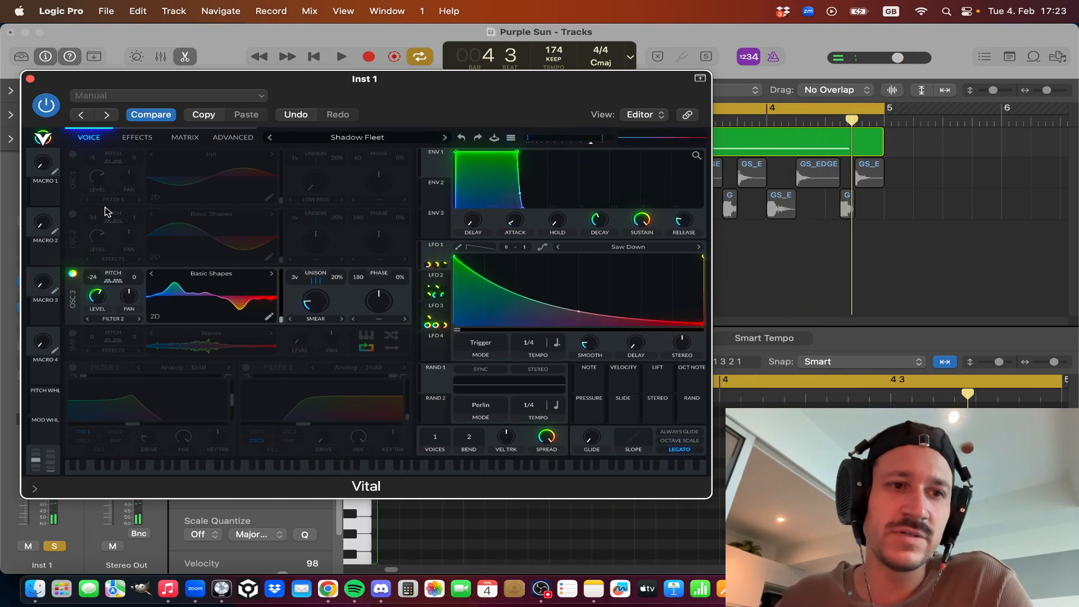
Turn OSC 2 and OSC 1 back on and audition all three oscillators together.
left_click(73, 214)
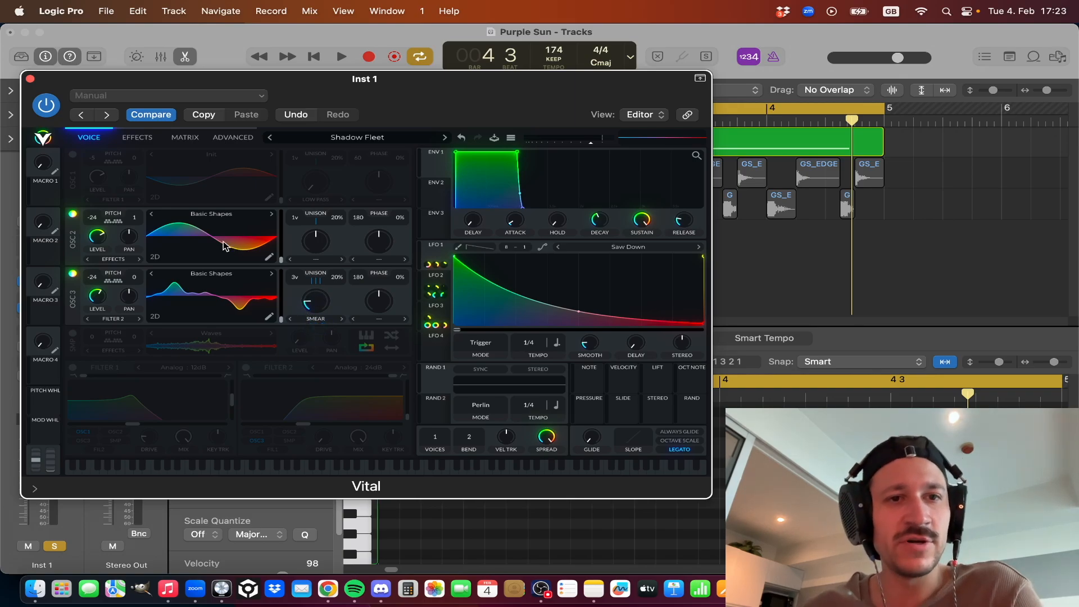
left_click(78, 157)
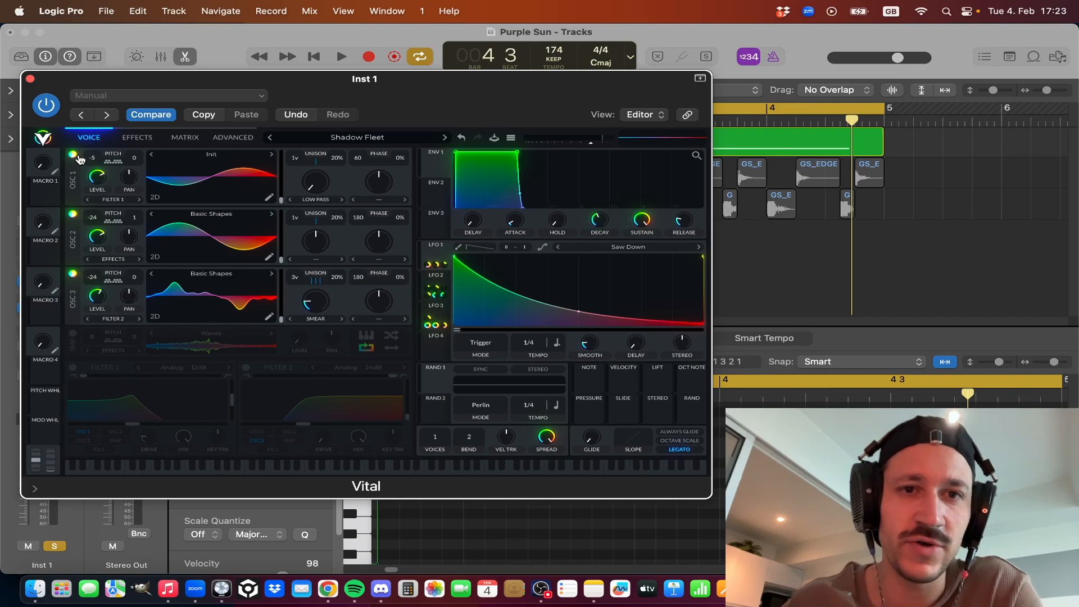
key("space")
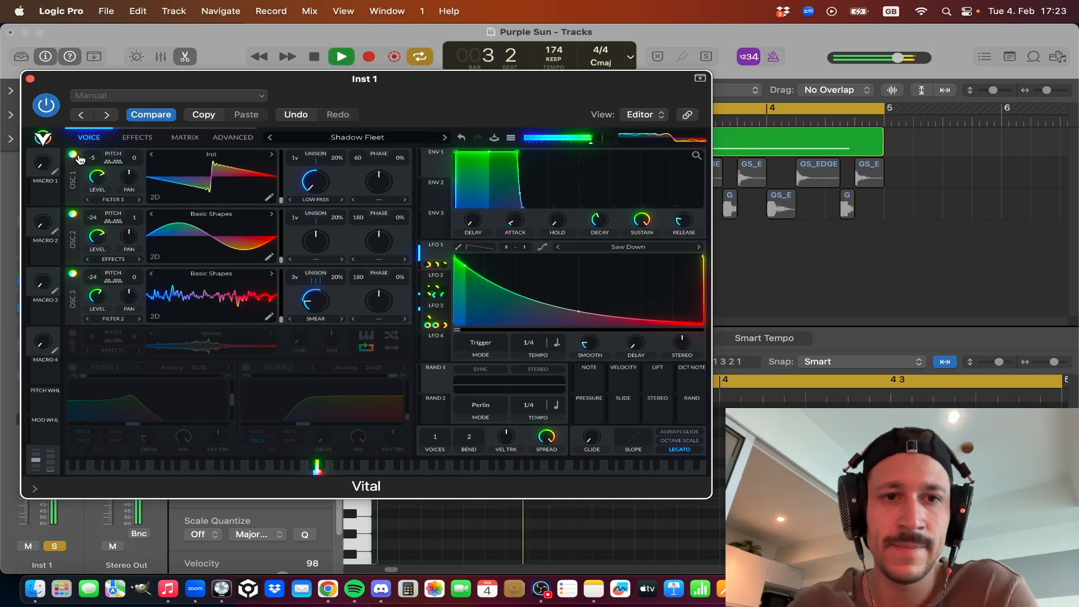
key("space")
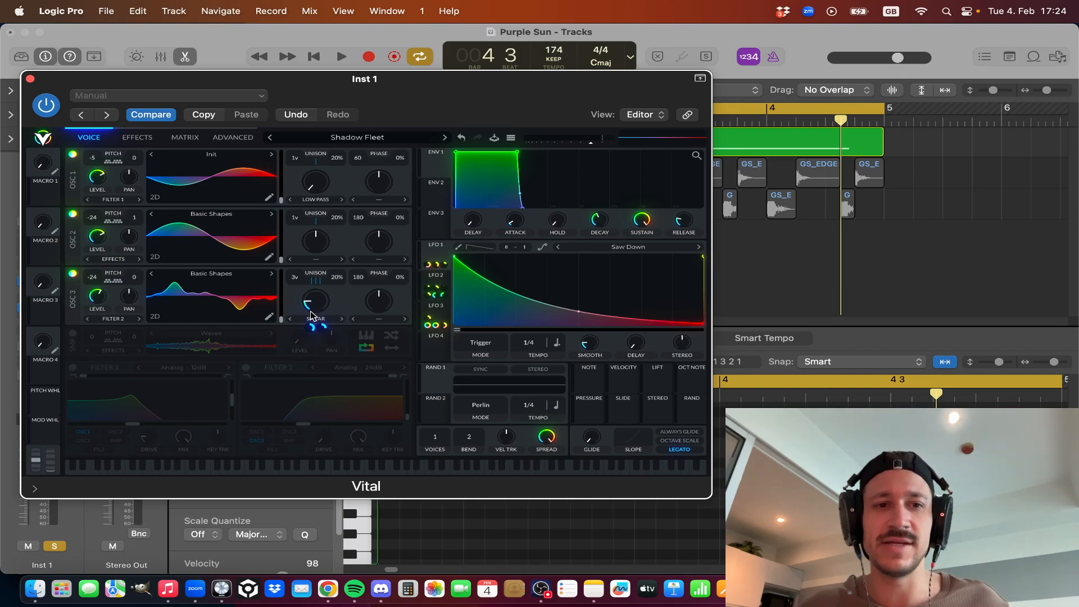
key("space")
key("space")
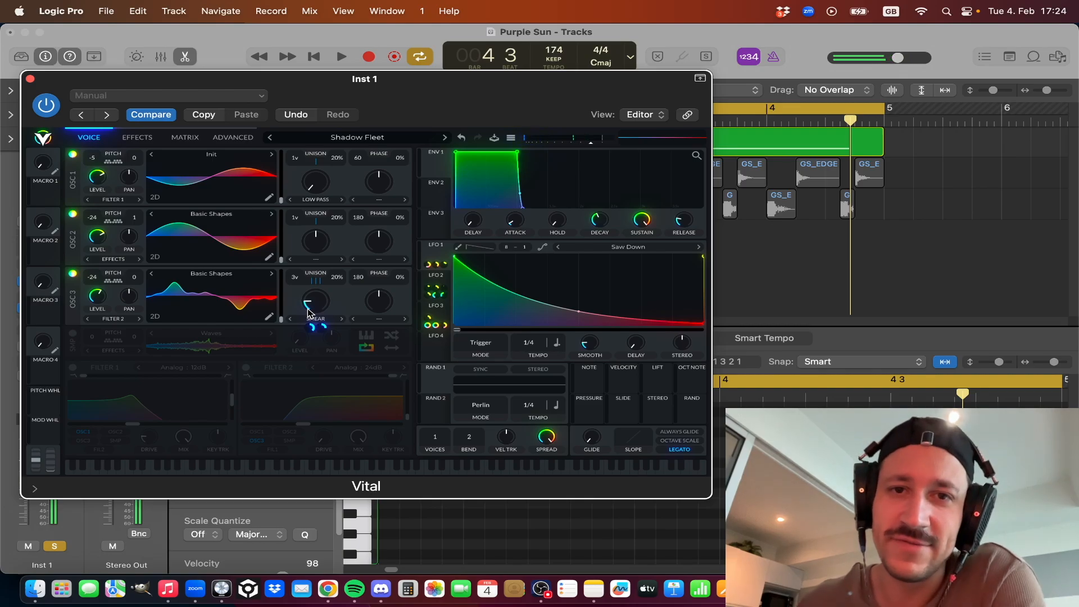
Inspect LFO 2's Triangle curve and its 4/1 tempo while the loop plays.
left_click(429, 308)
left_click(434, 282)
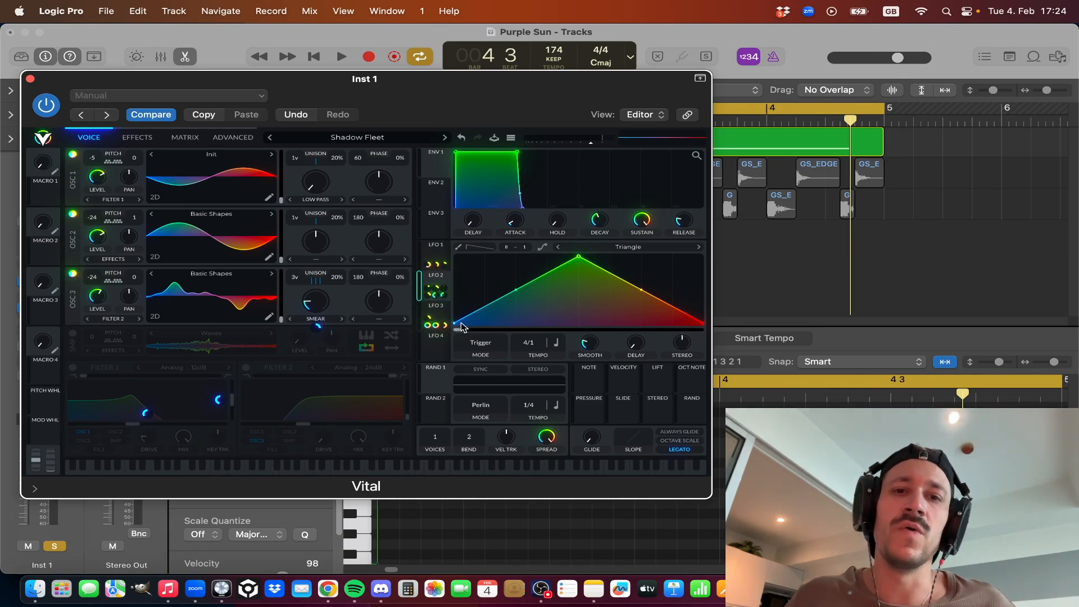
key("space")
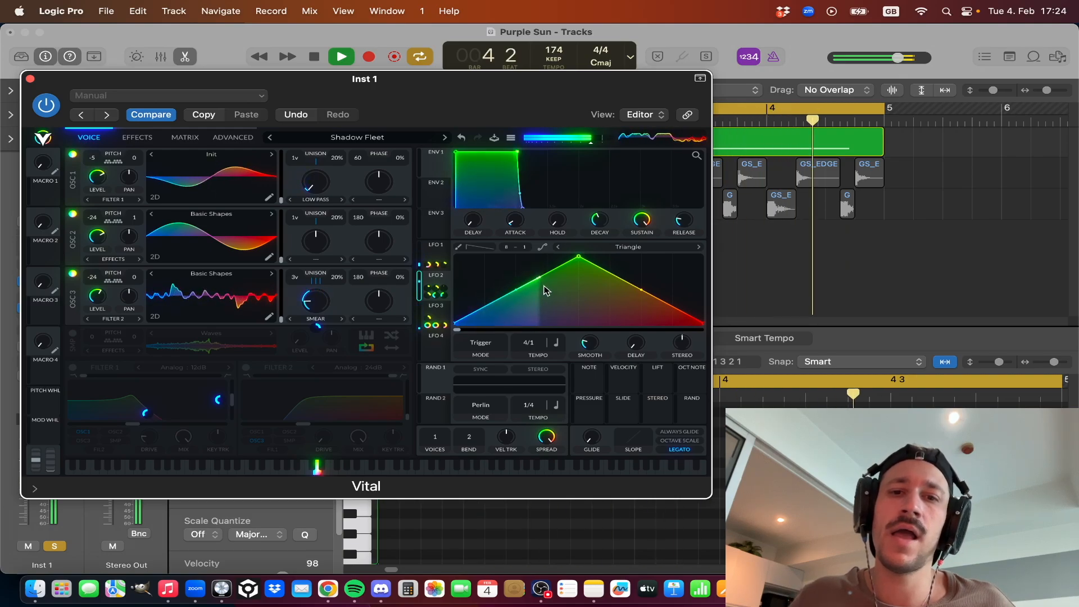
Audition the loop again with OSC 1, OSC 2 and OSC 3 sounding together.
key("space")
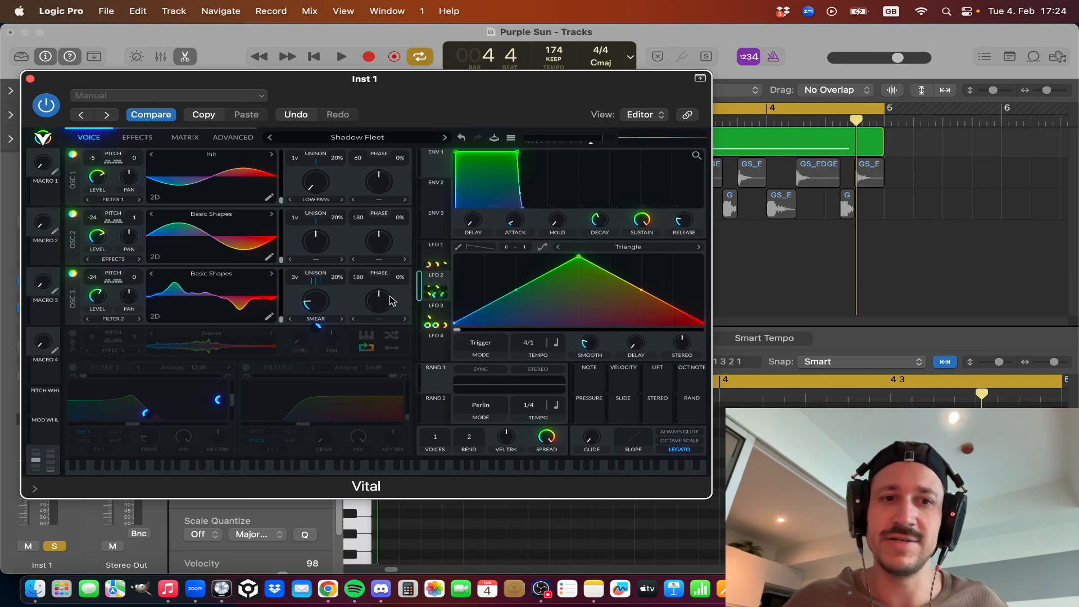
key("space")
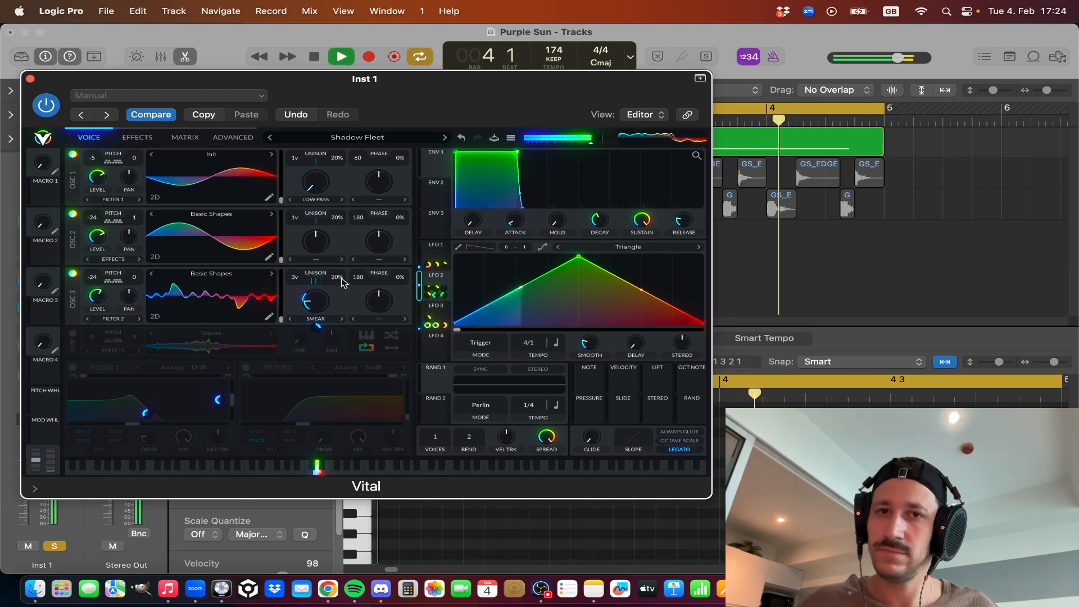
key("space")
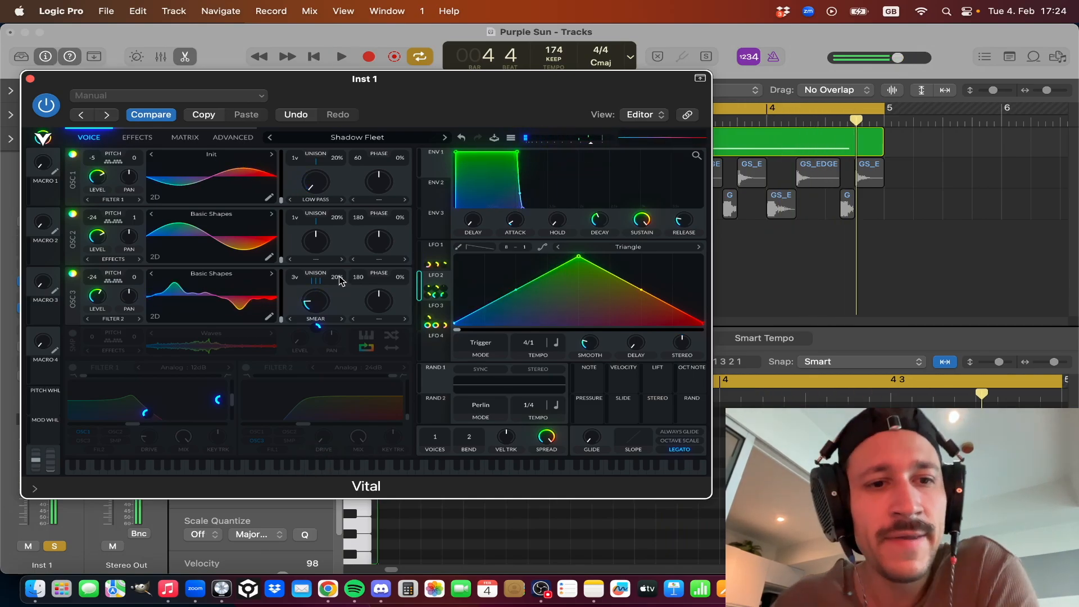
Compare the curves and tempos of LFO 3 and LFO 1, and inspect LFO 3's modulation of LFO 1.
left_click(437, 313)
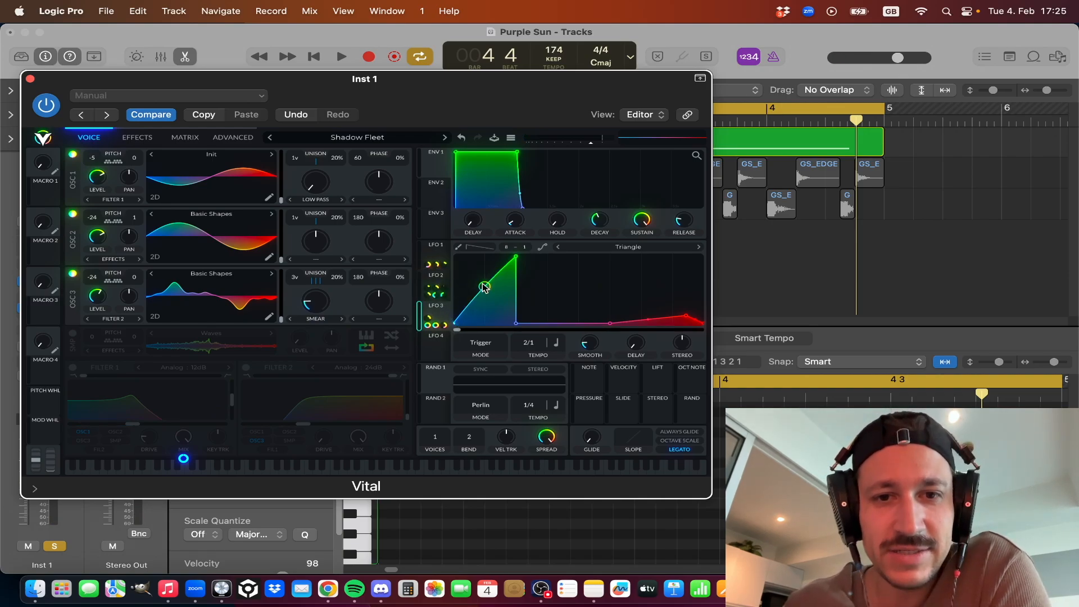
left_click(439, 249)
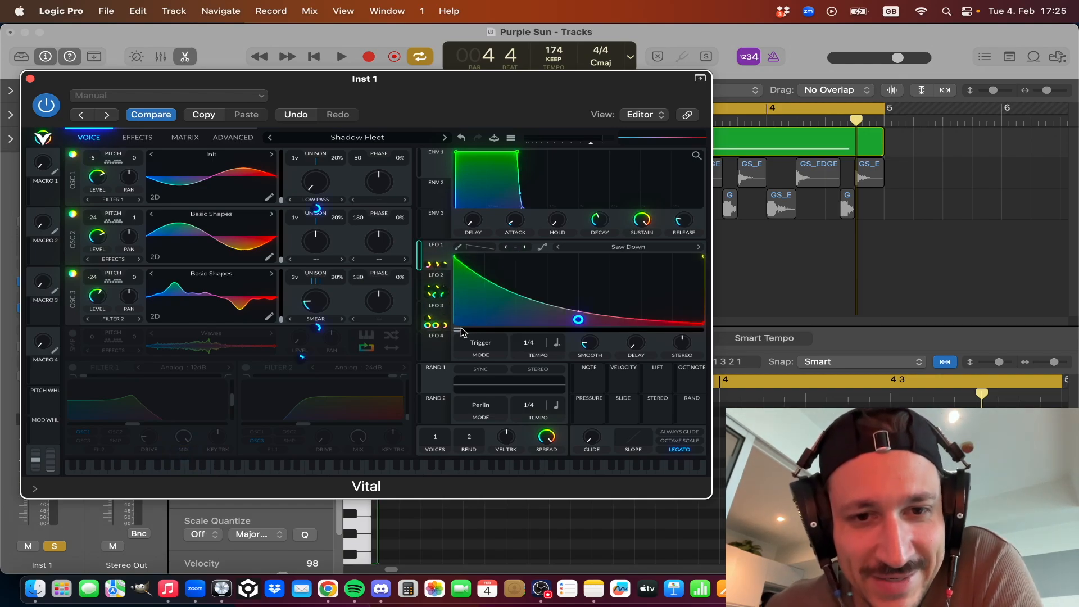
right_click(582, 325)
left_click(600, 337)
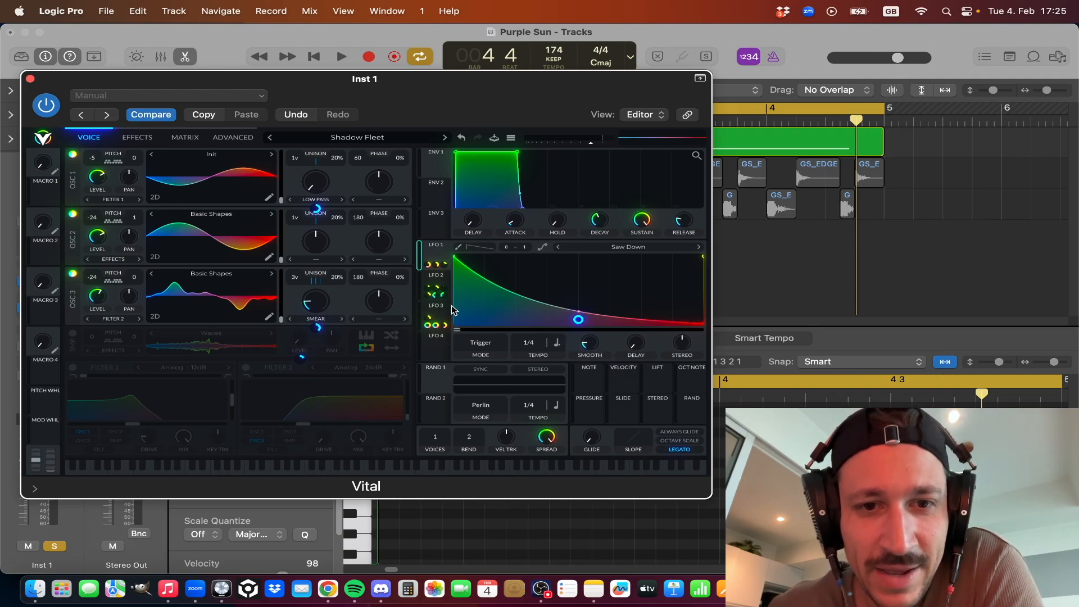
mouse_move(440, 311)
left_mouse_down()
mouse_move(458, 276)
mouse_move(437, 313)
left_mouse_up()
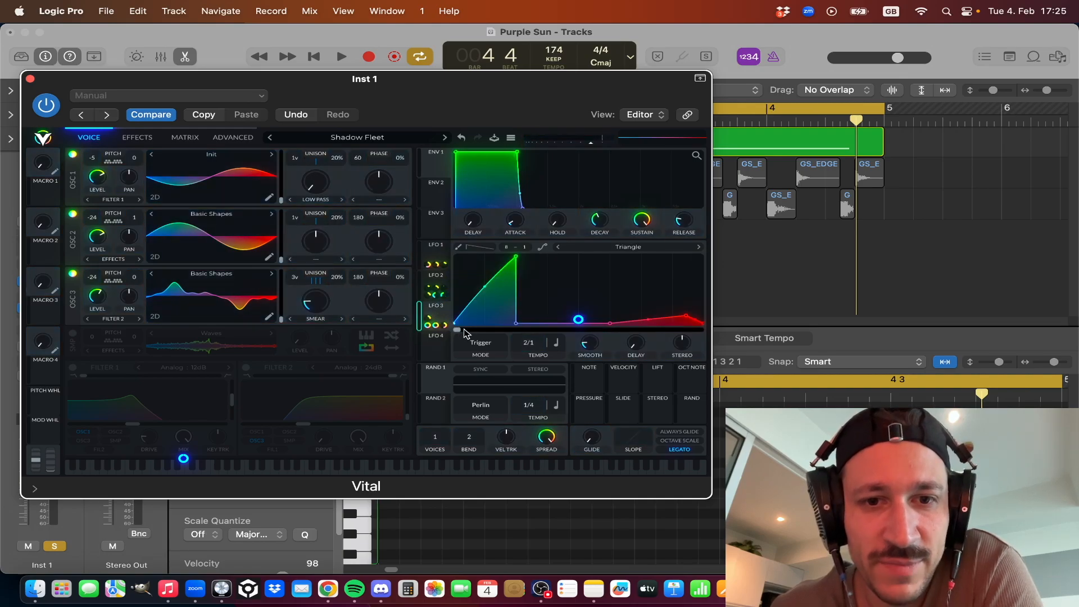
left_click(440, 260)
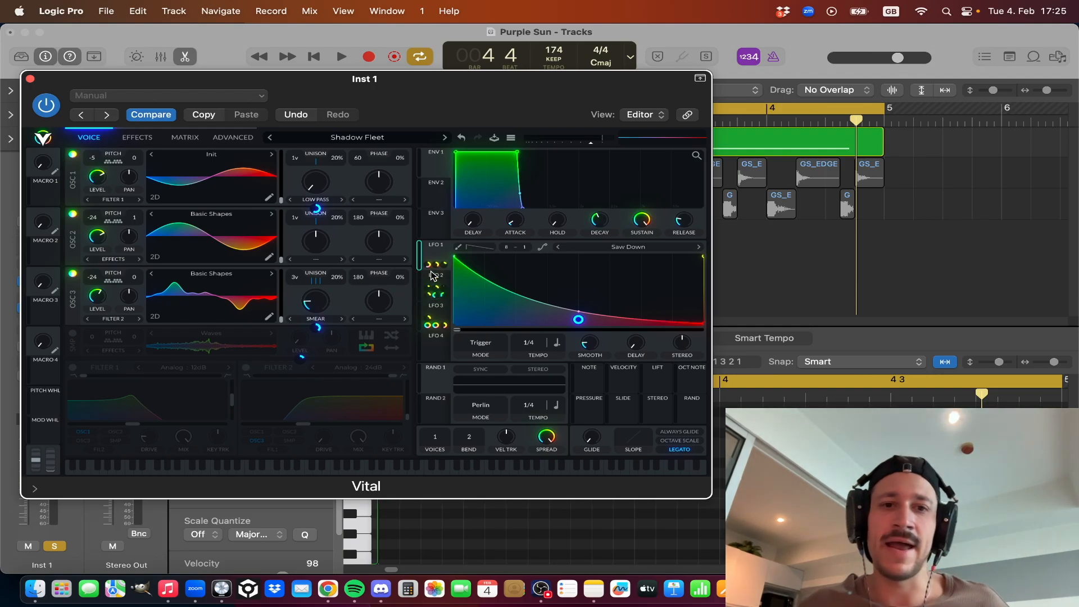
left_click(441, 313)
Play the soloed bass loop with LFO 3's curve on display.
key("space")
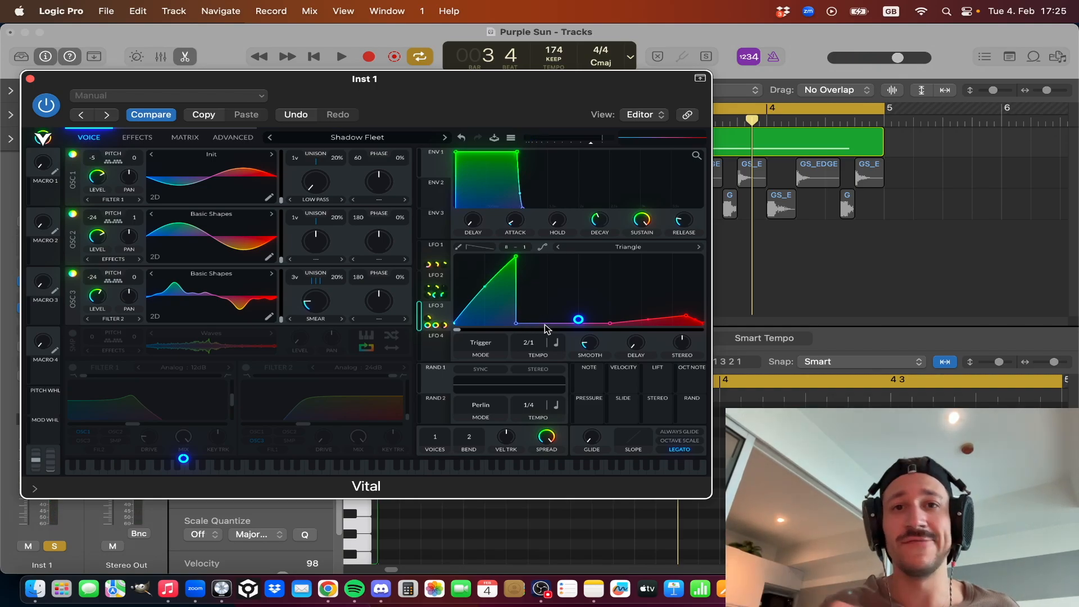
key("space")
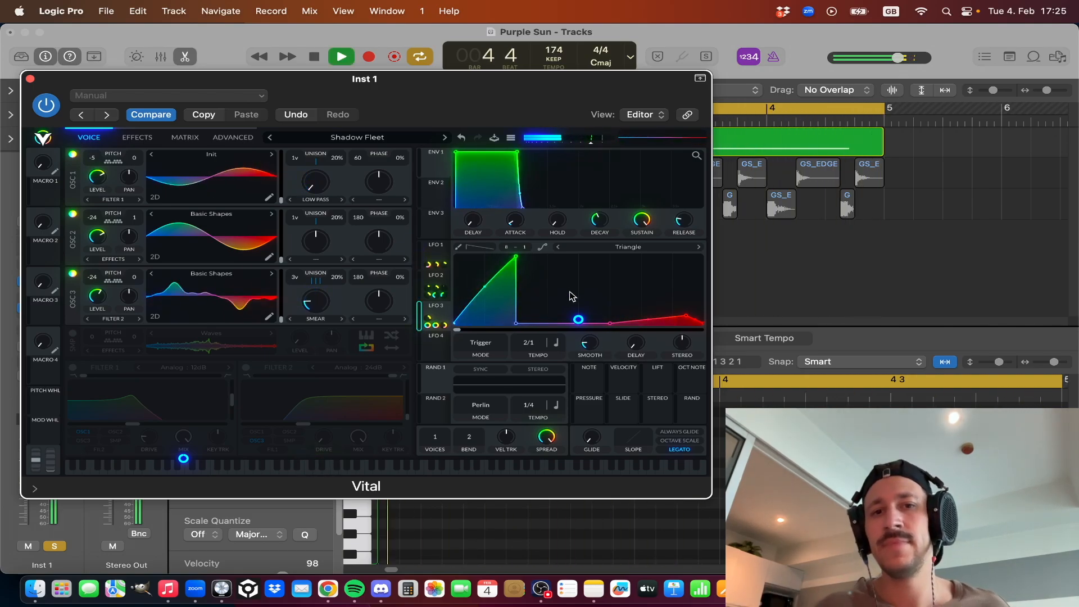
key("space")
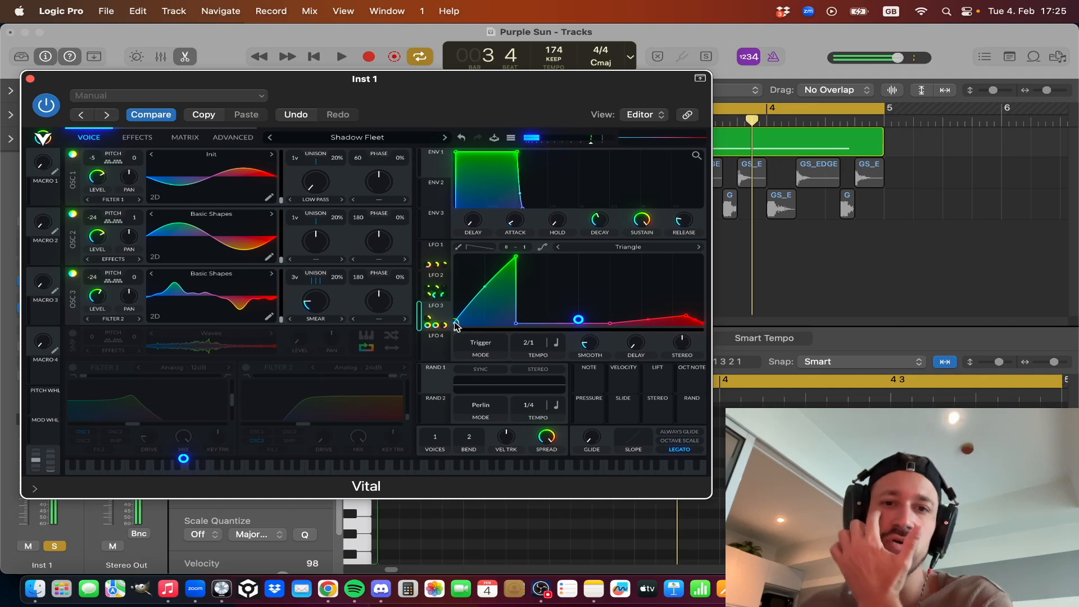
Unsolo the Inst 1 track, audition the bass together with the drums, and solo the track again.
left_click(56, 546)
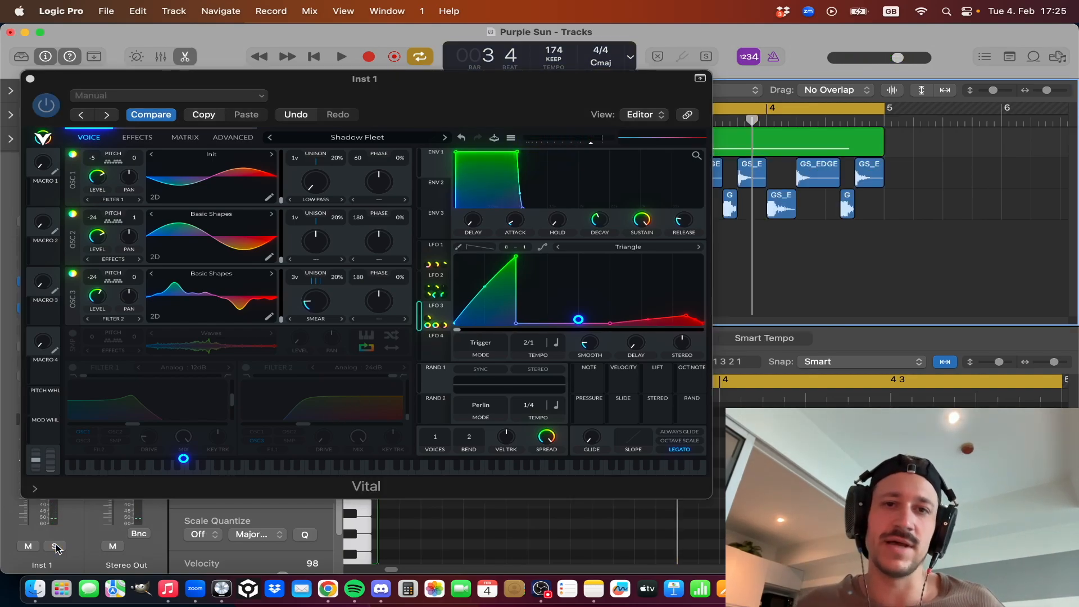
key("space")
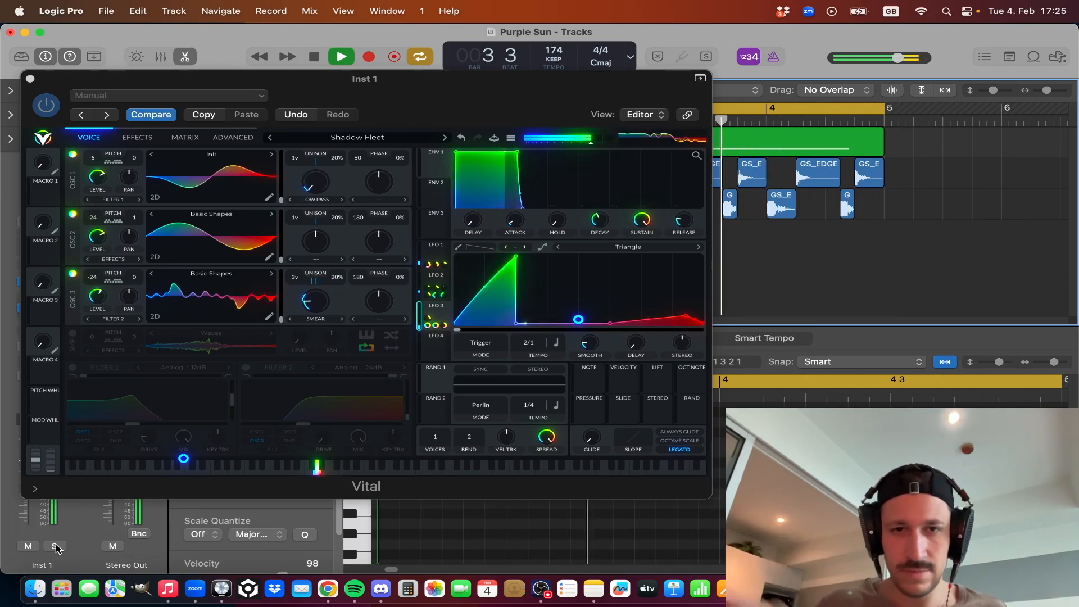
key("space")
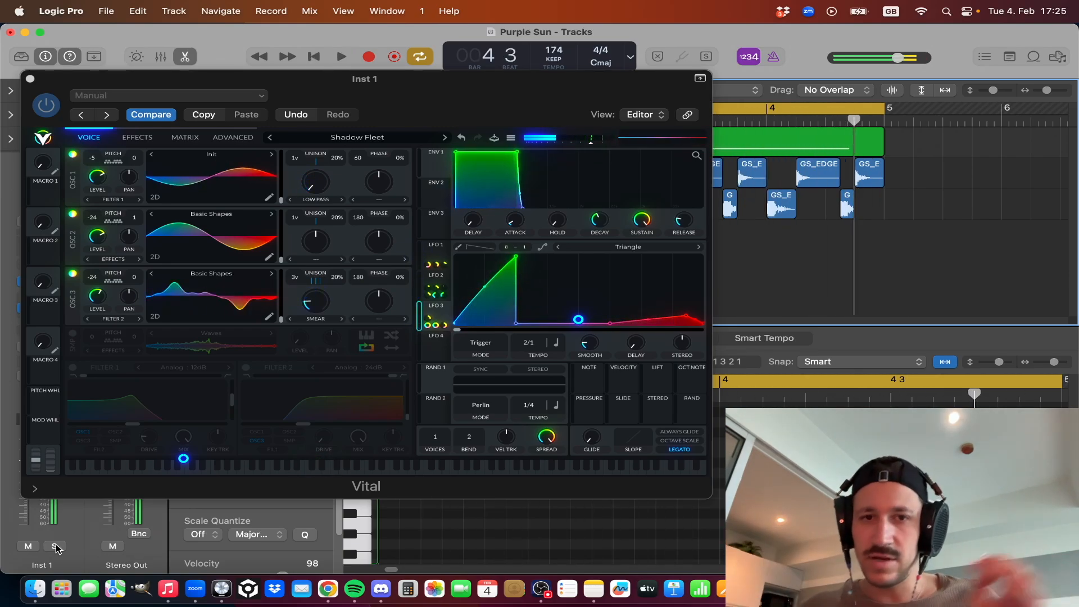
left_click(55, 546)
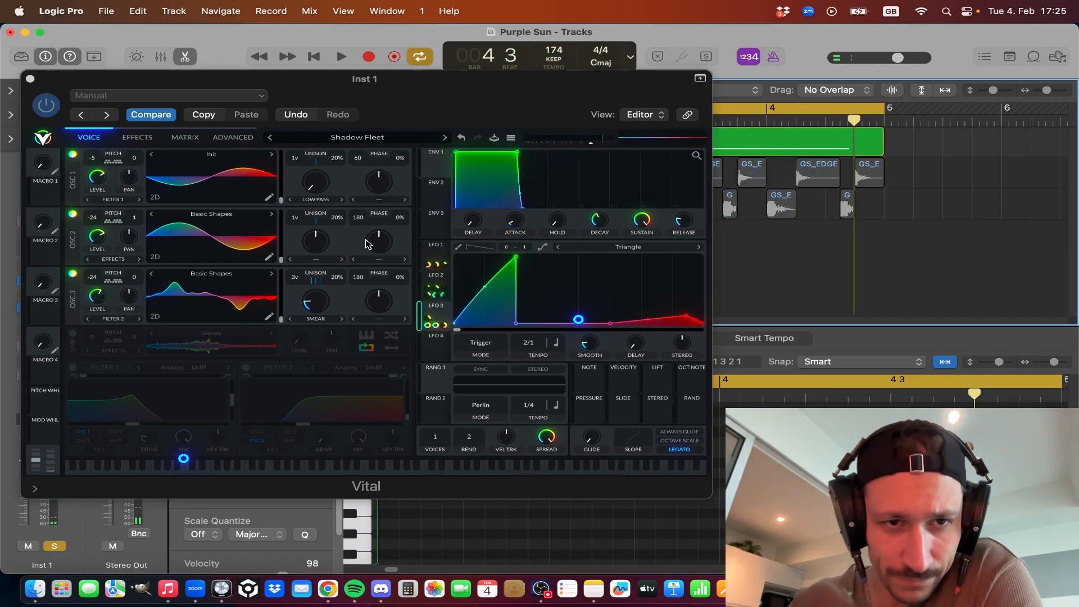
Check the LFO 1 modulation of OSC 3's Smear, and review the curves of LFO 1, LFO 3 and LFO 2.
mouse_move(316, 208)
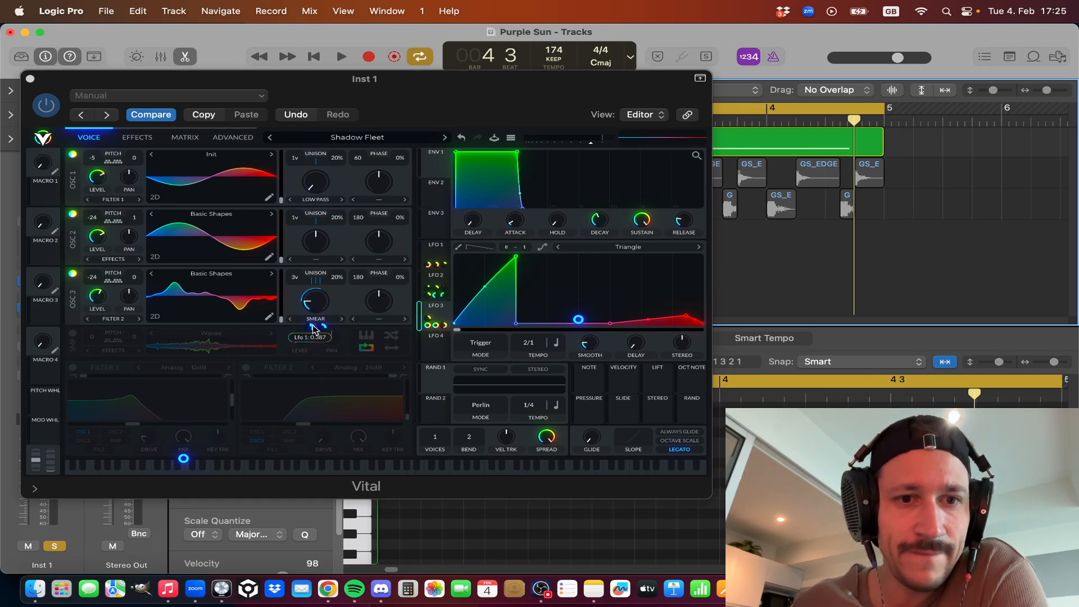
left_click(442, 249)
left_click(442, 249)
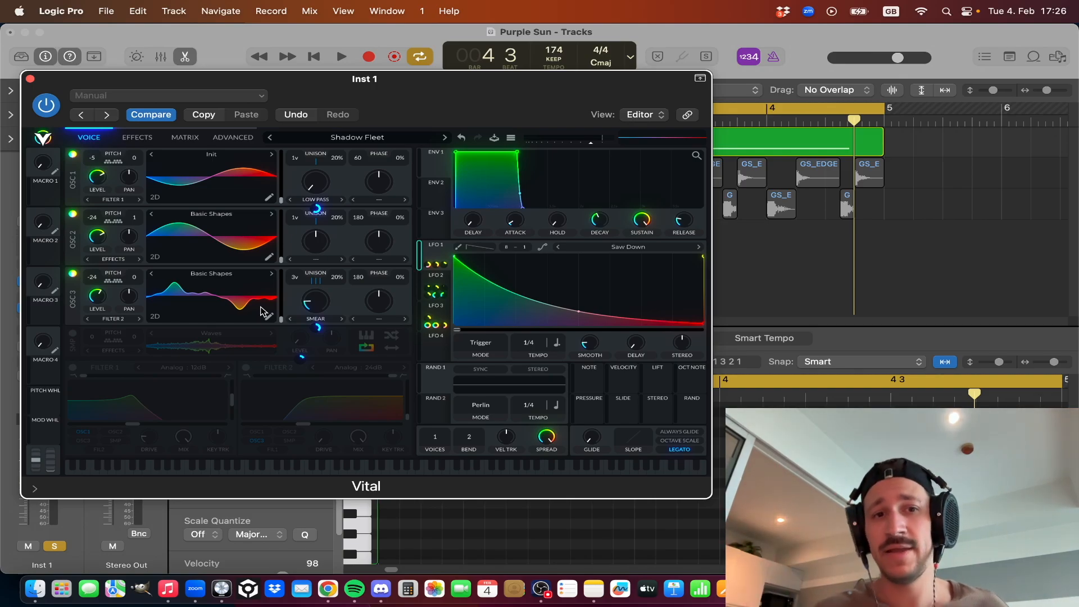
left_click(439, 307)
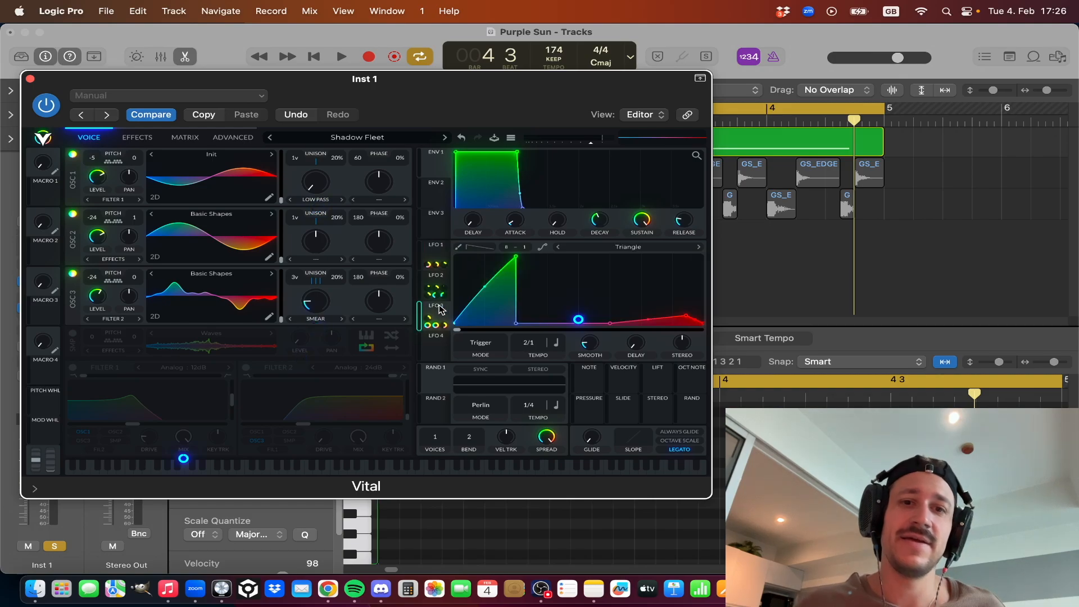
left_click(439, 277)
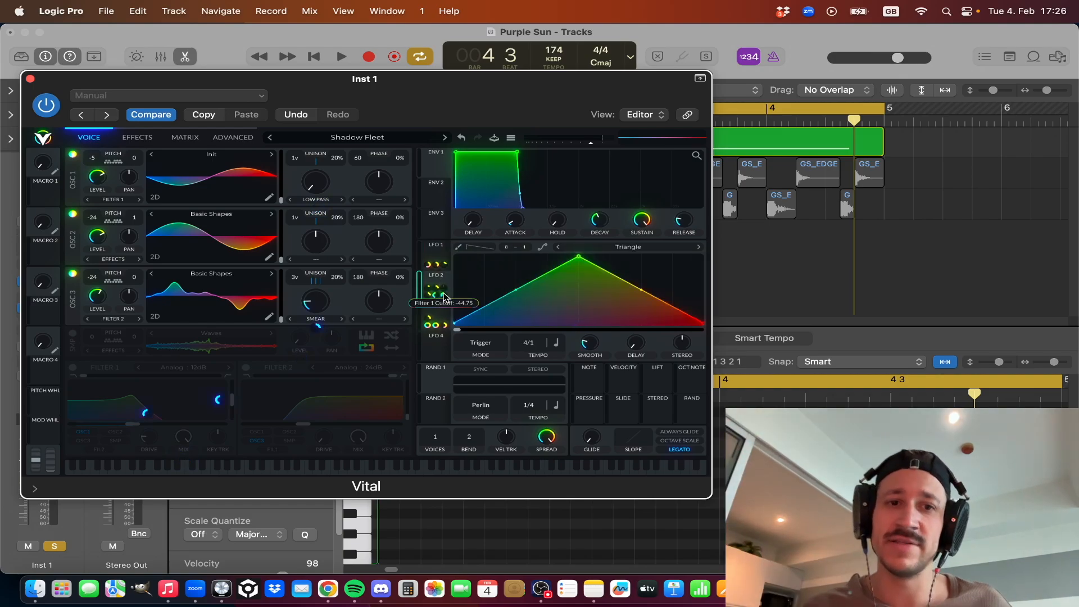
Play the loop twice to hear OSC 3's Smear modulation with LFO 2's Triangle curve on display.
key("space")
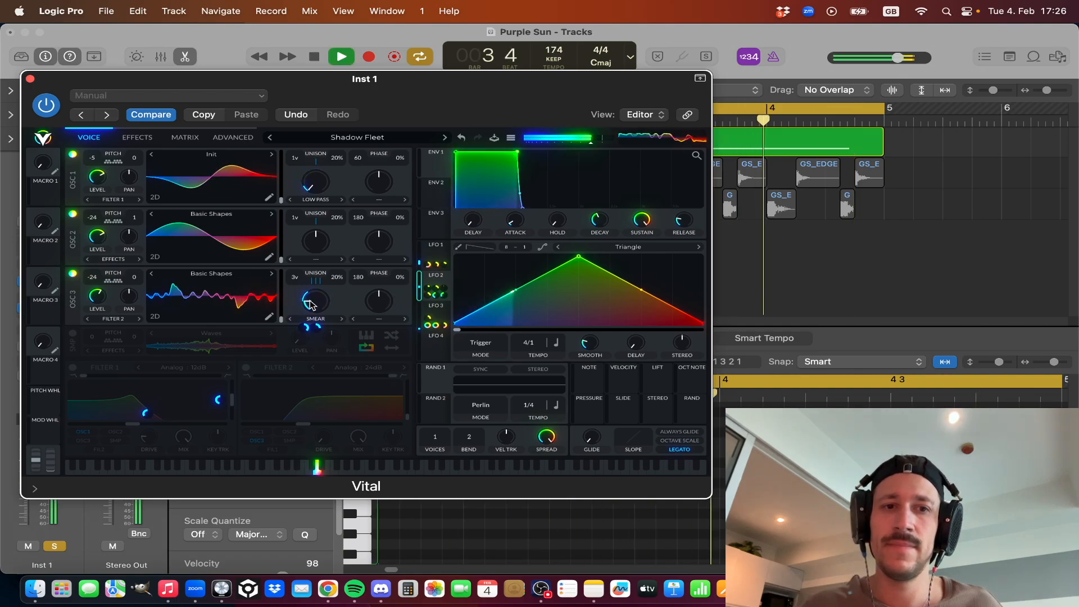
key("space")
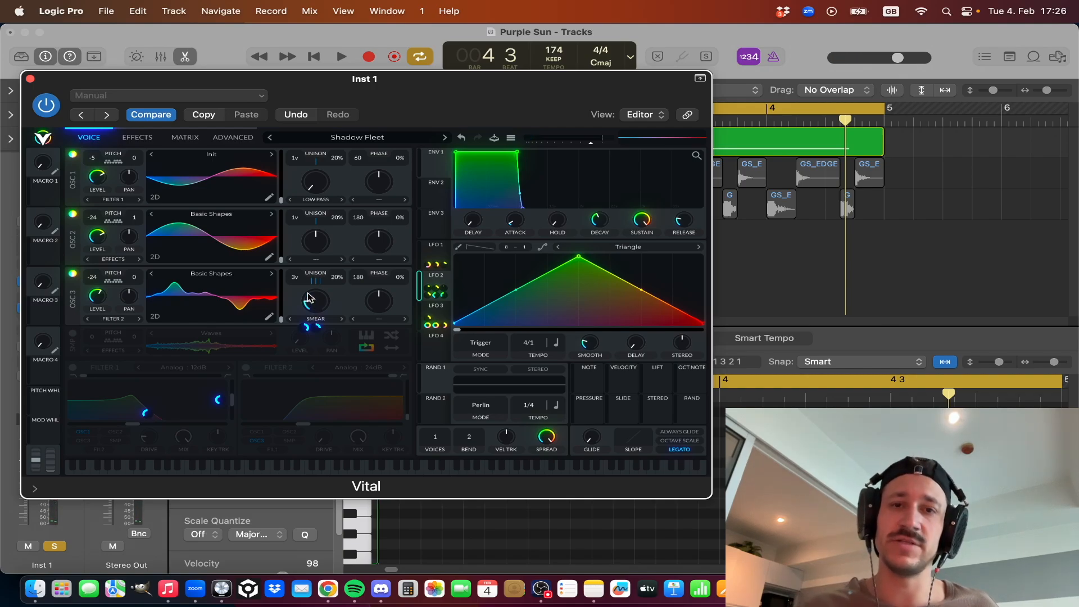
key("space")
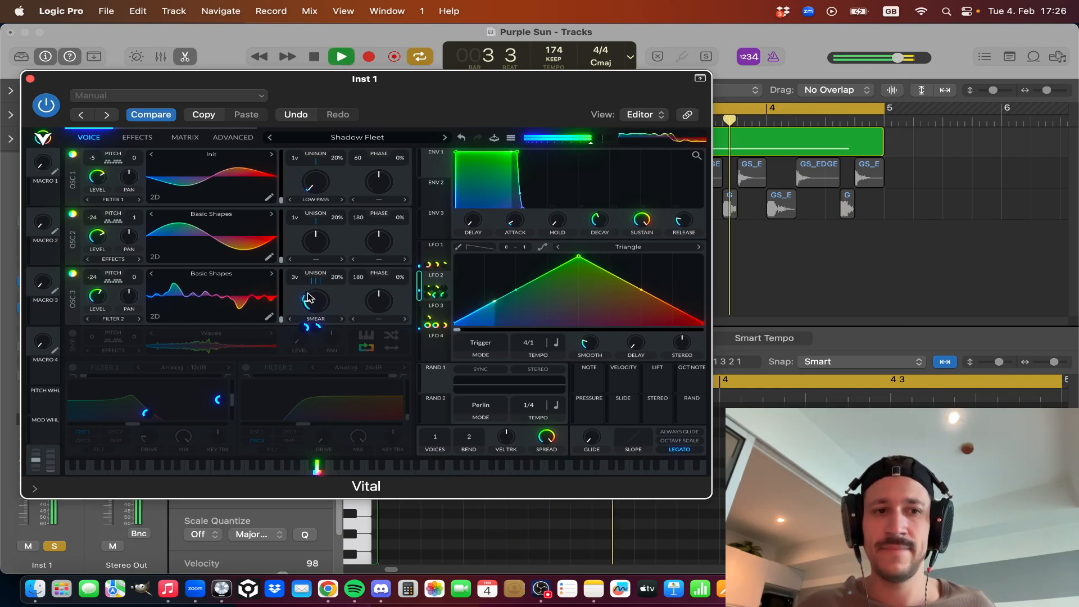
key("space")
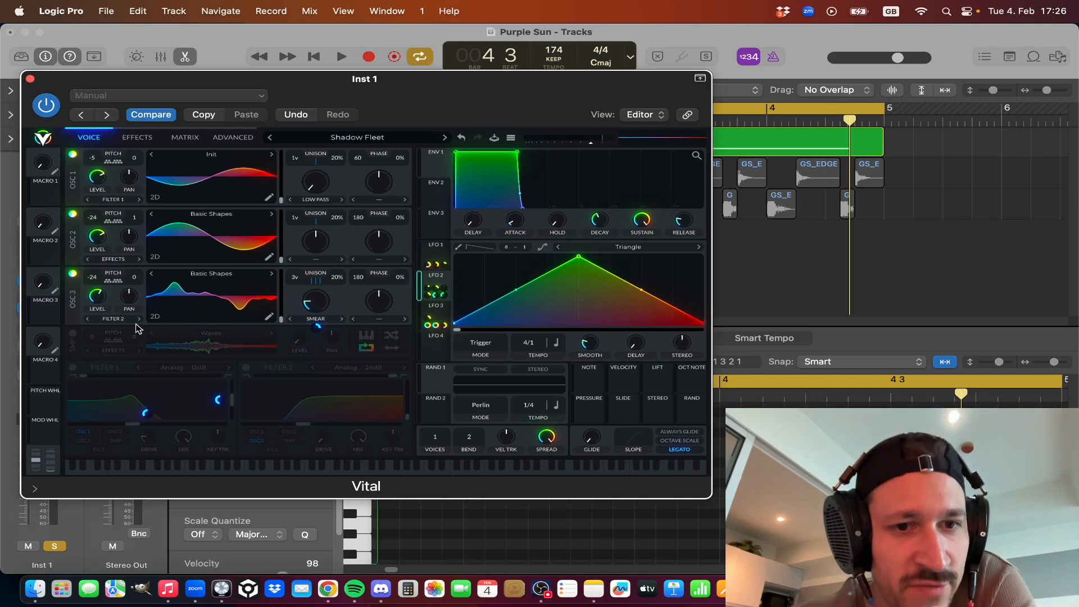
Turn on the sampler with its Waves sample, check LFO 1's modulation of its level, and audition it.
left_click(74, 333)
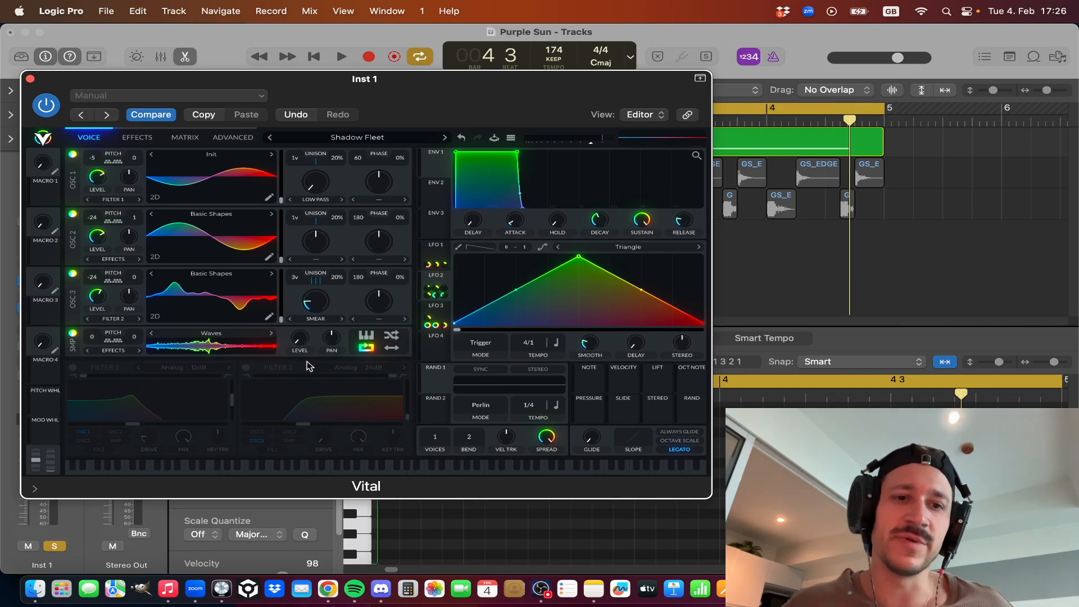
mouse_move(301, 361)
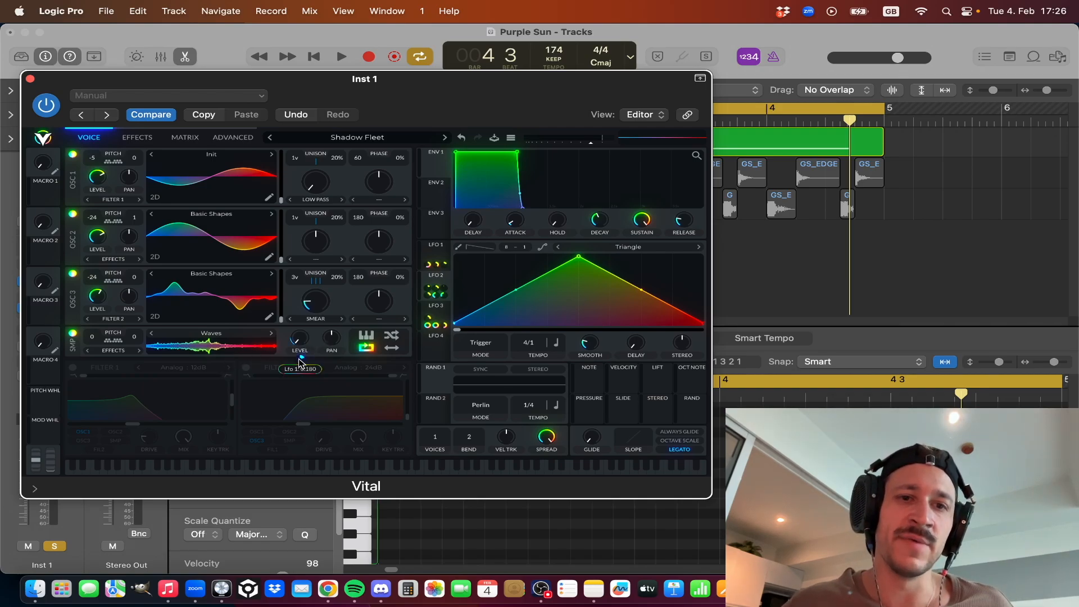
key("space")
Try a different LFO 1 modulation amount on the sampler's level, undo the change, and audition the loop.
key("space")
key("space")
left_click_drag(301, 361, 300, 315)
key("space")
key("space")
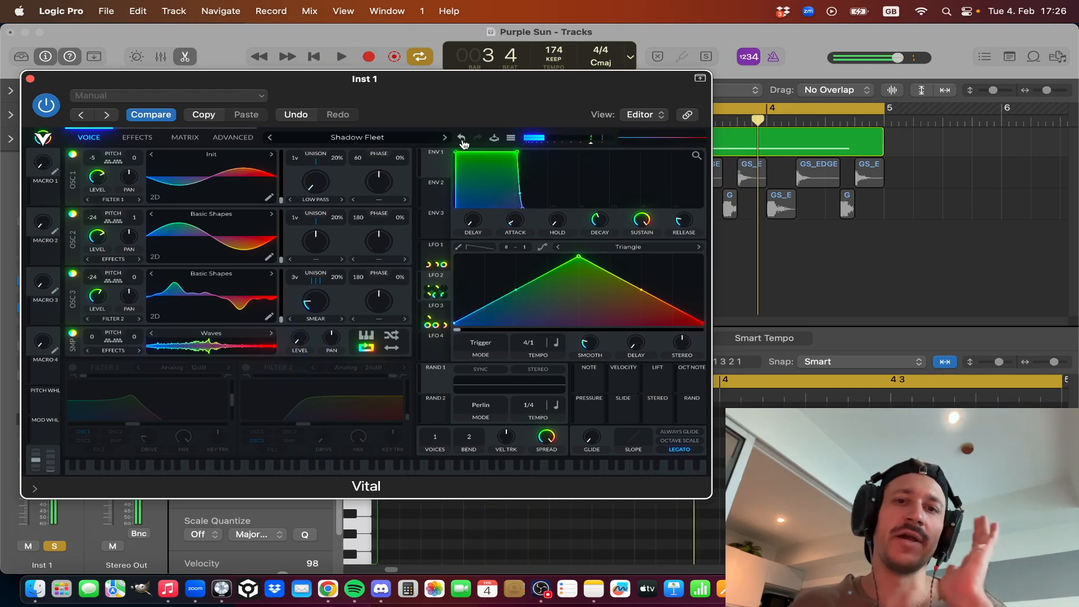
left_click(461, 138)
key("space")
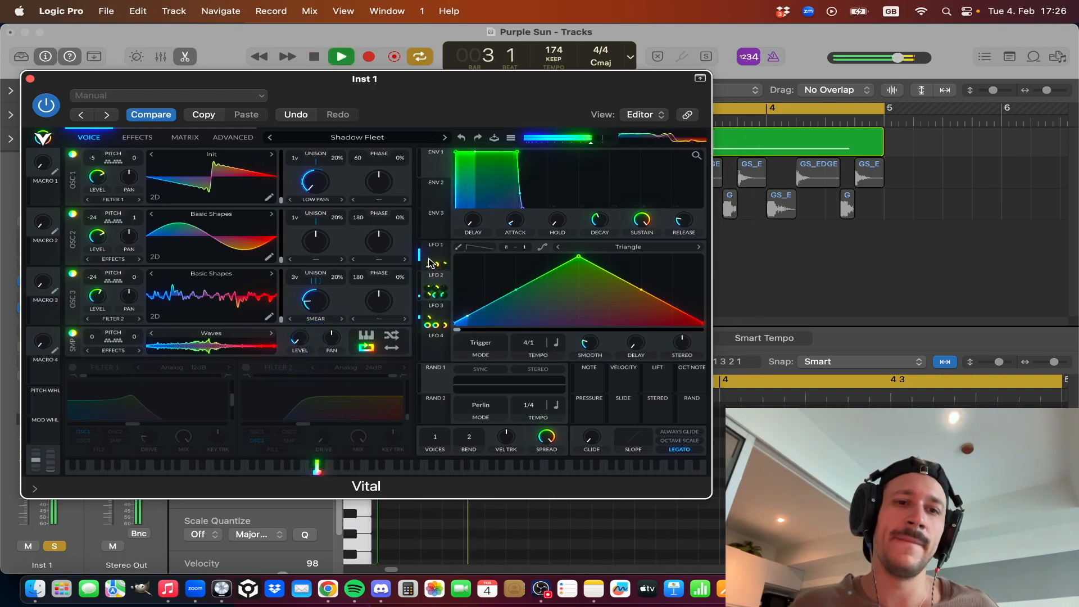
key("space")
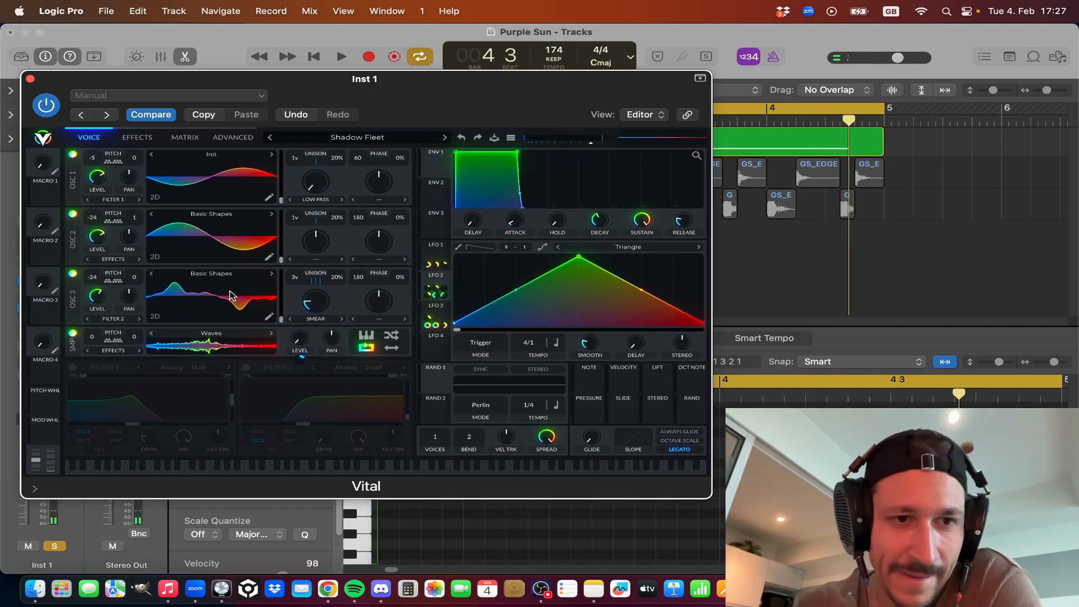
Turn on Filter 2, the Analog 24dB filter fed by OSC 3, and start playback to hear it.
left_click(245, 368)
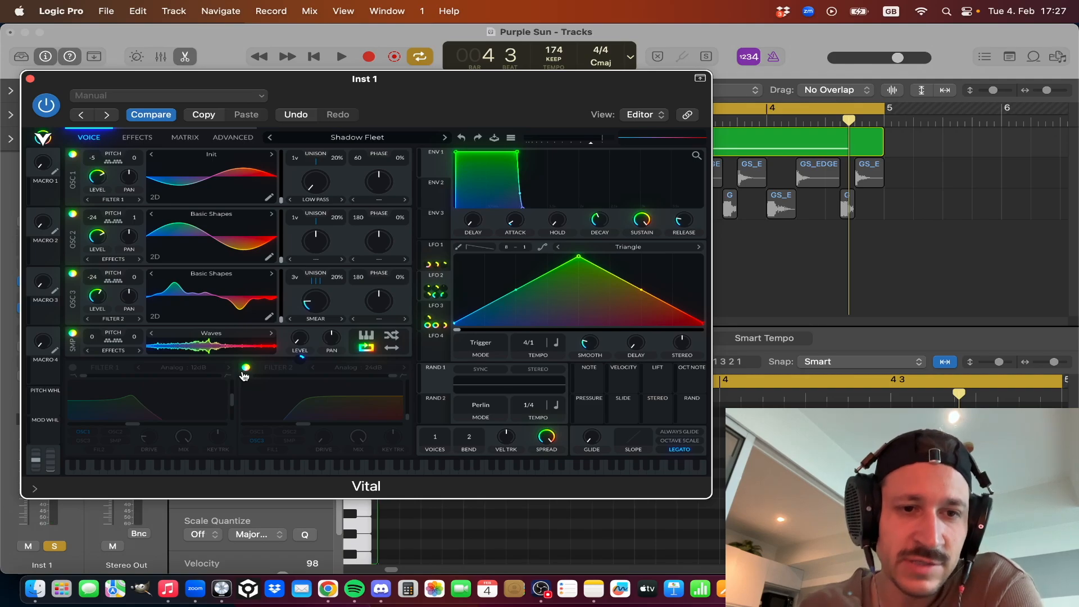
left_click(246, 368)
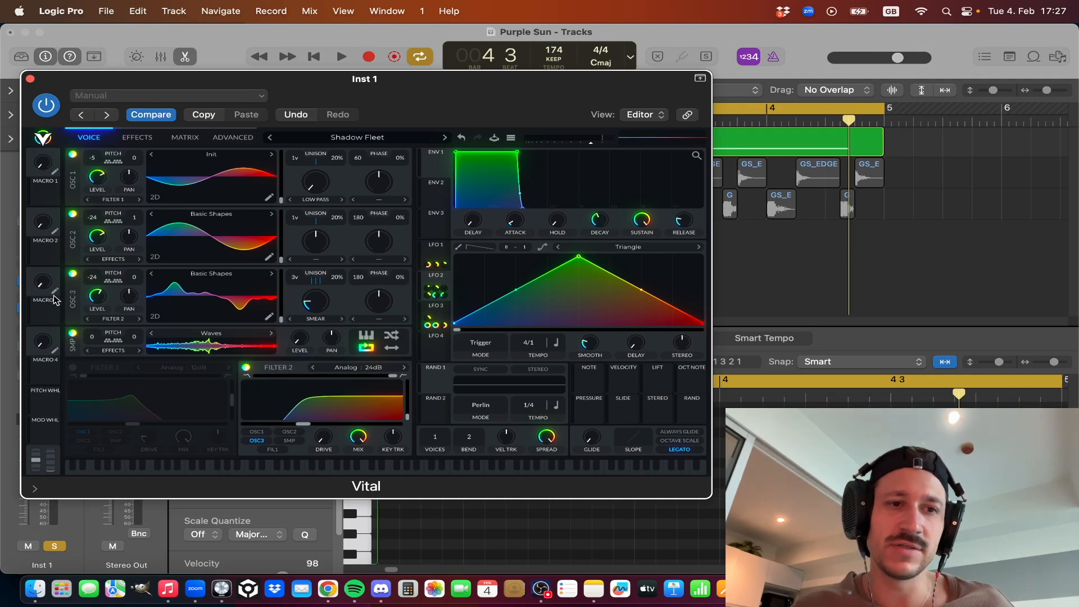
key("space")
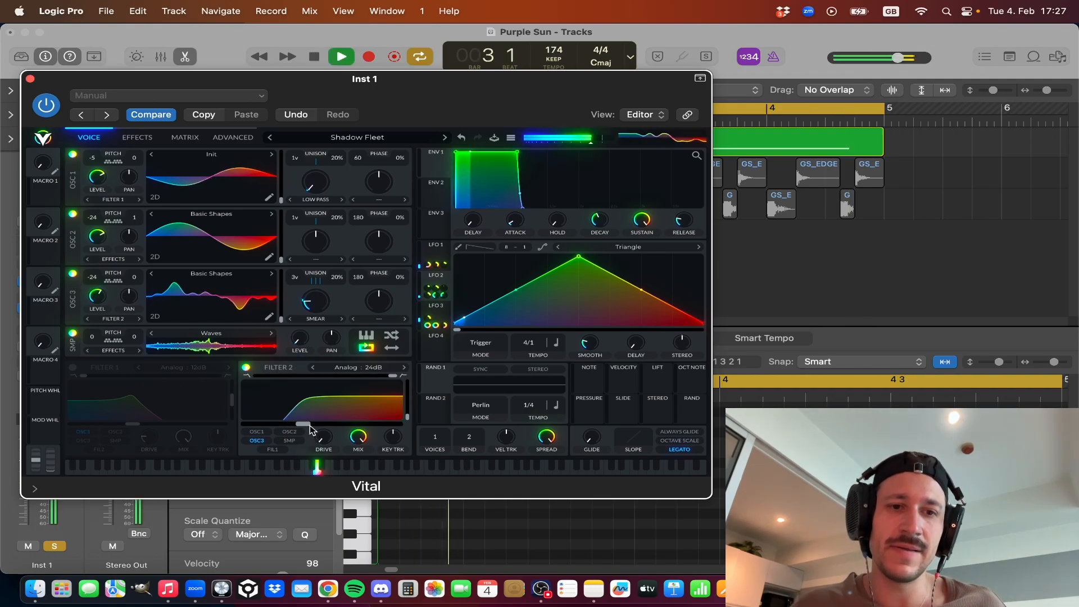
Isolate OSC 3 and the sampler by switching OSC 2 and OSC 1 off during playback, and restore both oscillators.
left_click(73, 213)
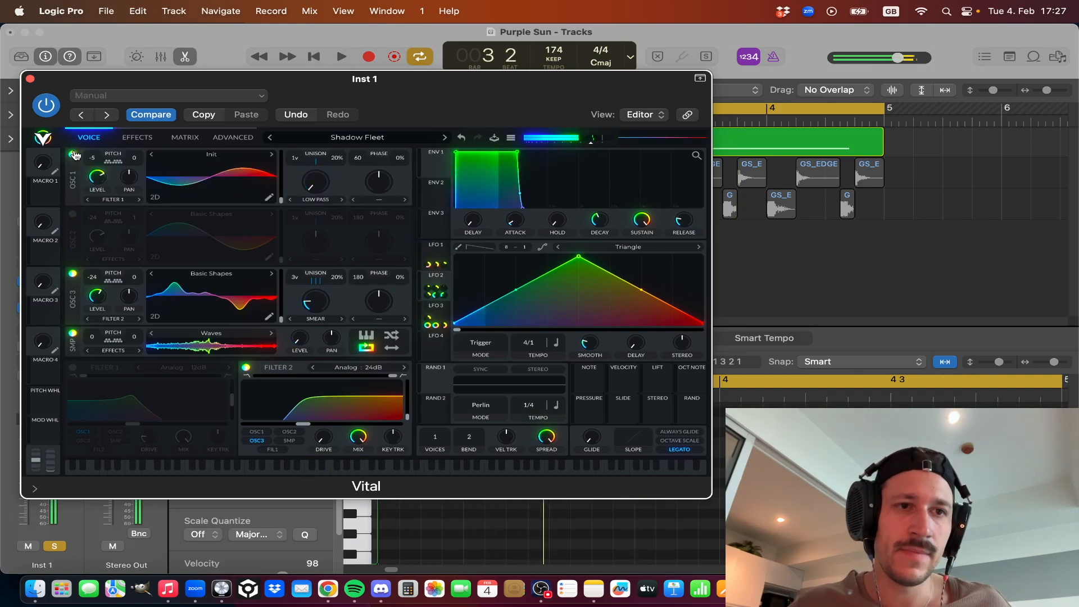
left_click(73, 154)
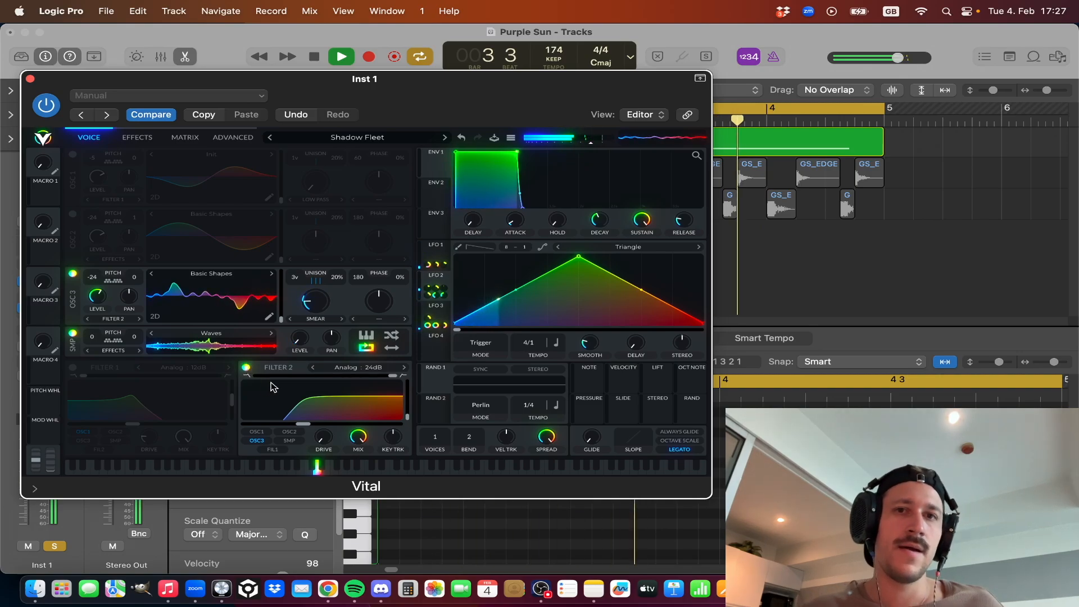
key("space")
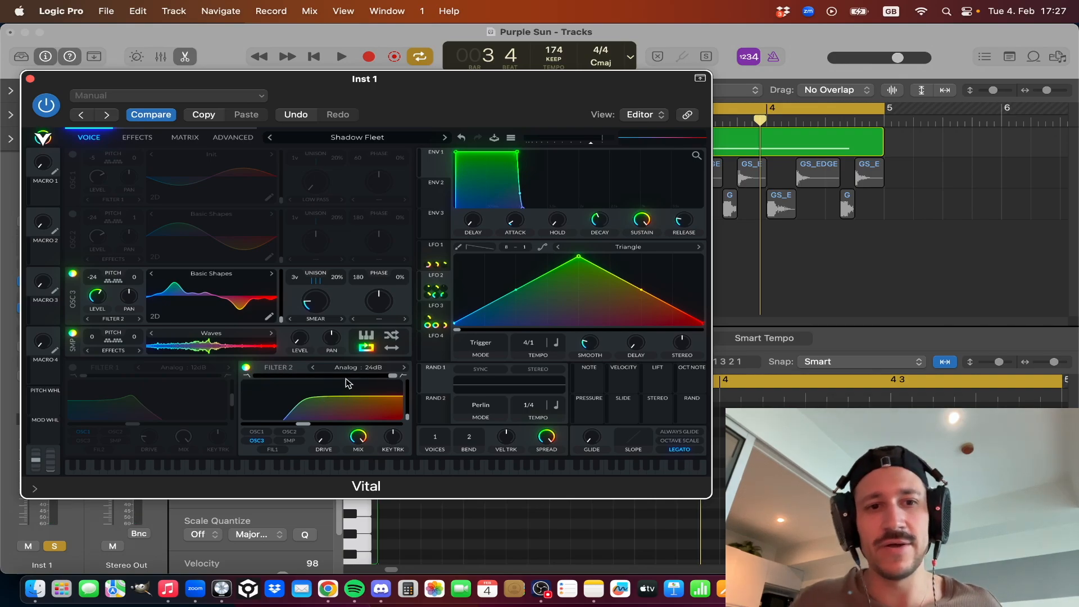
left_click(72, 214)
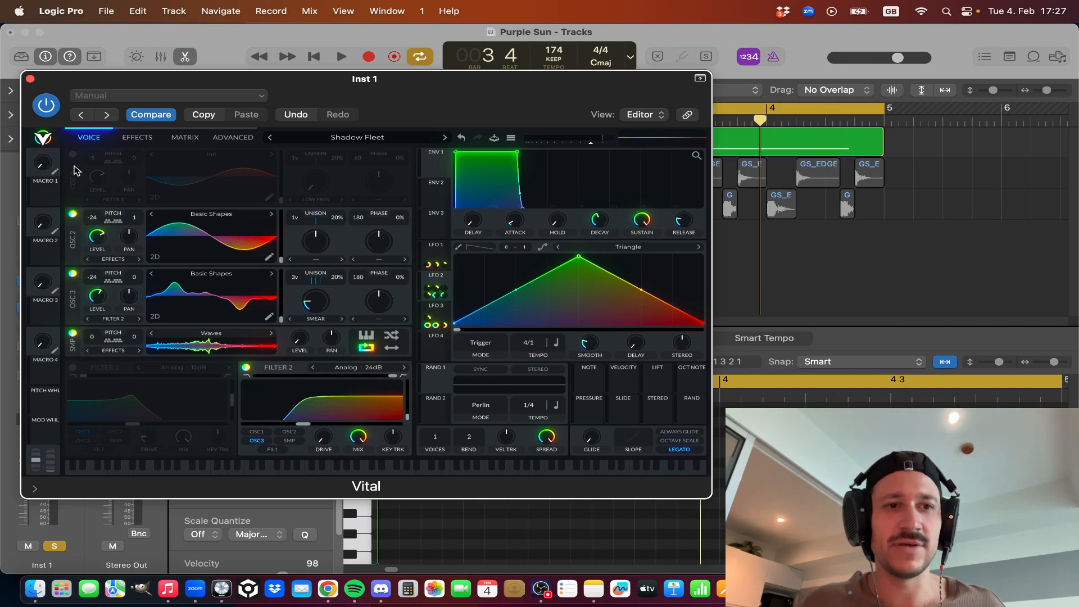
left_click(72, 154)
Play the loop twice to hear all three oscillators and the sampler together with Filter 2.
key("space")
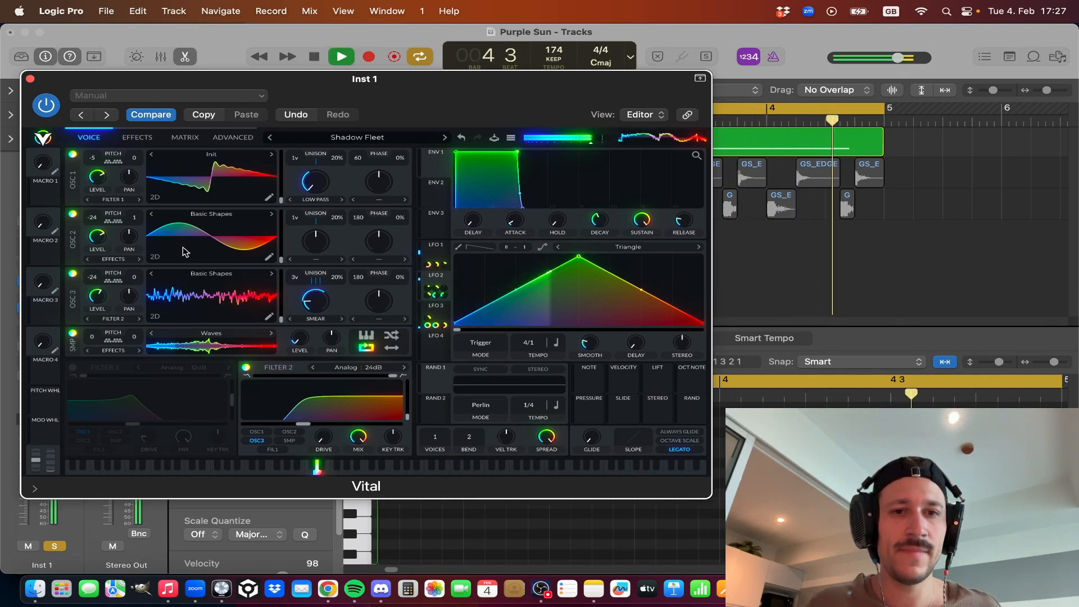
key("space")
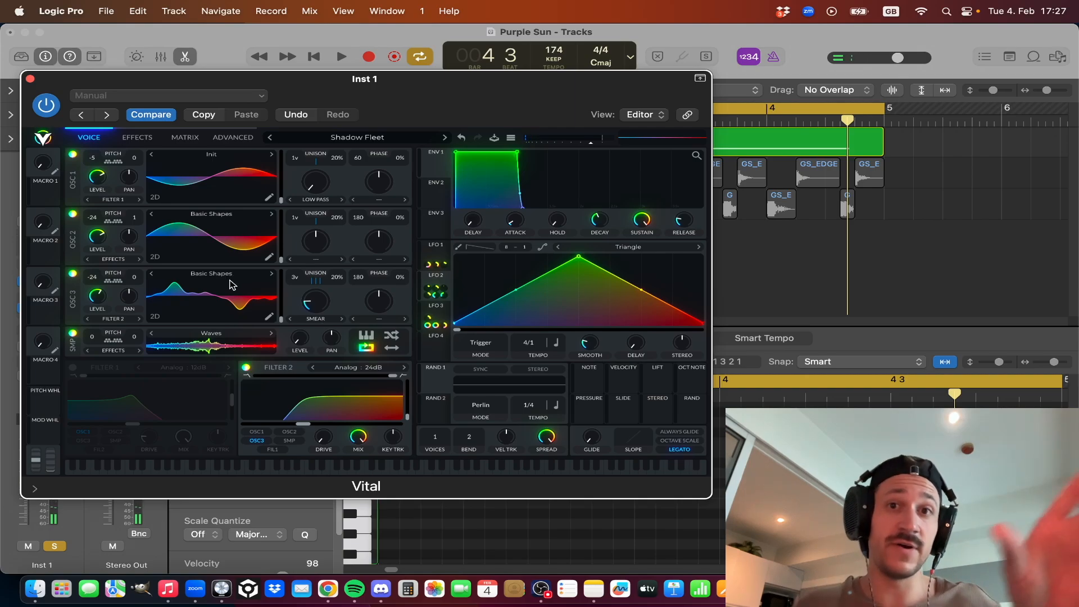
key("space")
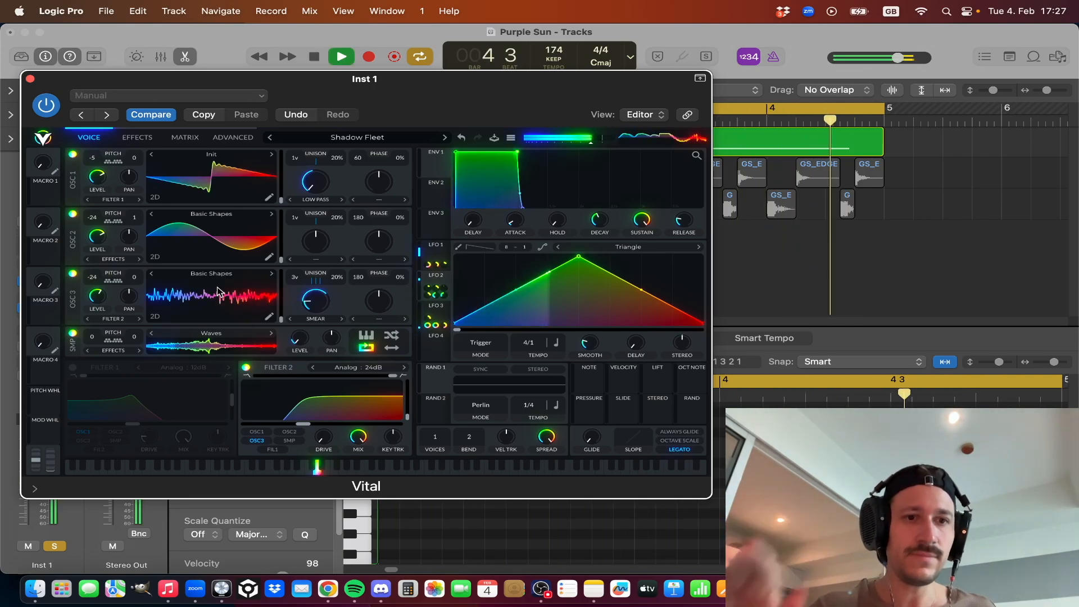
key("space")
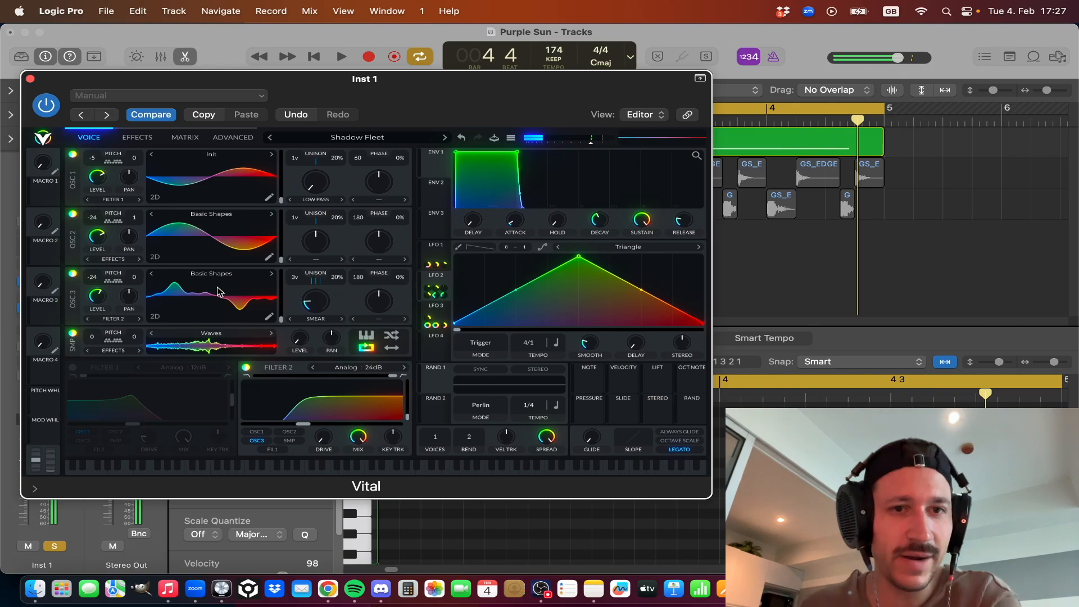
Turn on Filter 1, the Analog 12dB filter fed by OSC 1, and compare the loop with it on and off.
left_click(74, 367)
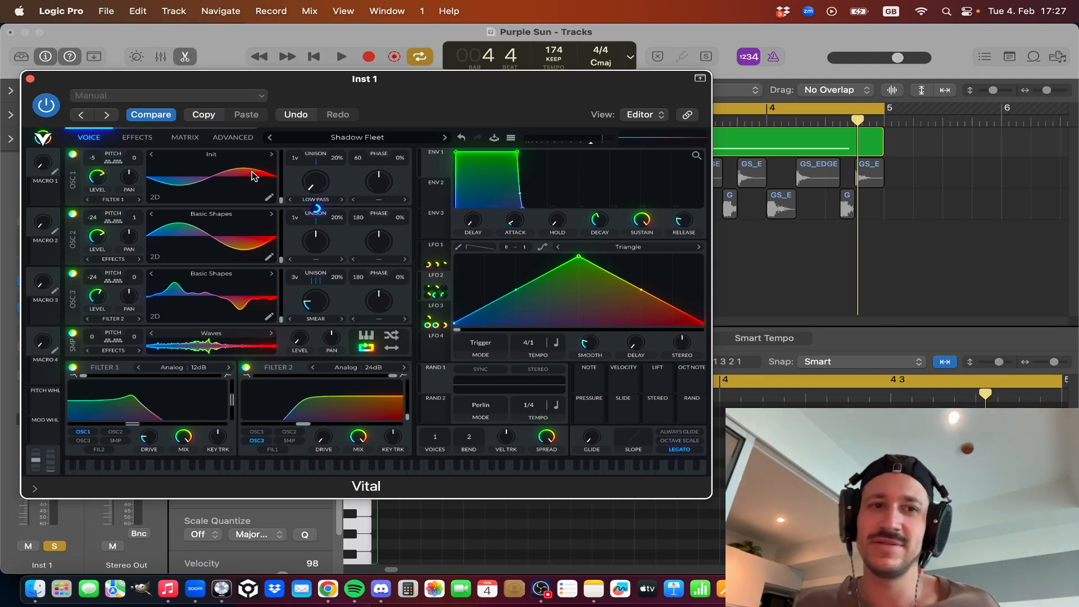
key("space")
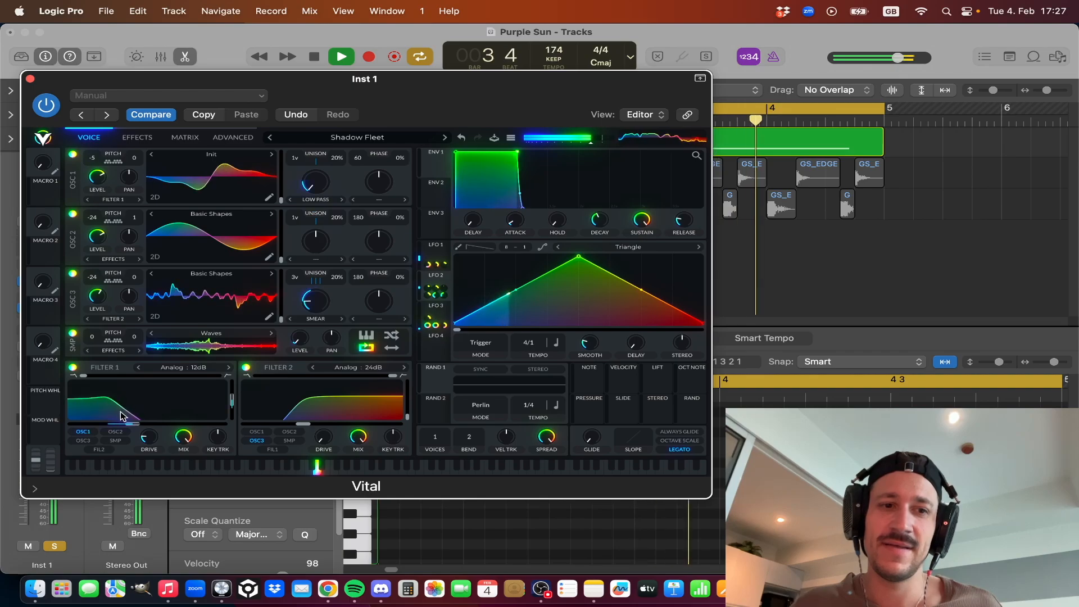
key("space")
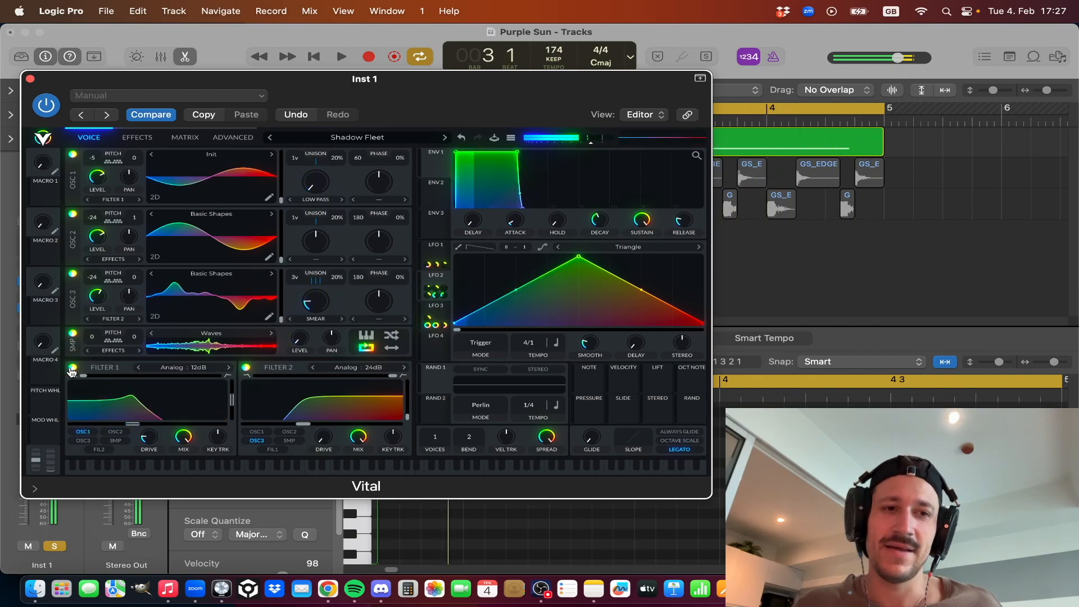
left_click(72, 367)
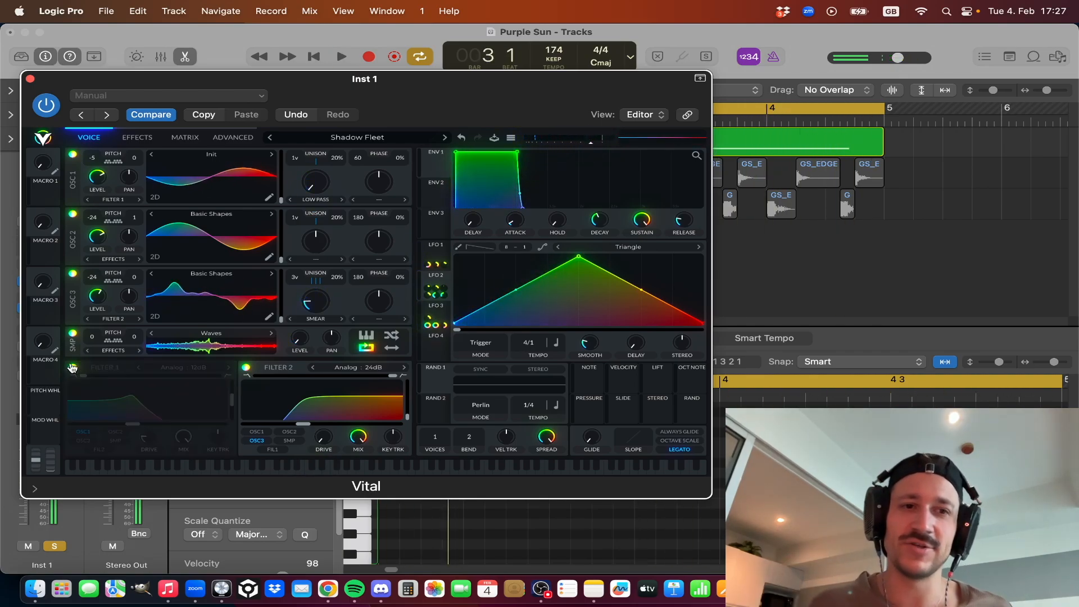
left_click(73, 367)
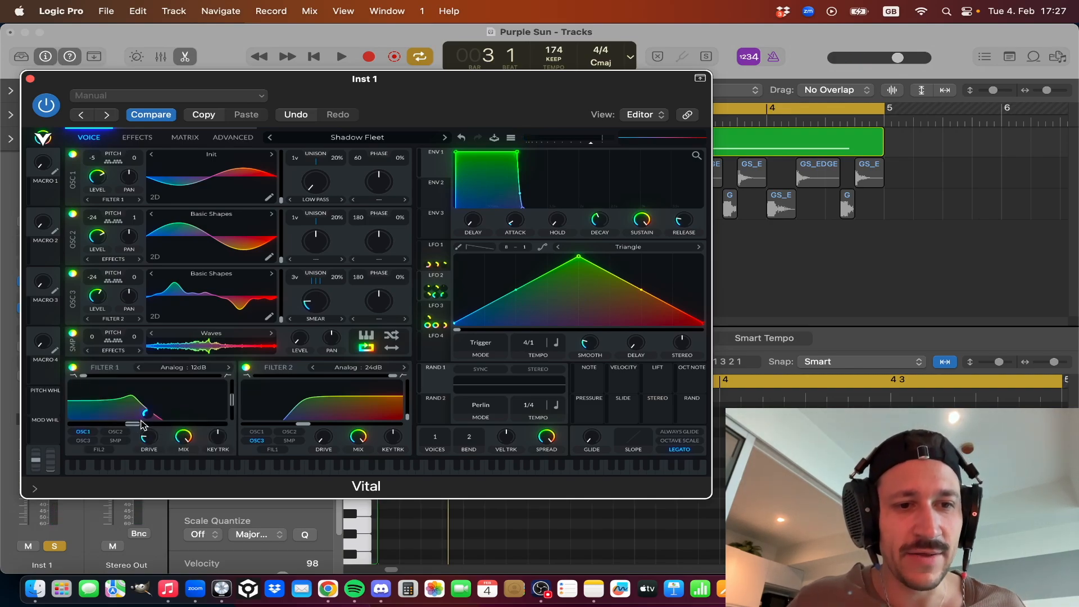
Bypass the modulations on Filter 1's cutoff, mix and resonance, auditioning the loop between changes.
right_click(145, 414)
left_click(176, 361)
key("space")
key("space")
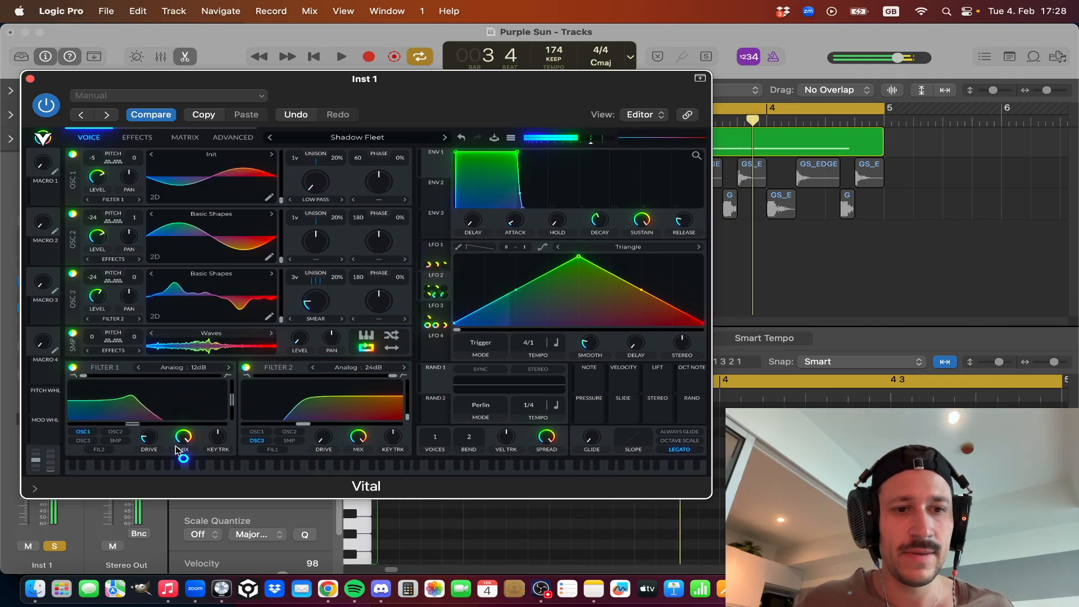
right_click(182, 441)
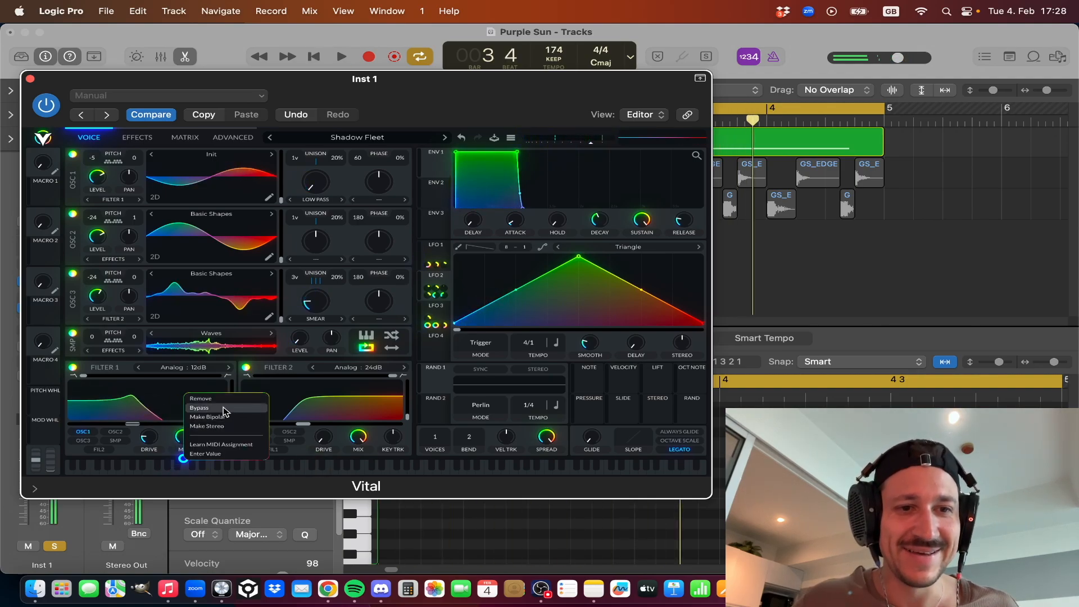
left_click(223, 408)
key("space")
right_click(221, 403)
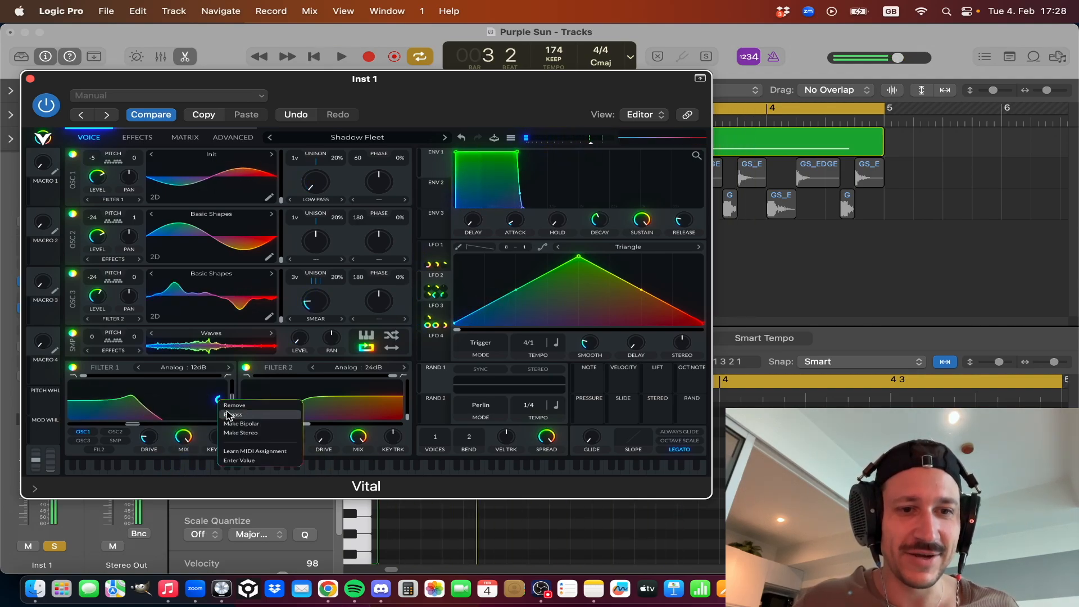
left_click(227, 411)
key("space")
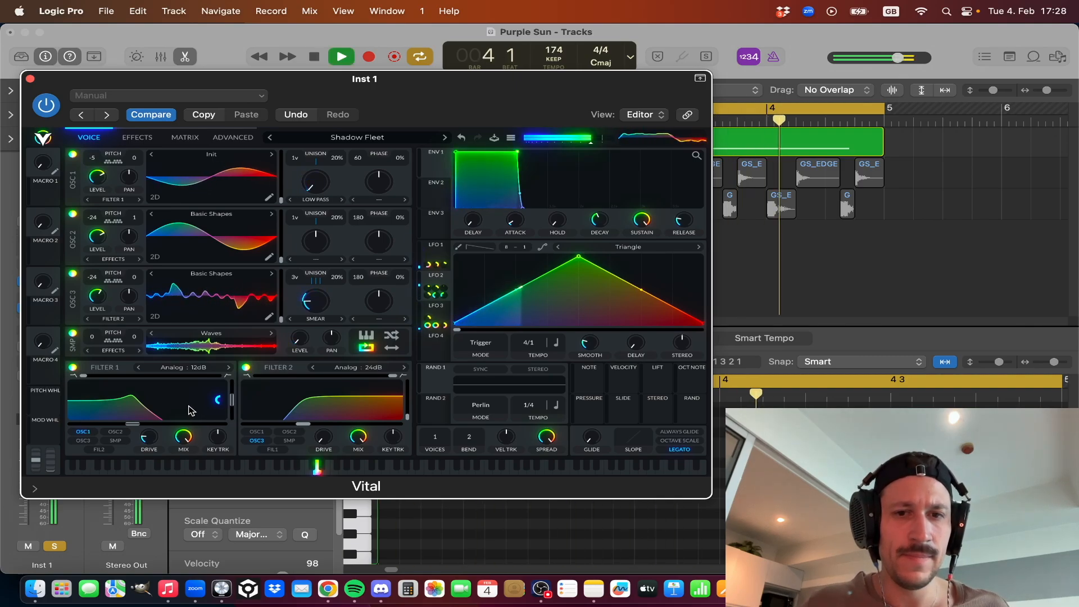
key("space")
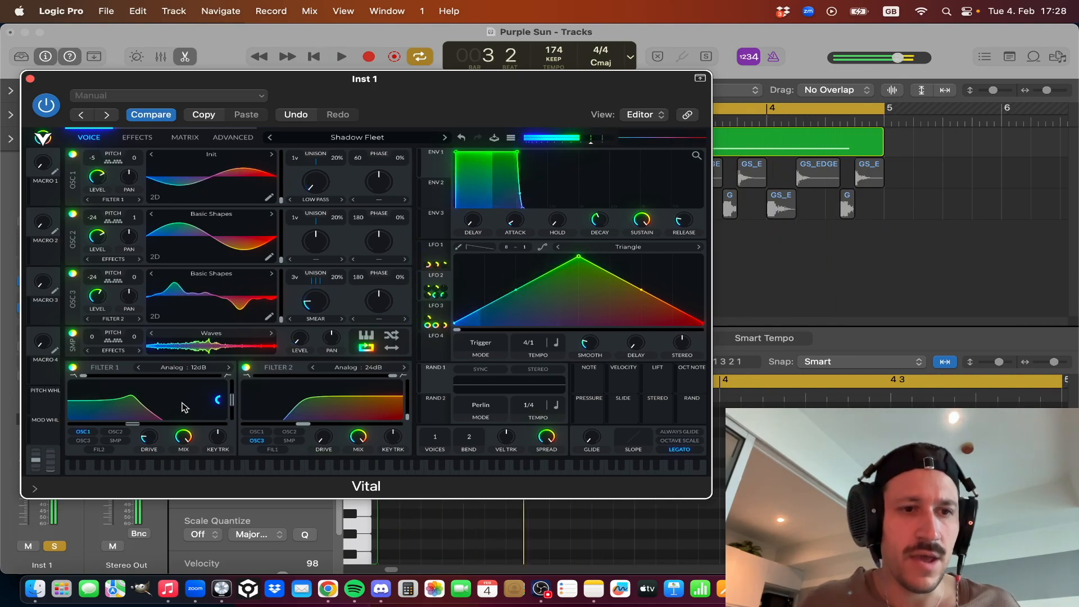
Compare the loop with Filter 1 off and back on while its modulations are bypassed.
left_click(73, 368)
key("space")
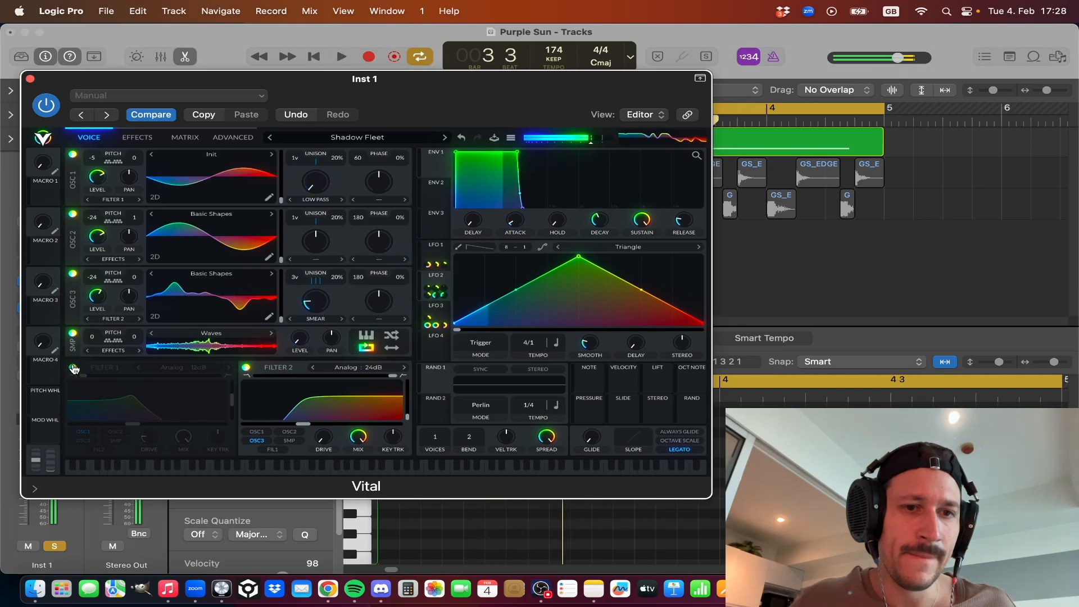
left_click(72, 367)
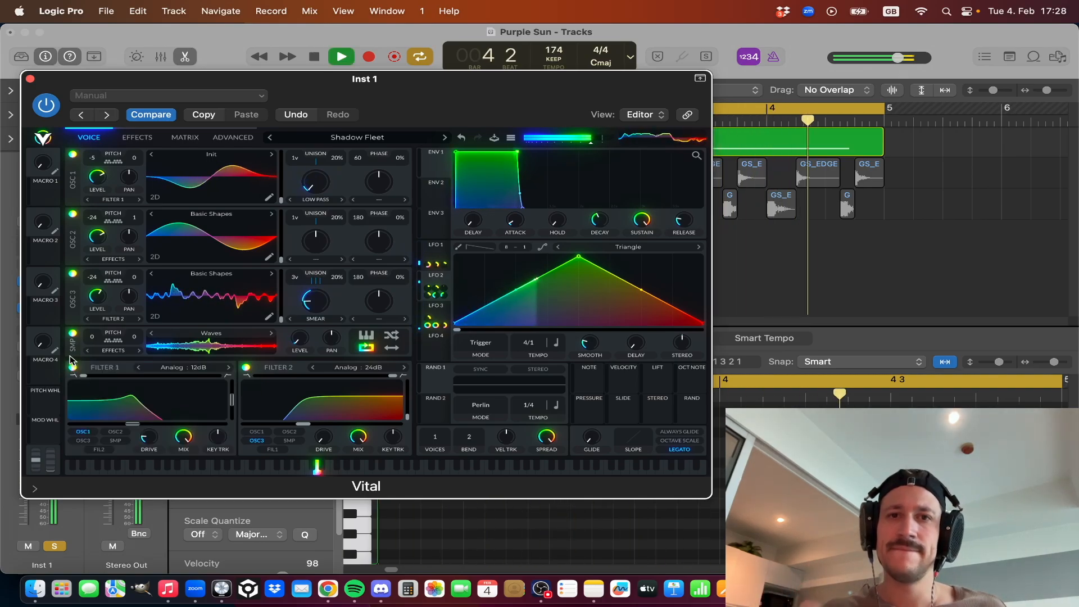
key("space")
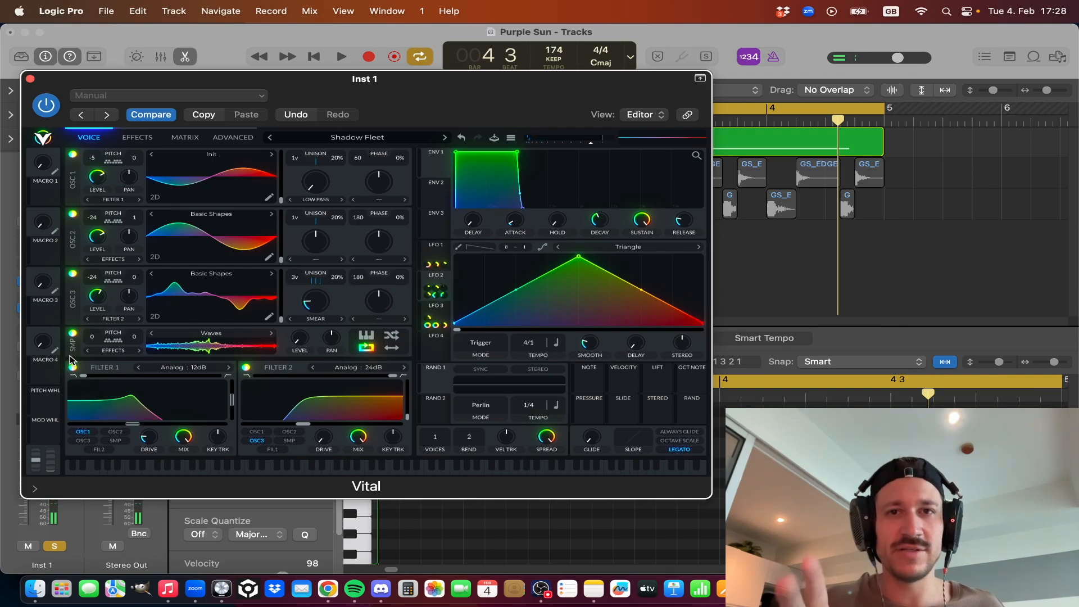
key("space")
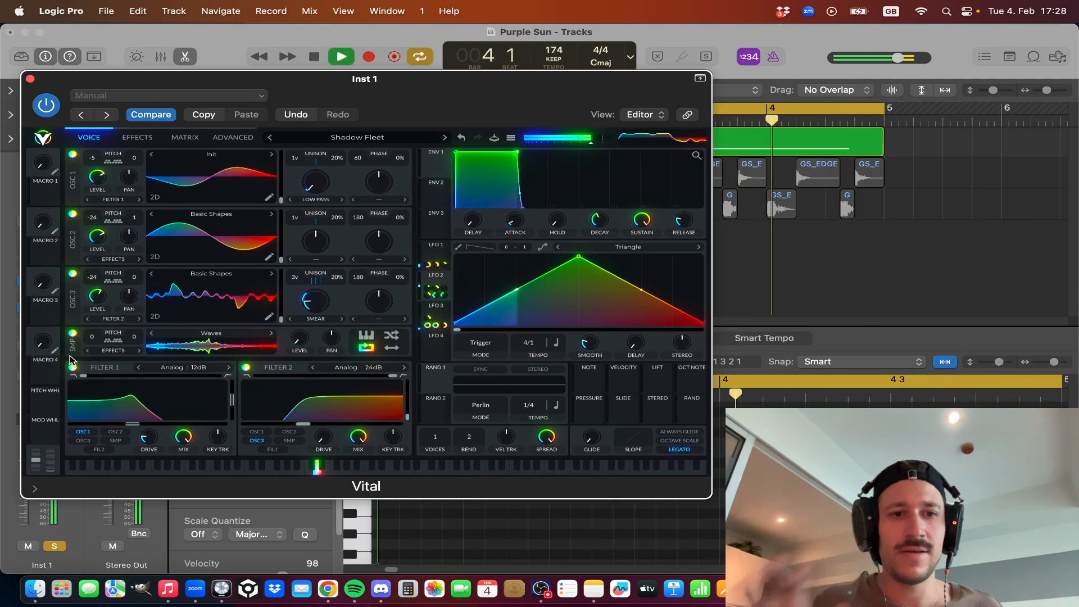
key("space")
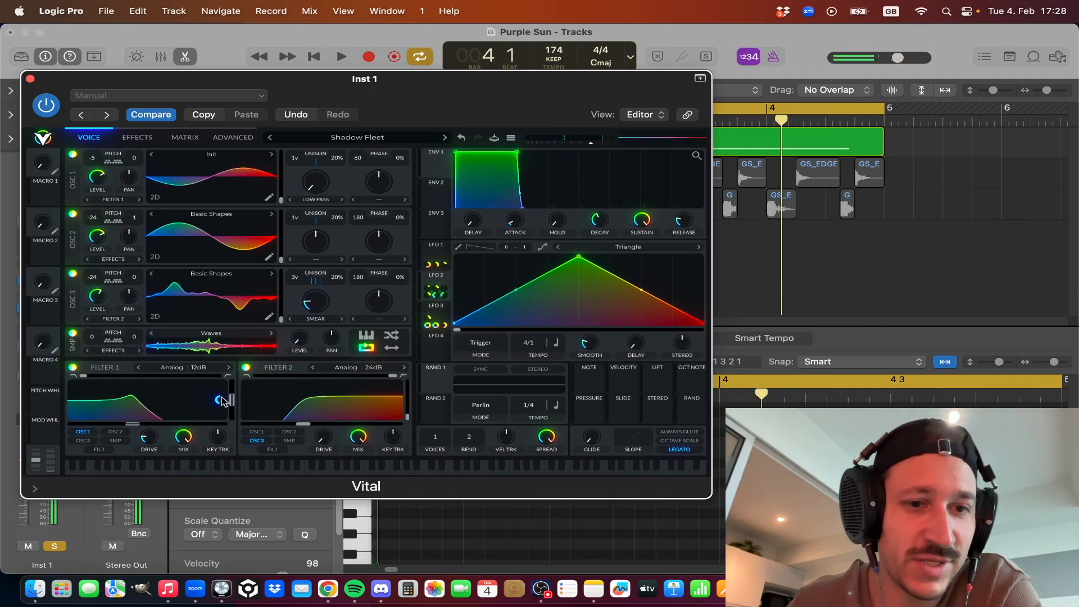
Unbypass the modulations on Filter 1's resonance, mix and cutoff, and audition the moving filter.
right_click(224, 400)
left_click(247, 418)
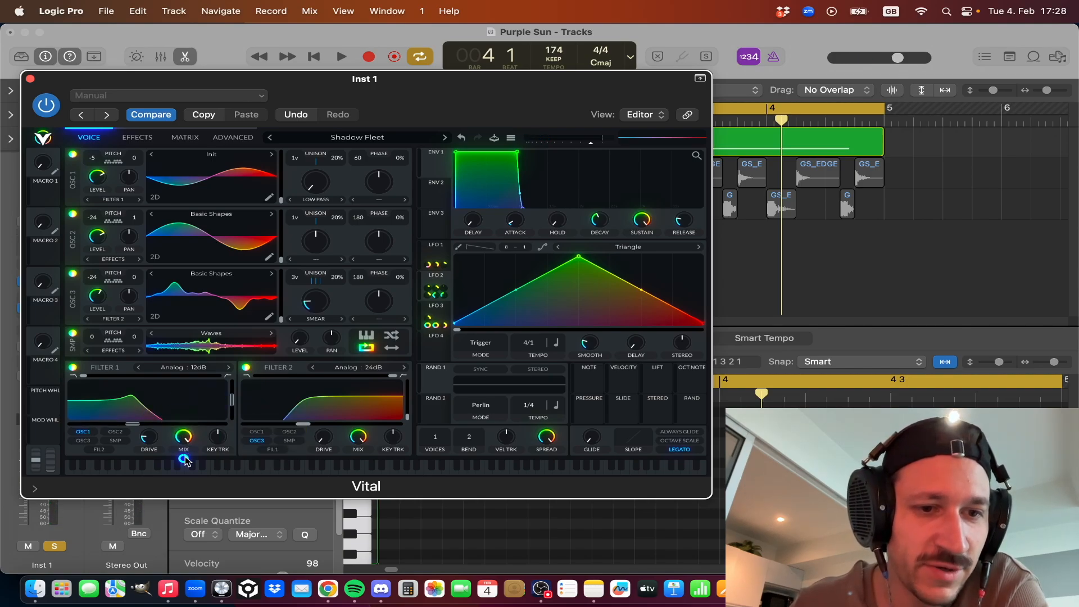
right_click(184, 458)
left_click(224, 396)
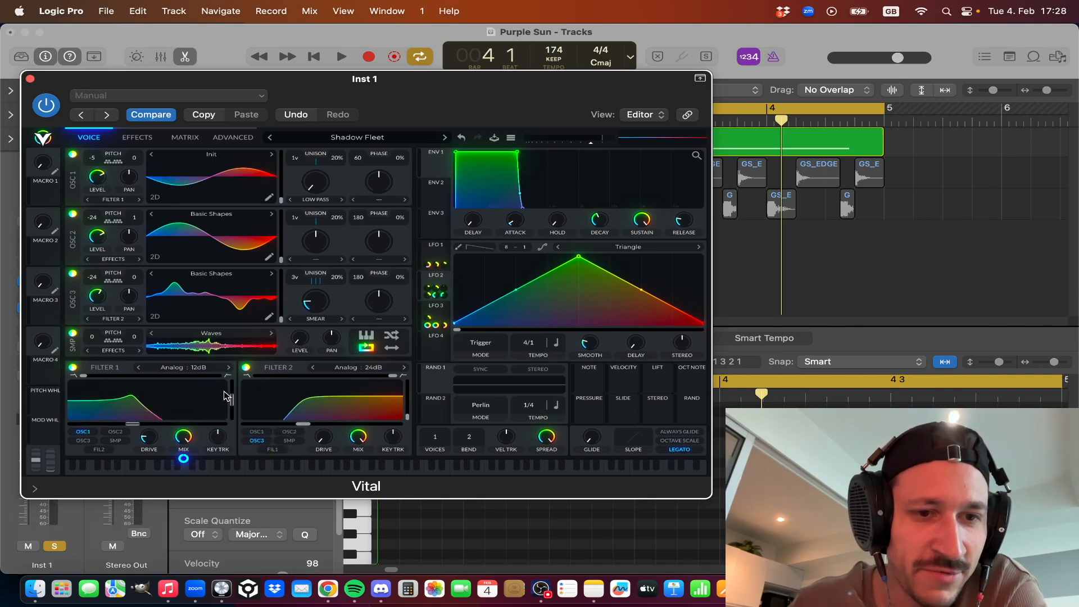
right_click(151, 412)
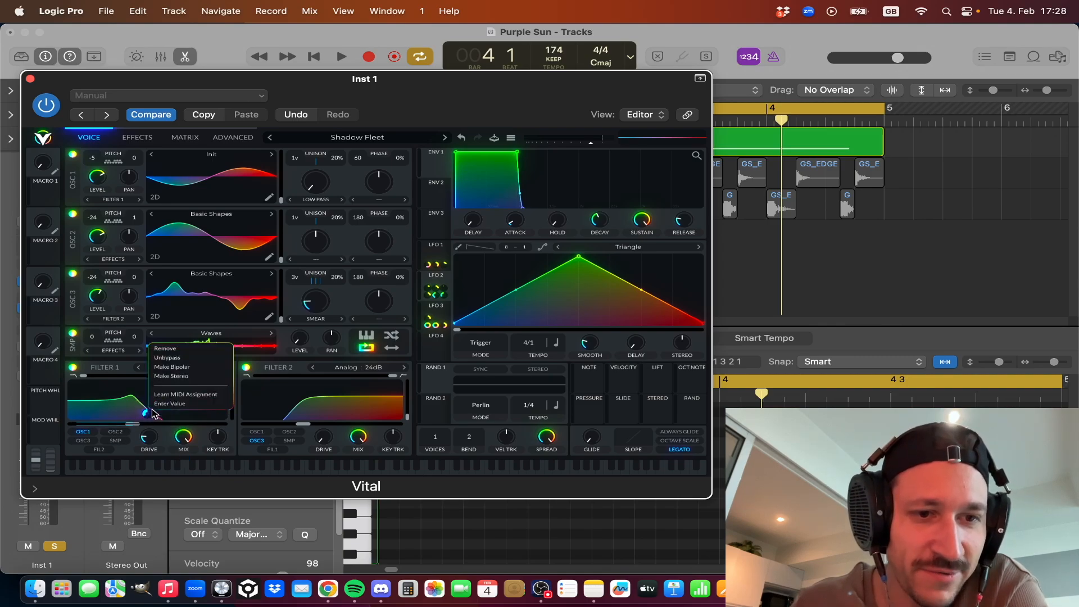
left_click(179, 358)
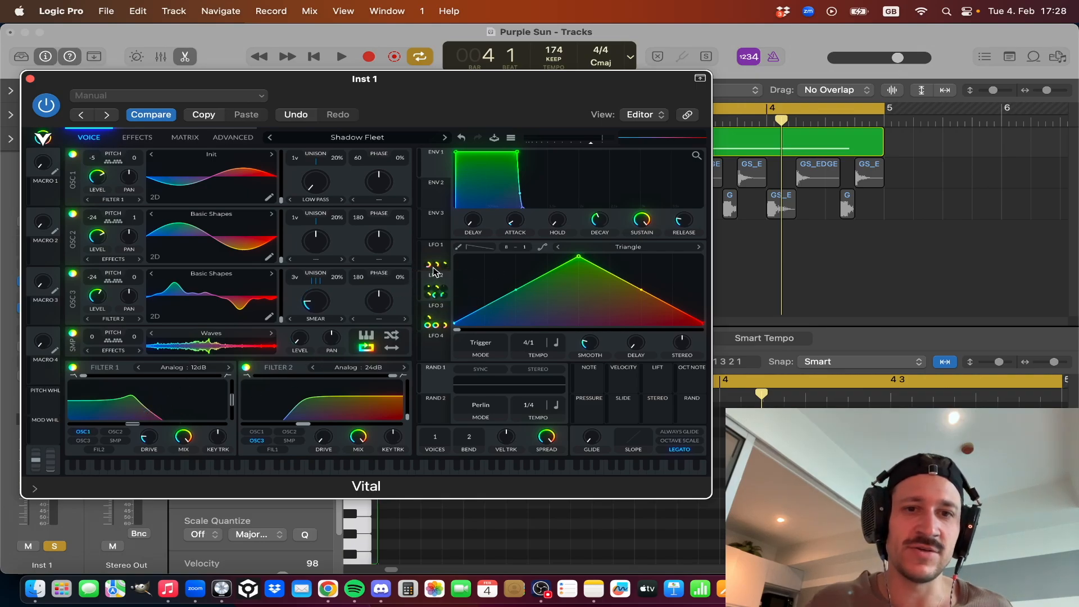
key("space")
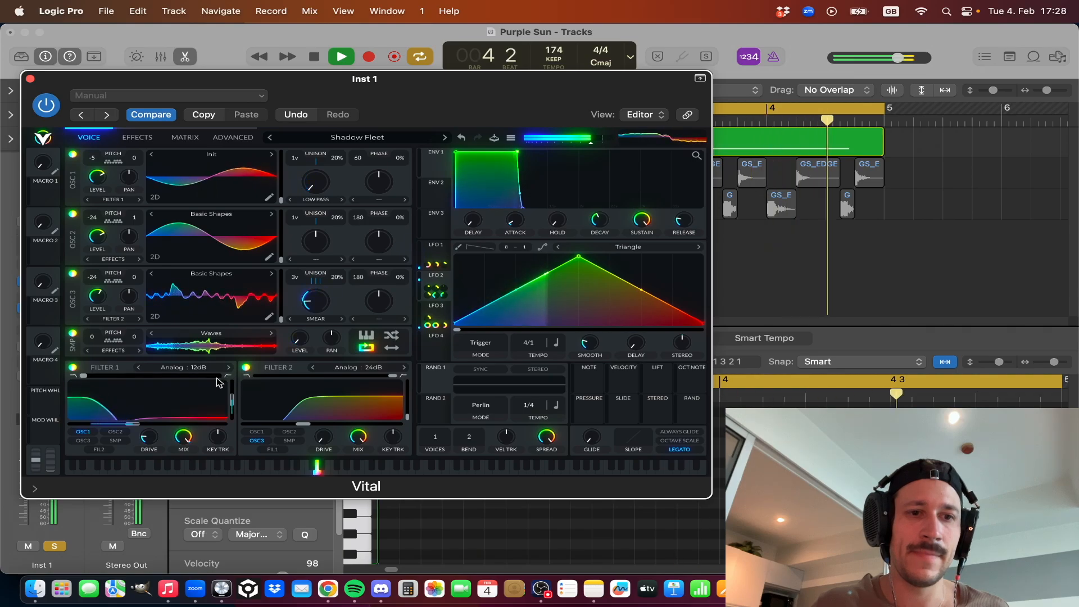
key("space")
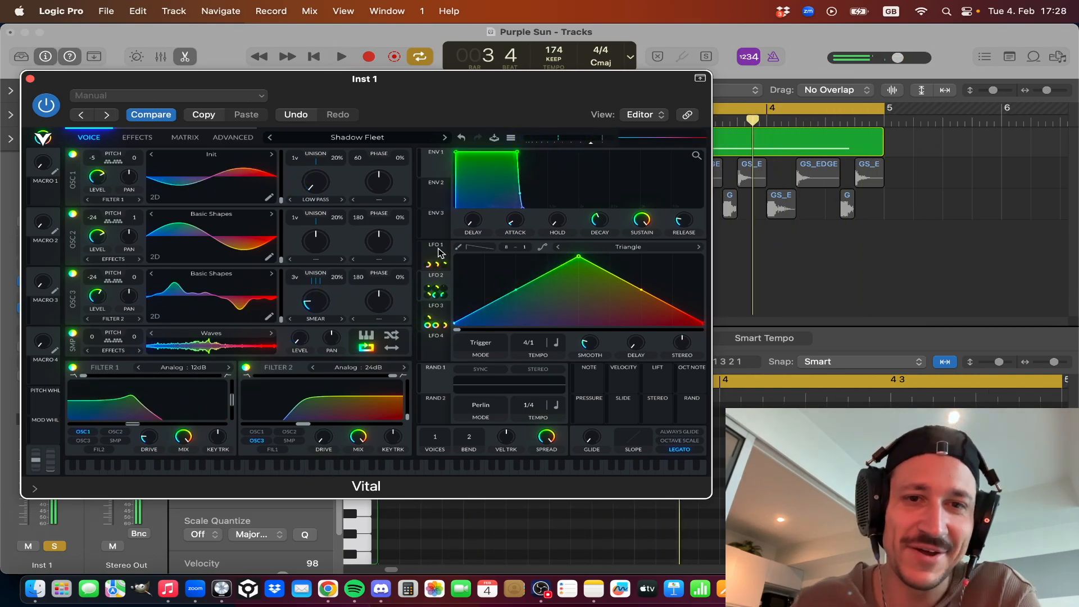
Check LFO 3's modulation of Filter 1's mix, display the LFO 3 curve, and play the loop twice to hear it.
mouse_move(186, 460)
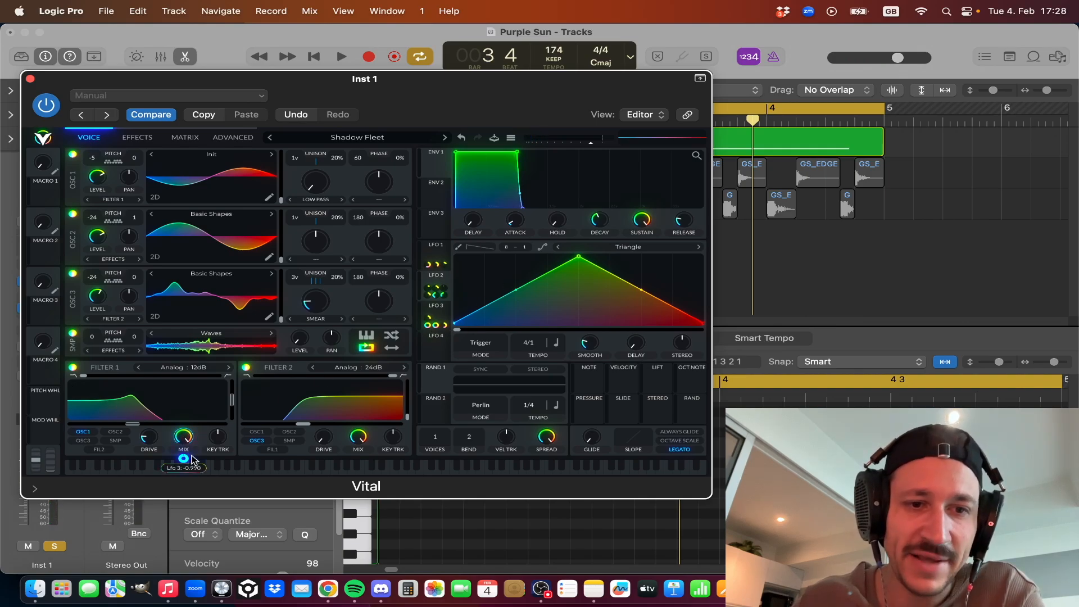
left_click(440, 315)
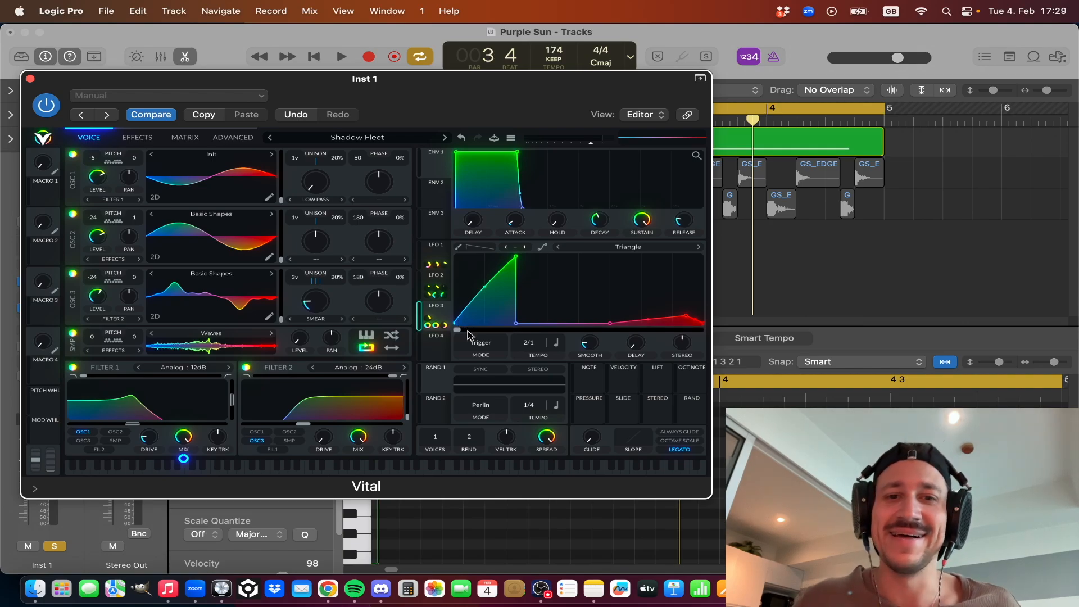
key("space")
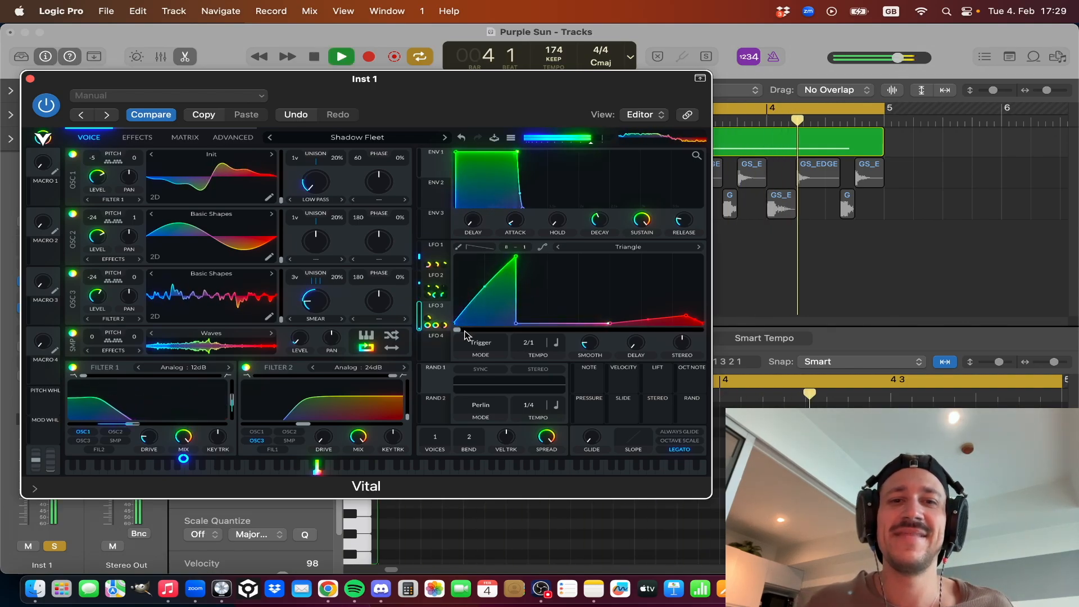
key("space")
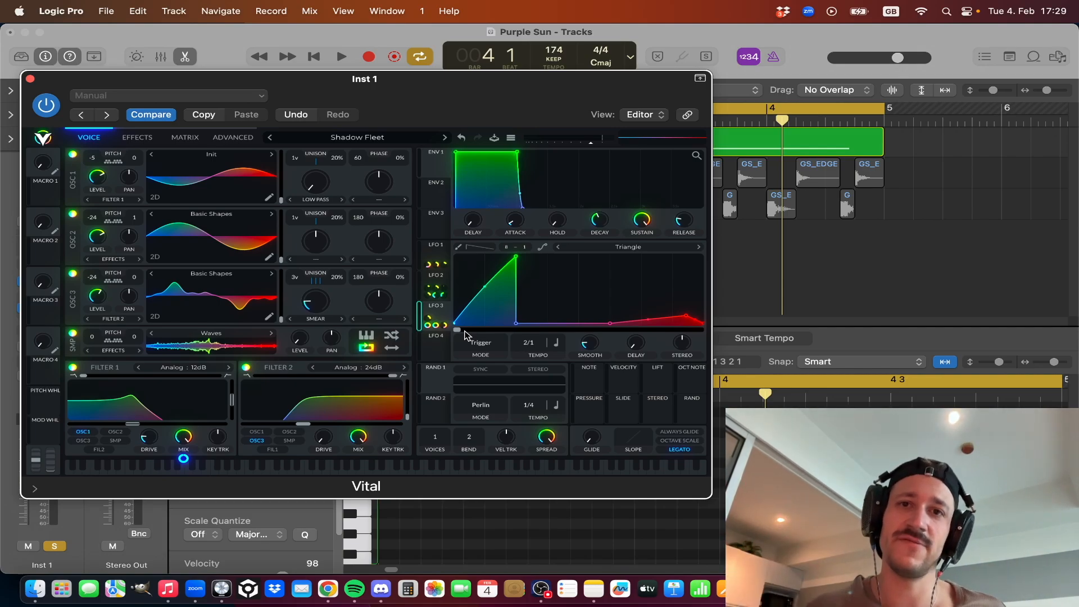
key("space")
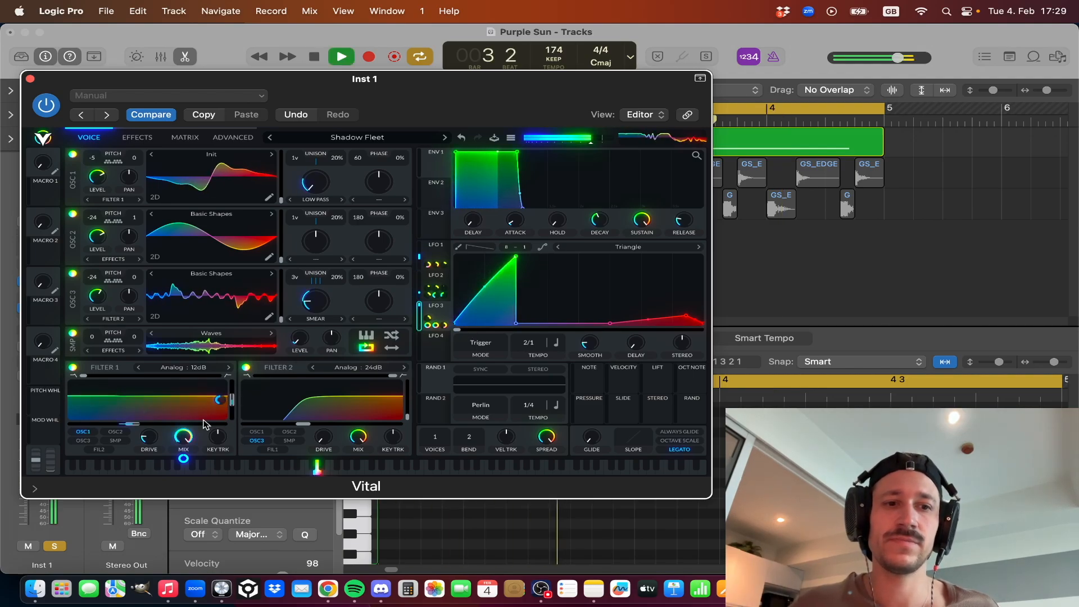
key("space")
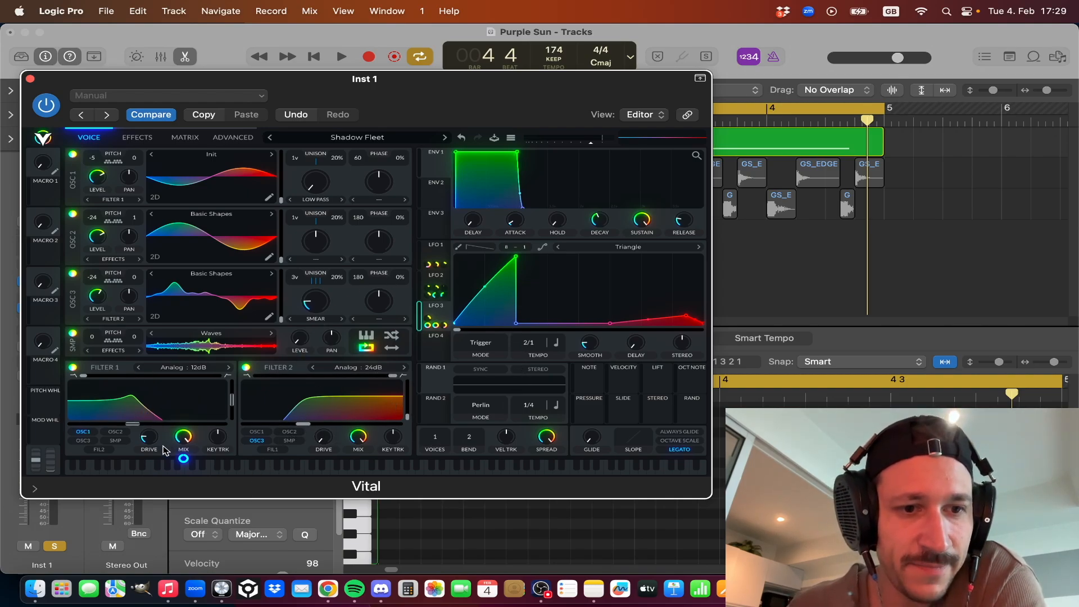
Show the effects and compare the playing loop with the Distortion effect off and back on.
left_click(136, 138)
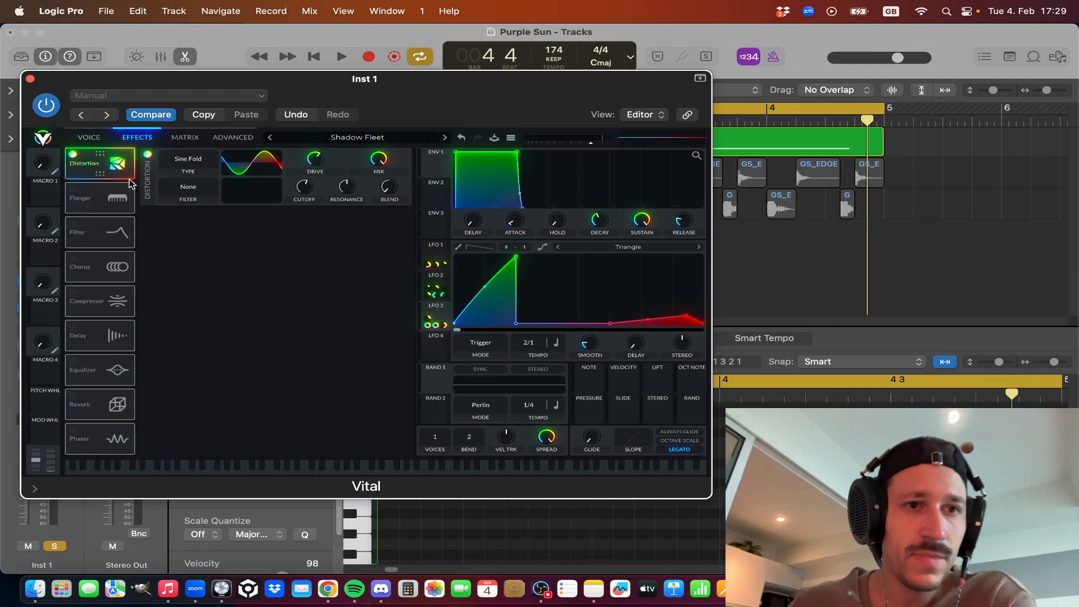
key("space")
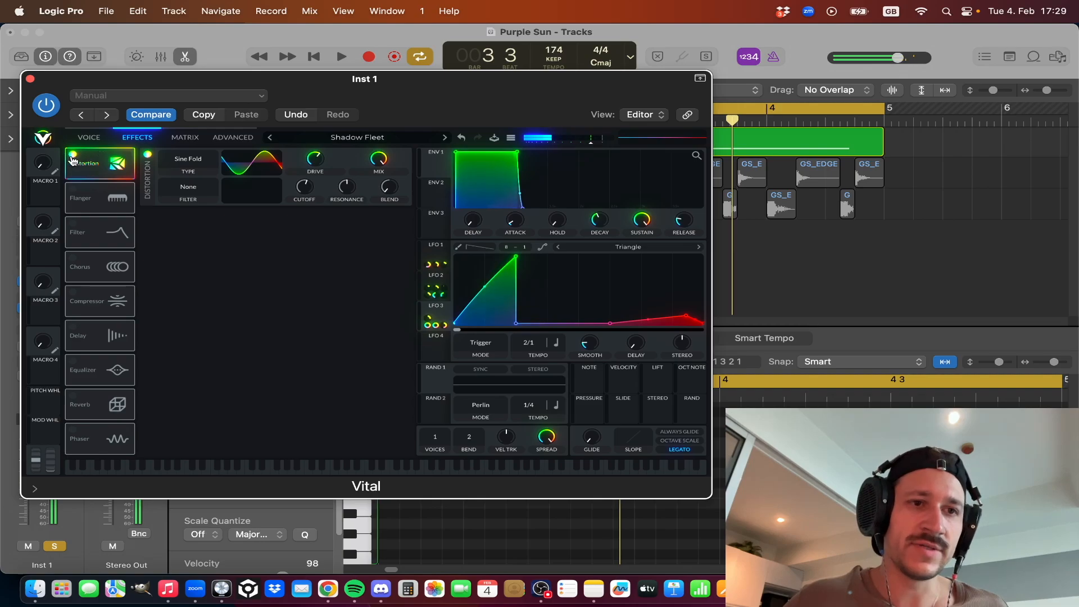
left_click(71, 157)
left_click(71, 158)
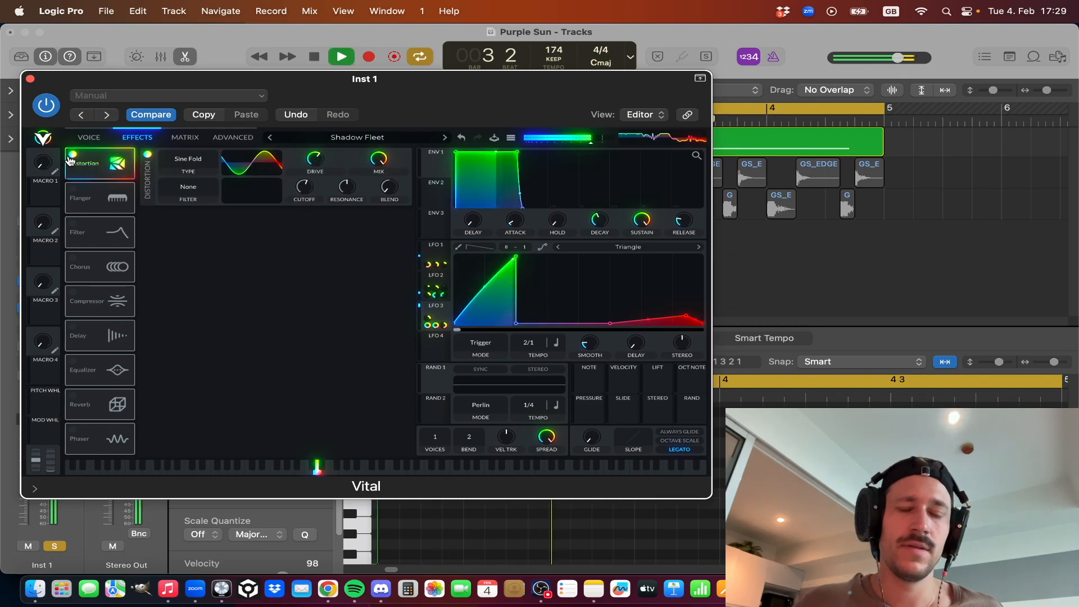
key("space")
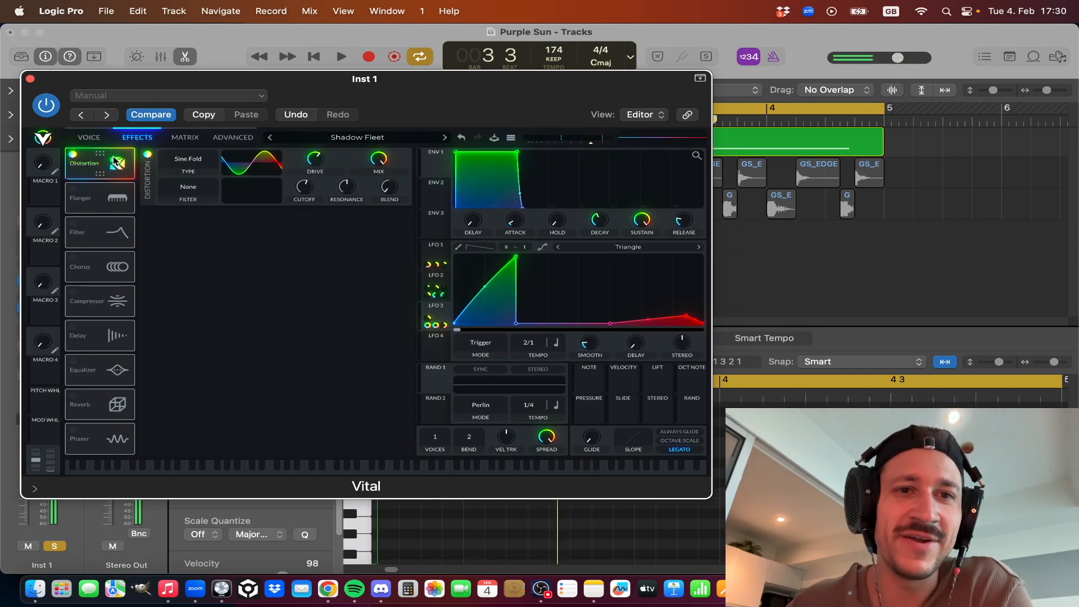
Turn on the Flanger effect, check LFO 3's modulation of its mix, and audition the loop twice.
left_click(74, 190)
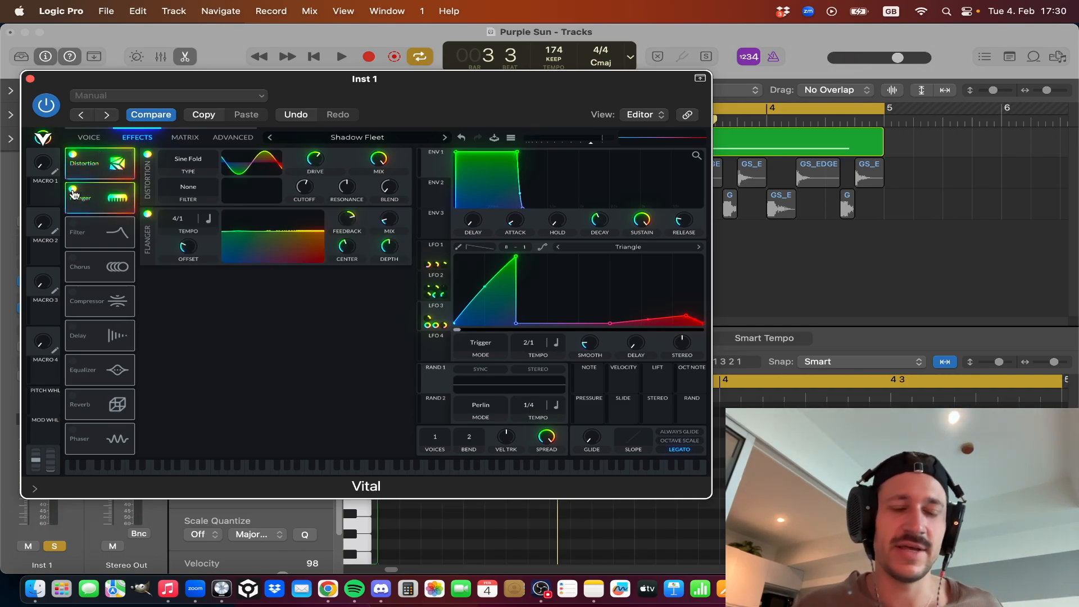
mouse_move(391, 241)
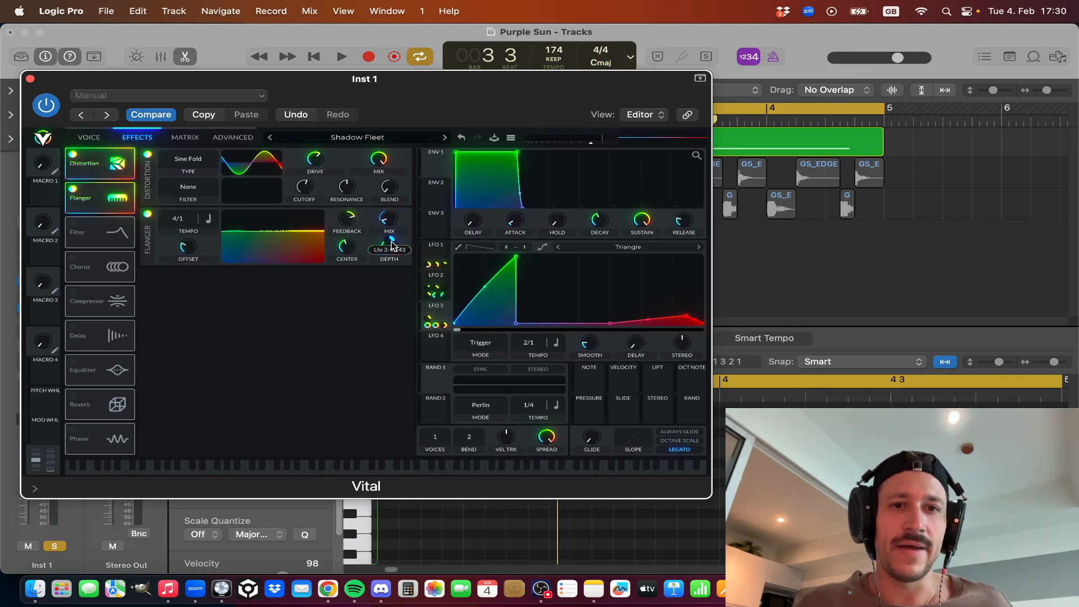
key("space")
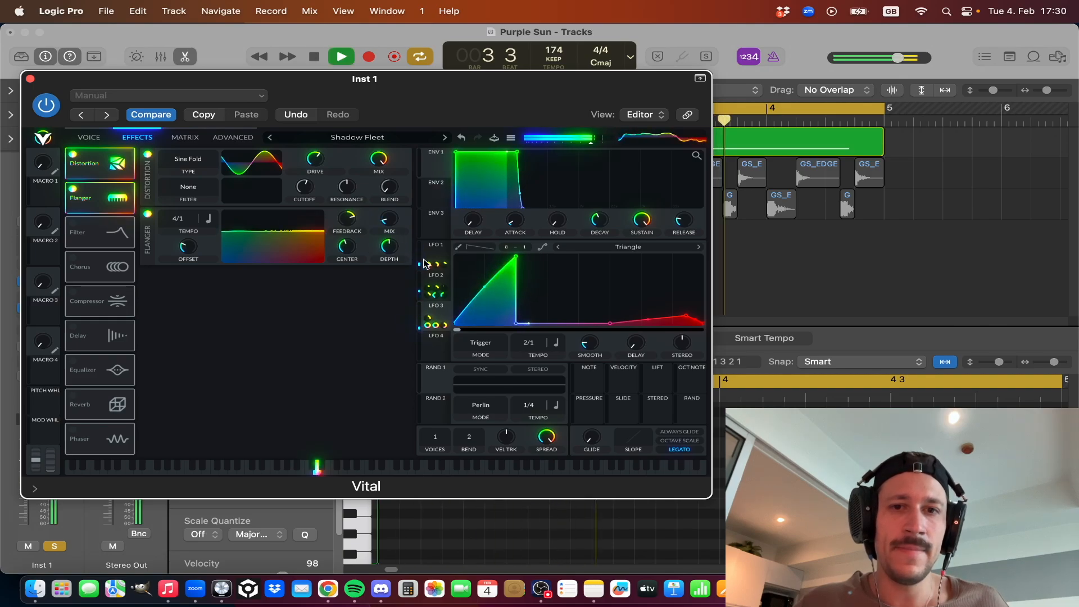
key("space")
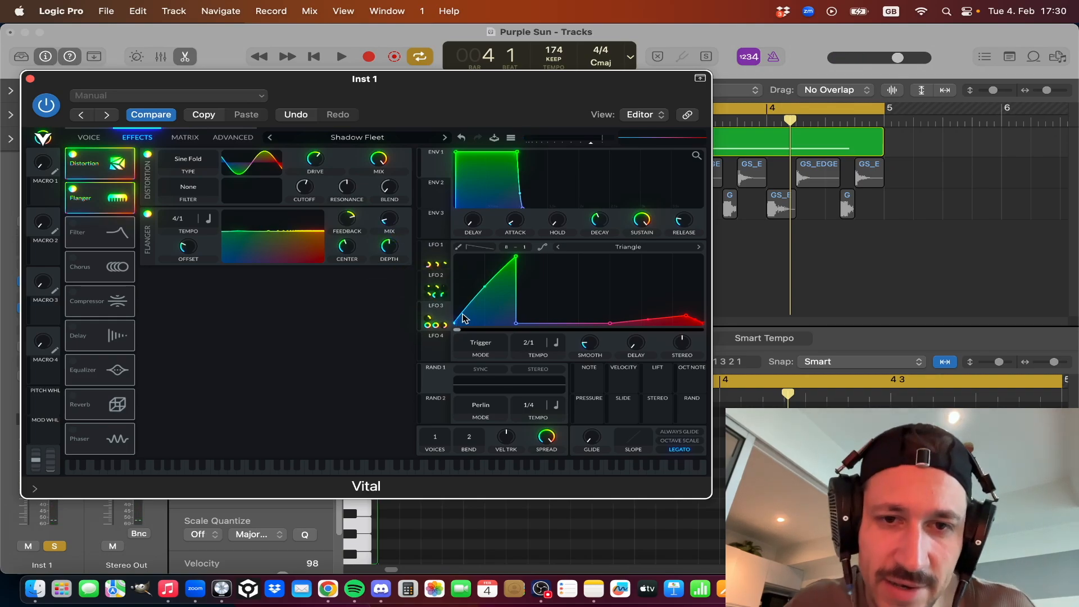
key("space")
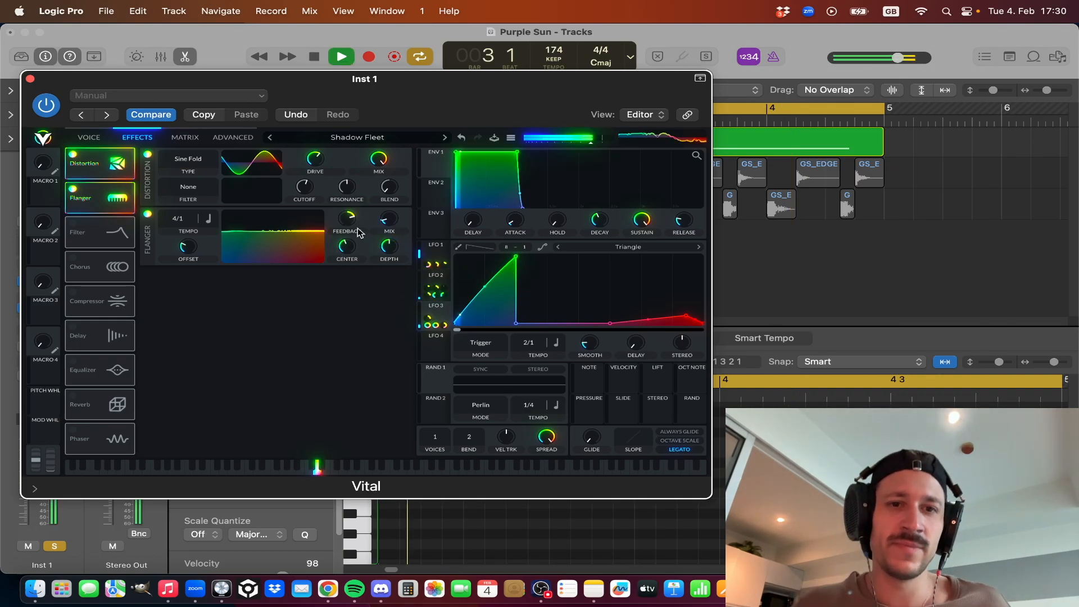
key("space")
Turn on the Phaser: Positive filter effect, audition it while checking LFO 3's modulation of its mix, and toggle it off and on.
left_click(73, 223)
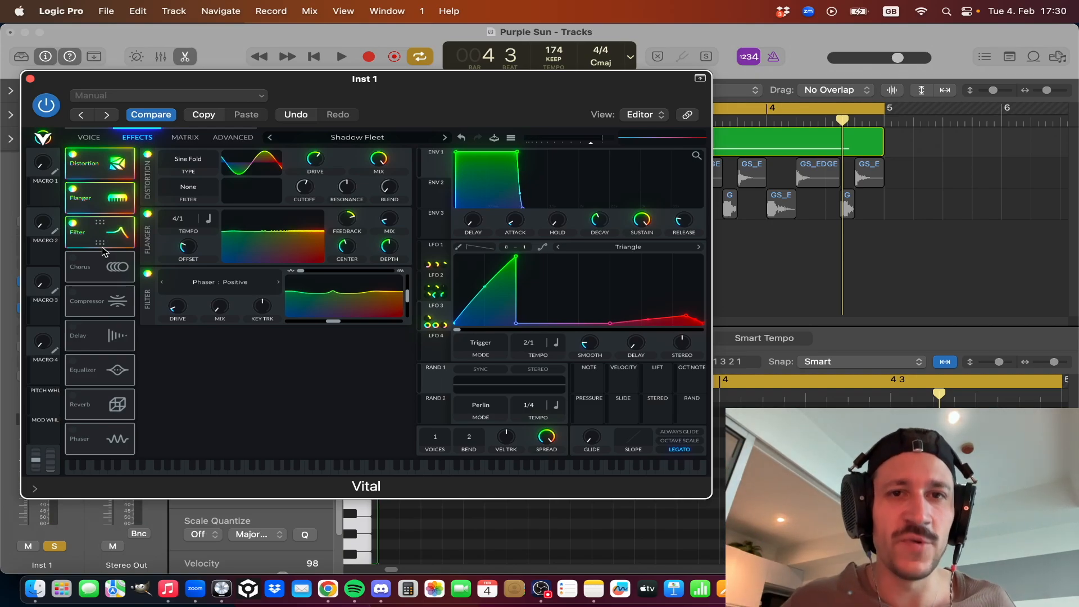
key("space")
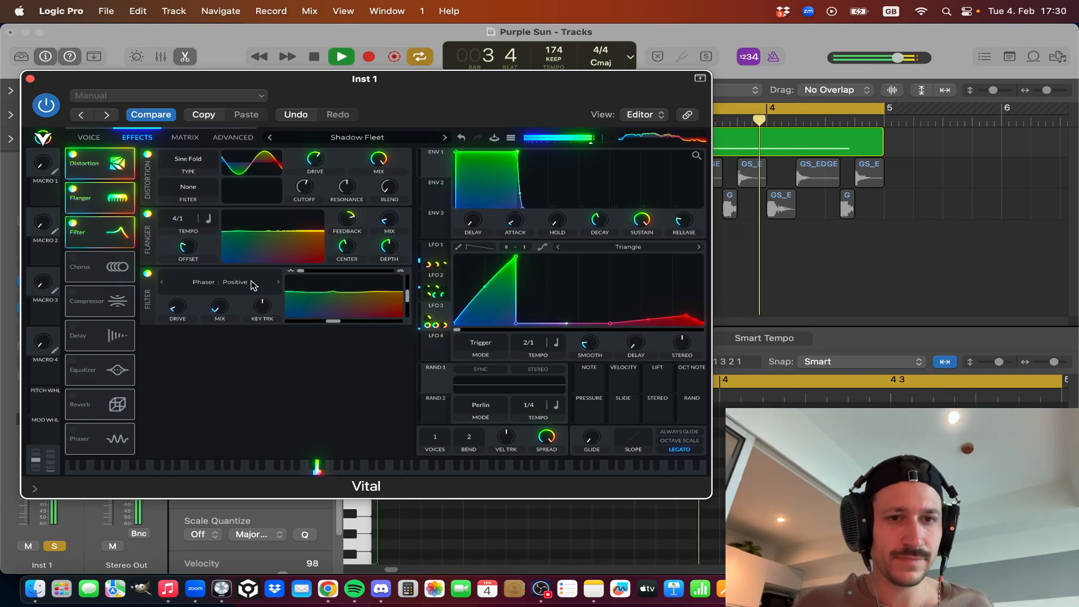
mouse_move(232, 332)
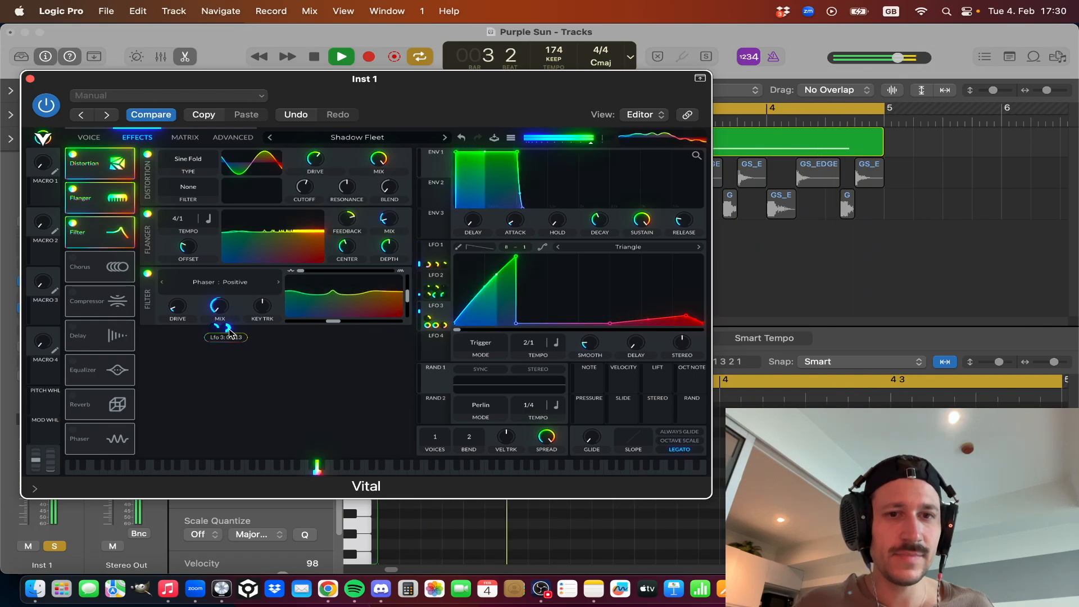
key("space")
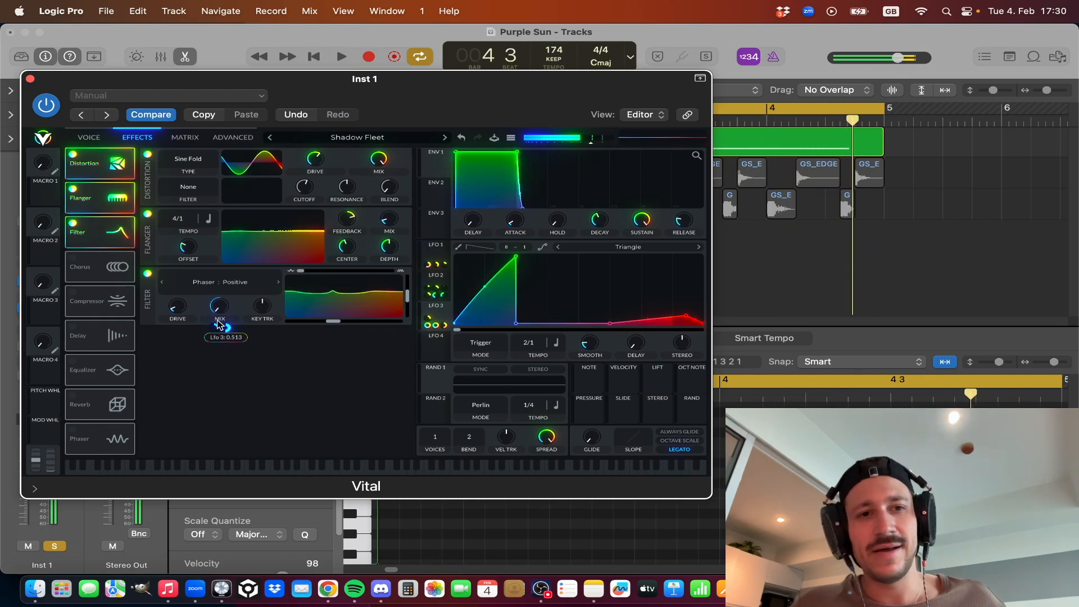
left_click(147, 274)
left_click(147, 274)
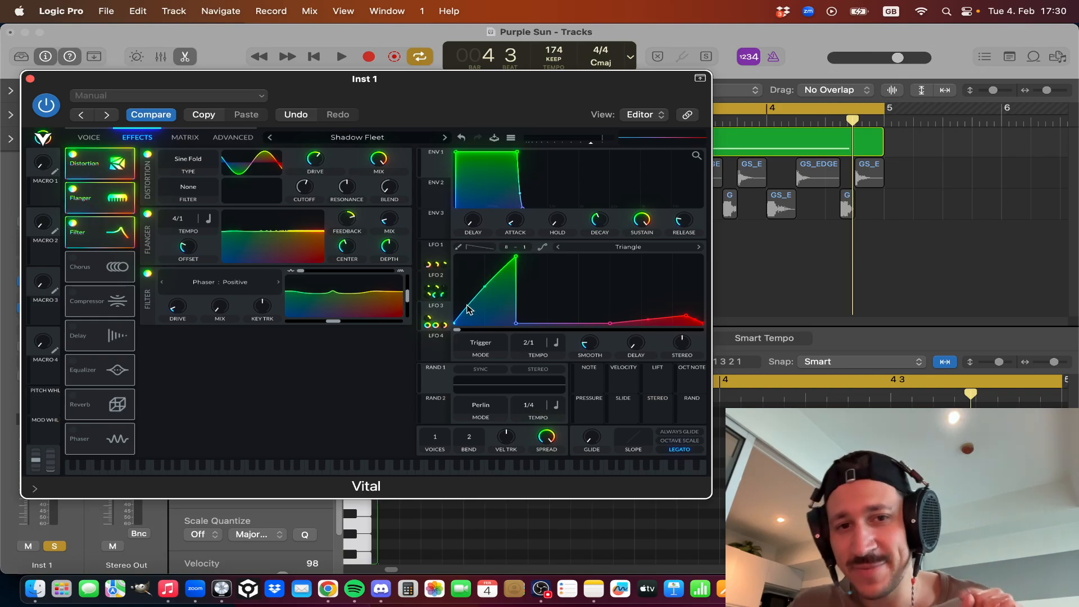
Compare the LFO 2 and LFO 3 curves that modulate the filter effect's mix while playing the loop.
left_click(430, 281)
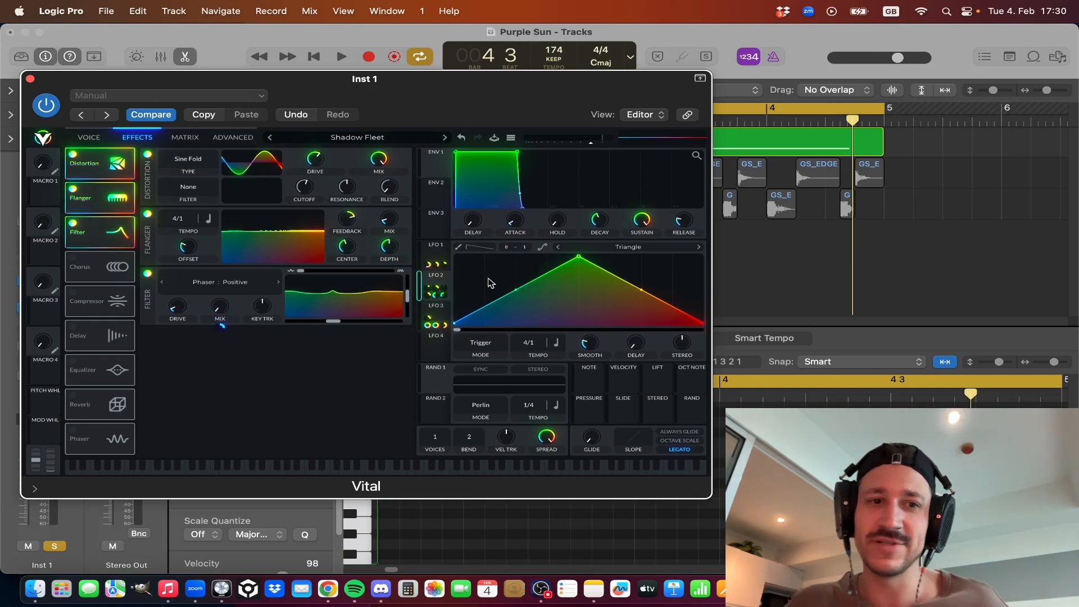
key("space")
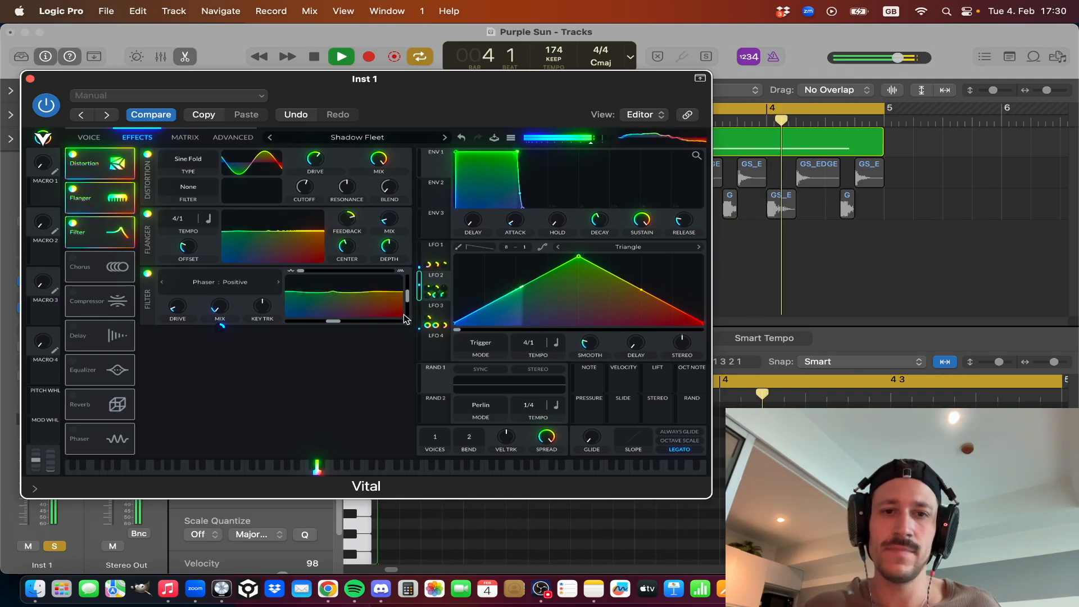
left_click(439, 321)
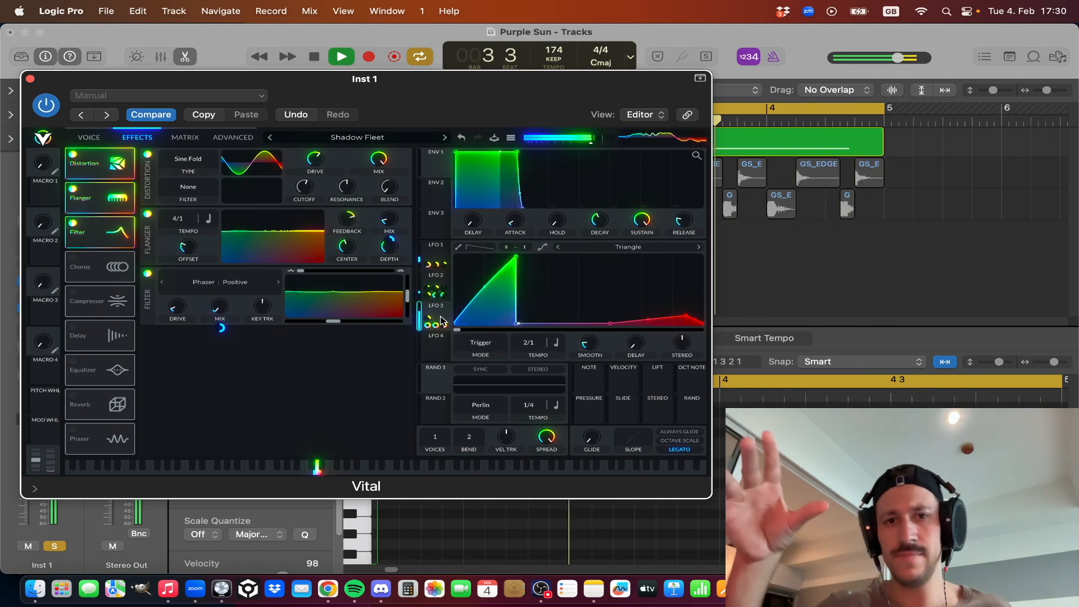
key("space")
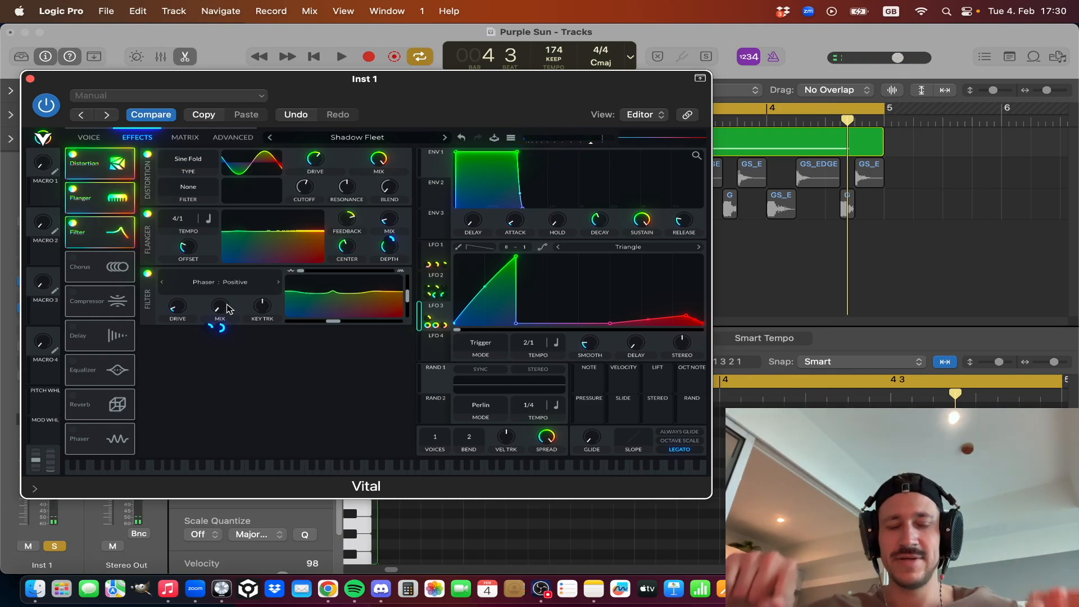
key("space")
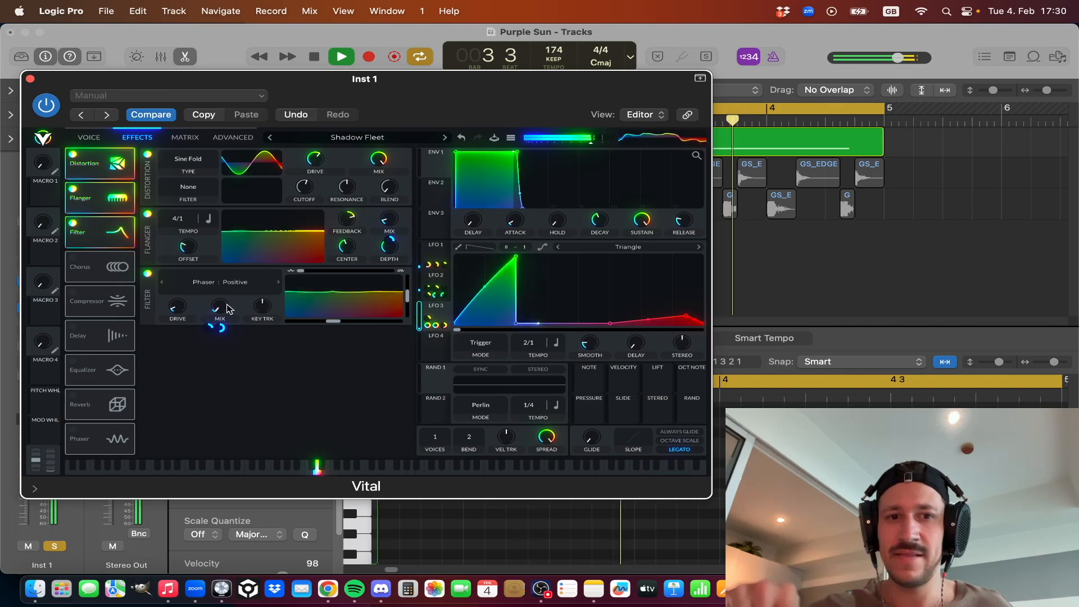
key("space")
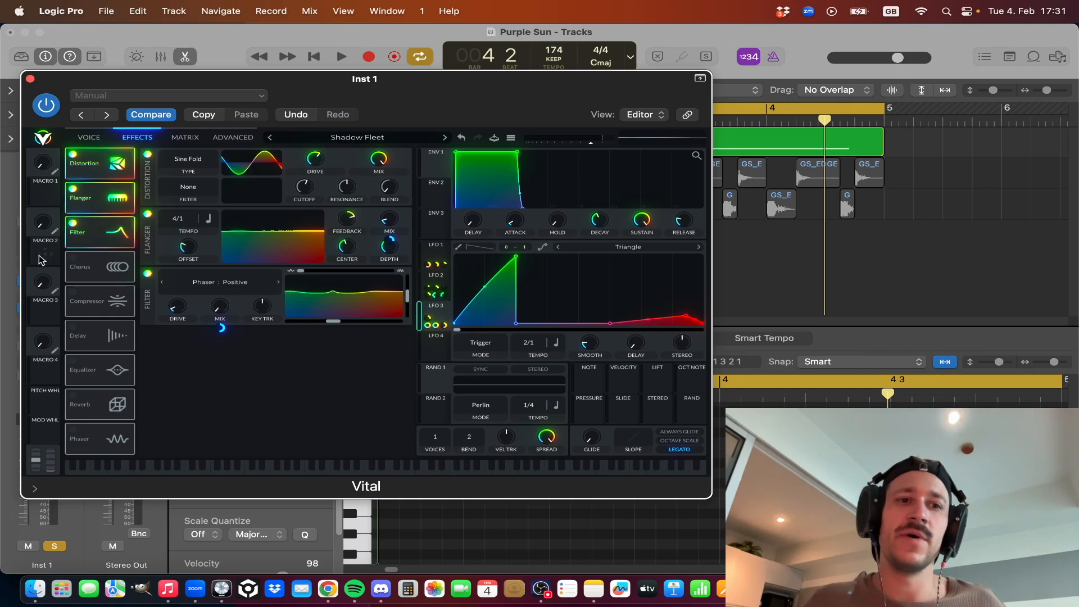
Turn on the Chorus effect, display the LFO 2 curve, and audition the loop.
left_click(73, 261)
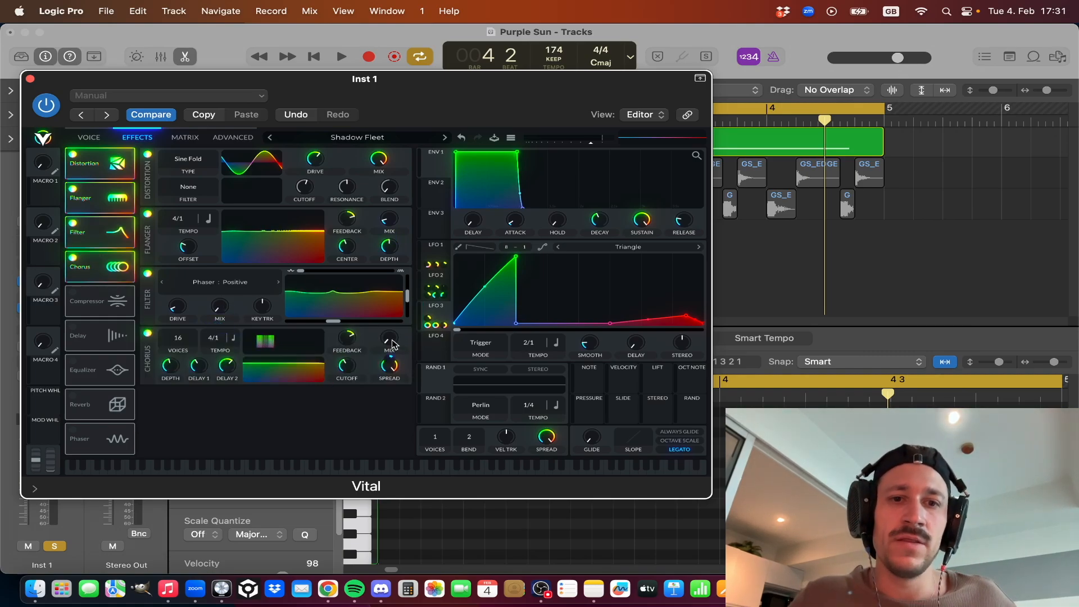
left_click(439, 283)
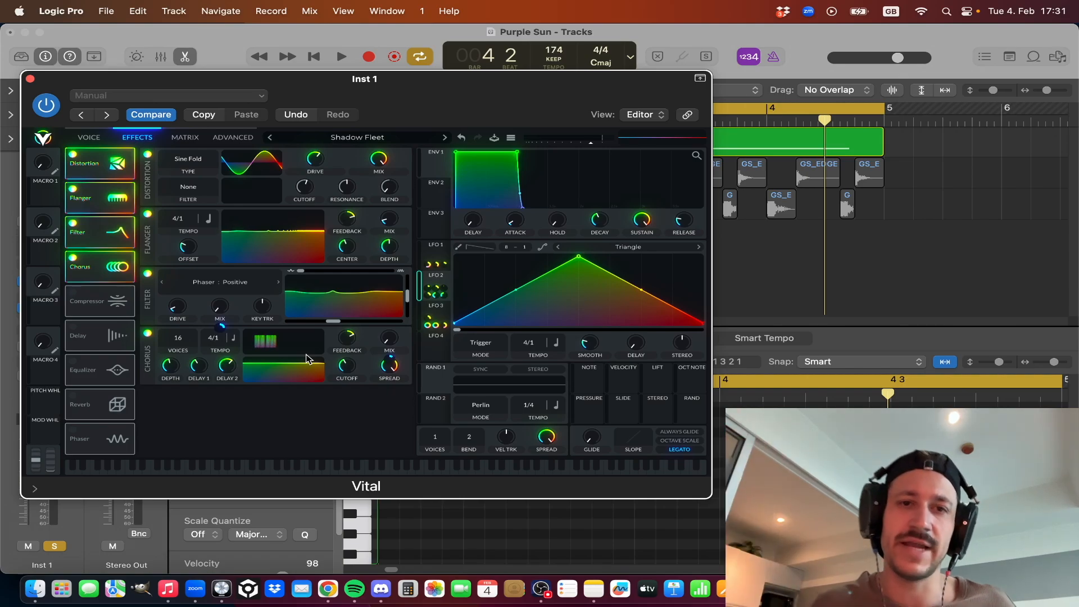
key("space")
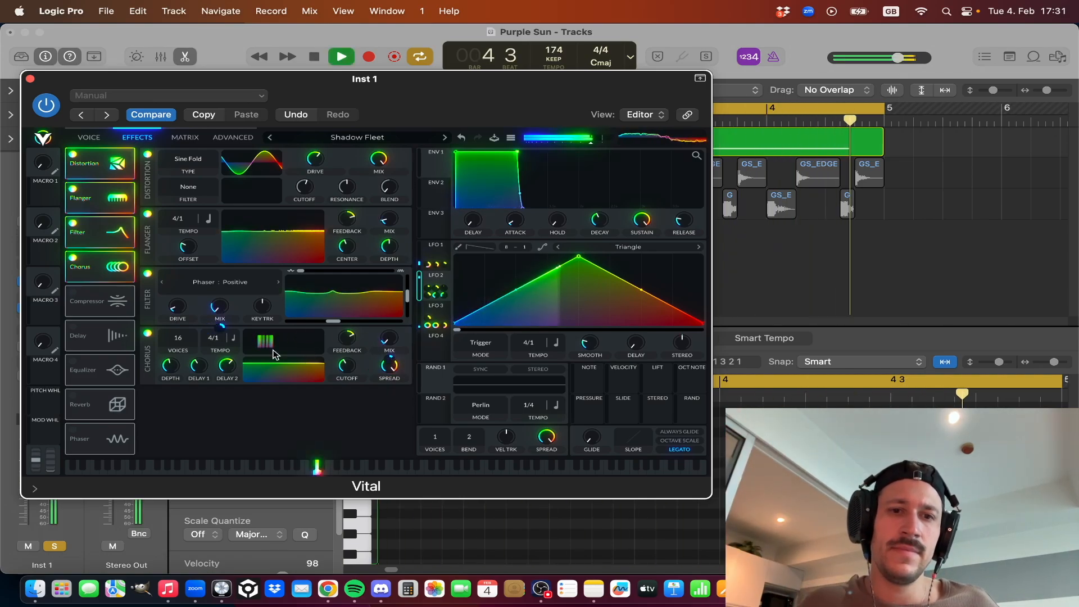
key("space")
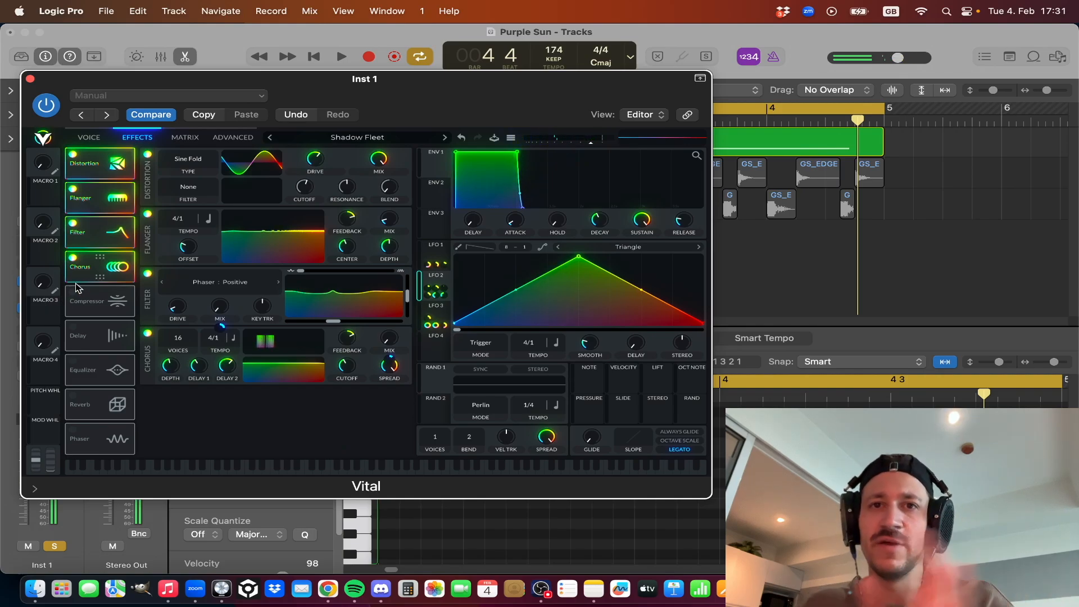
Turn on the multiband Compressor effect, check its mix, and audition the loop through it.
left_click(74, 291)
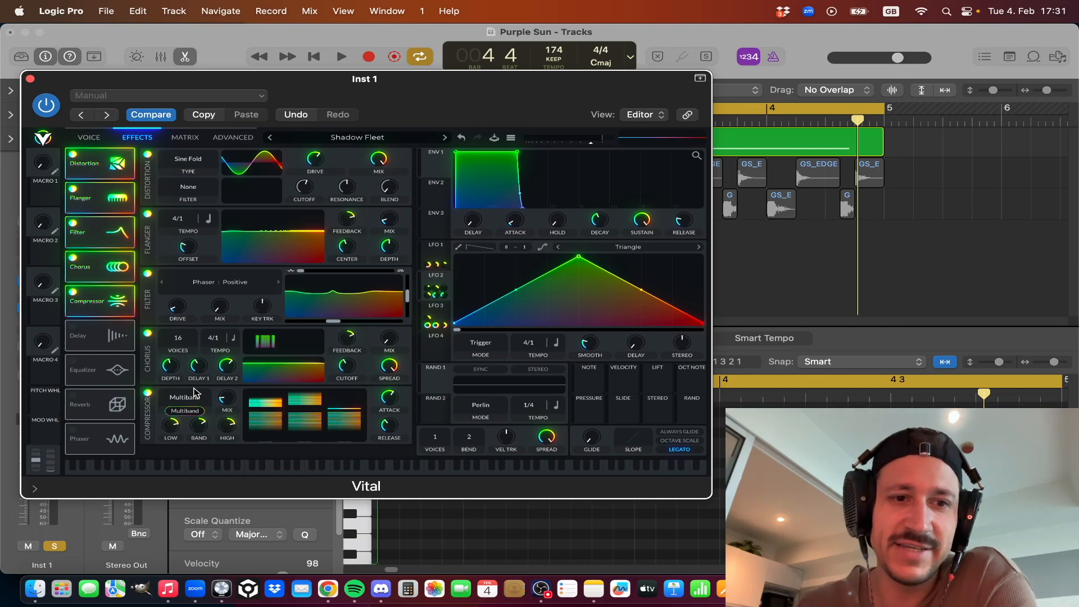
mouse_move(229, 399)
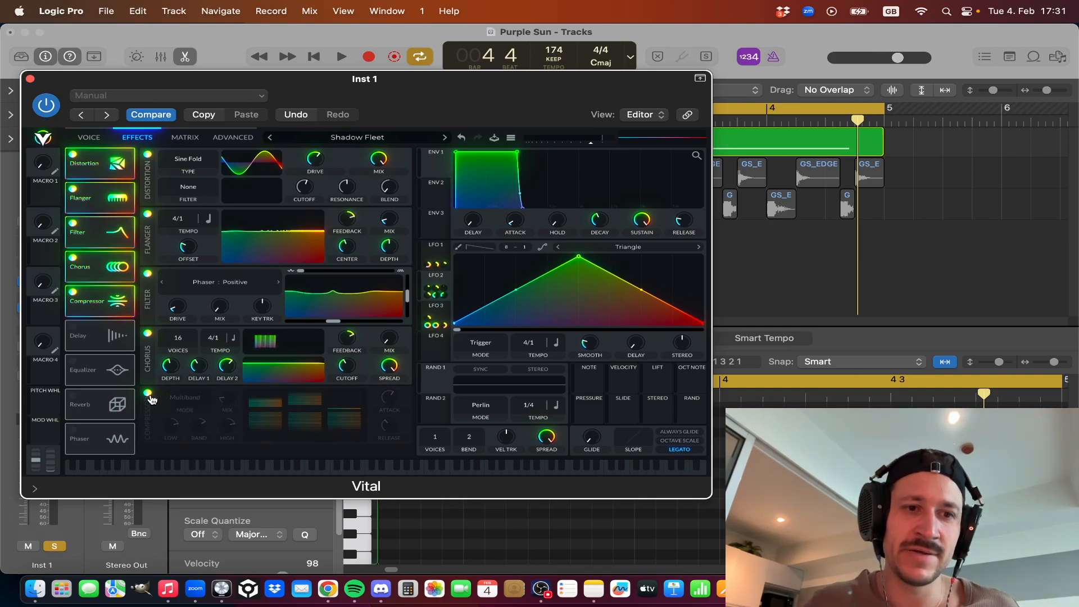
key("space")
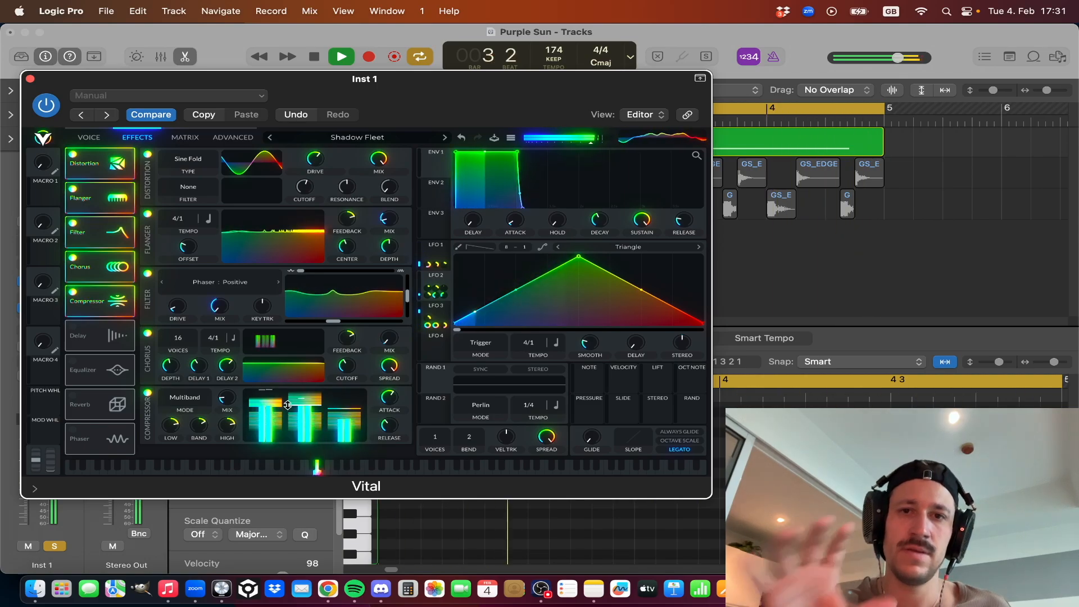
key("space")
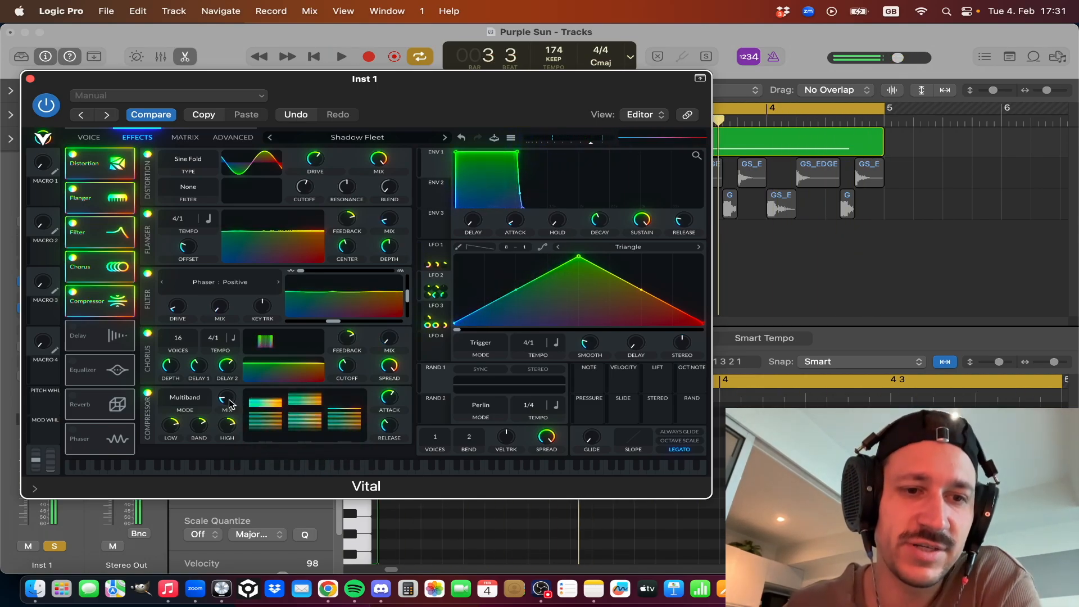
Turn on the Mid Ping Pong Delay effect with its mix at about 2%, and audition the loop.
left_click(75, 329)
scroll(163, 393, "down", 5)
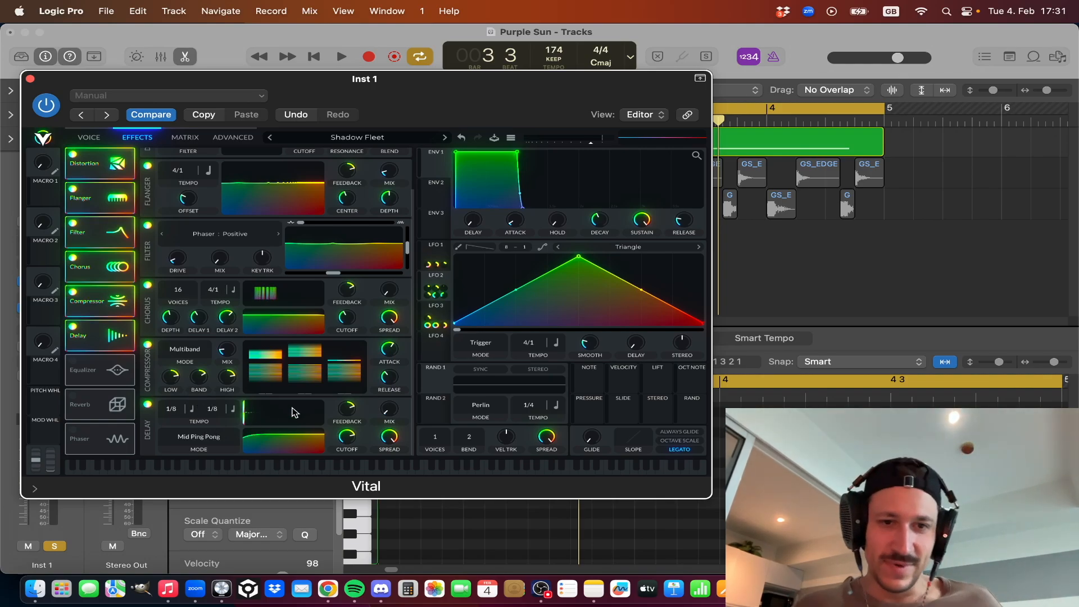
left_click_drag(388, 413, 388, 411)
key("space")
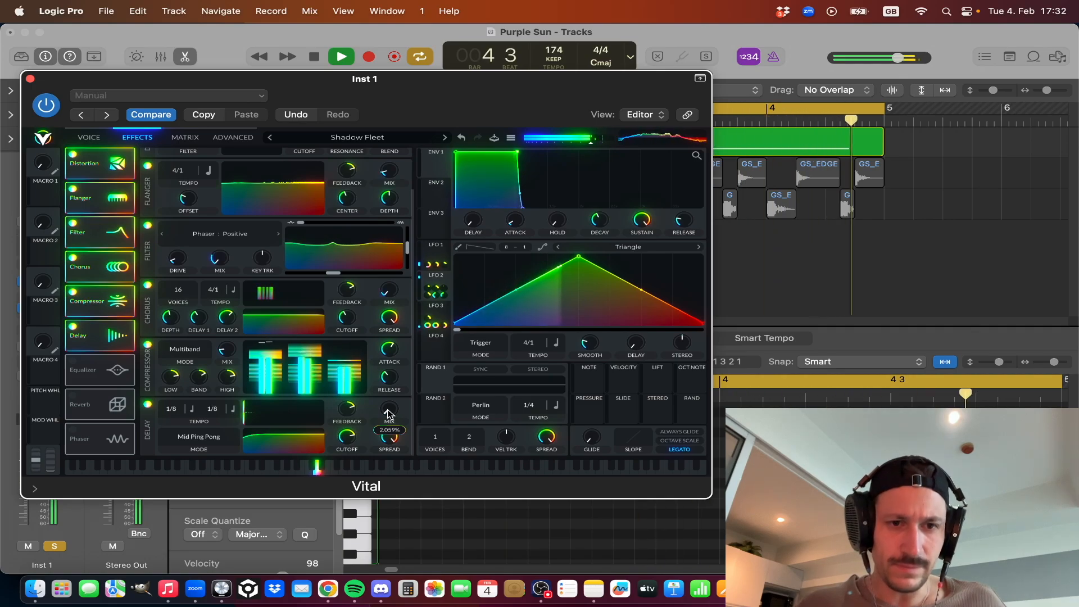
key("space")
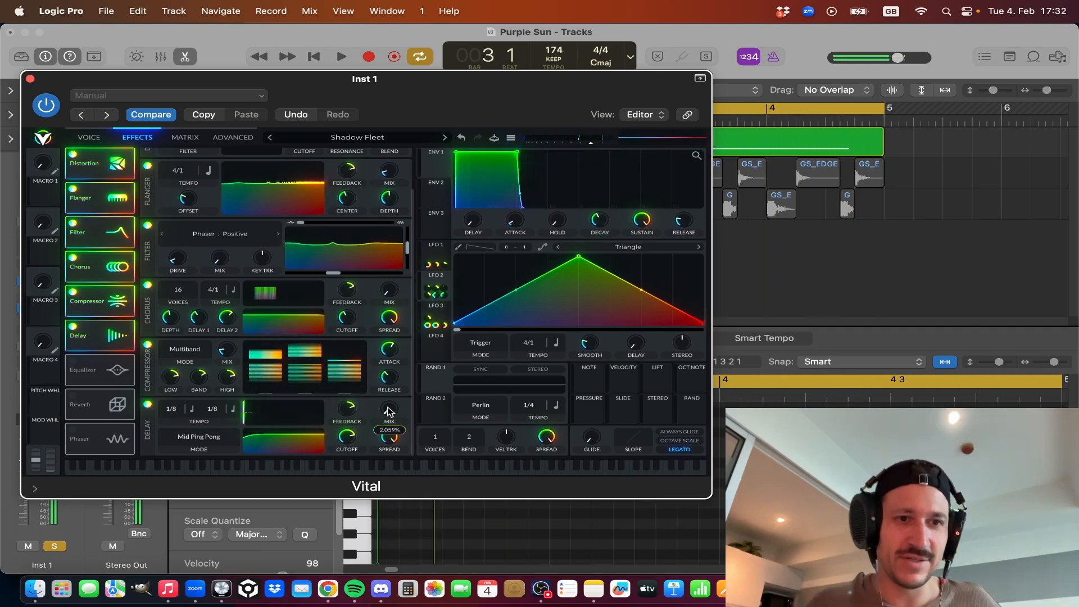
Turn on the Equalizer effect and, with the loop playing, nudge its high band point slightly lower in frequency.
left_click(73, 361)
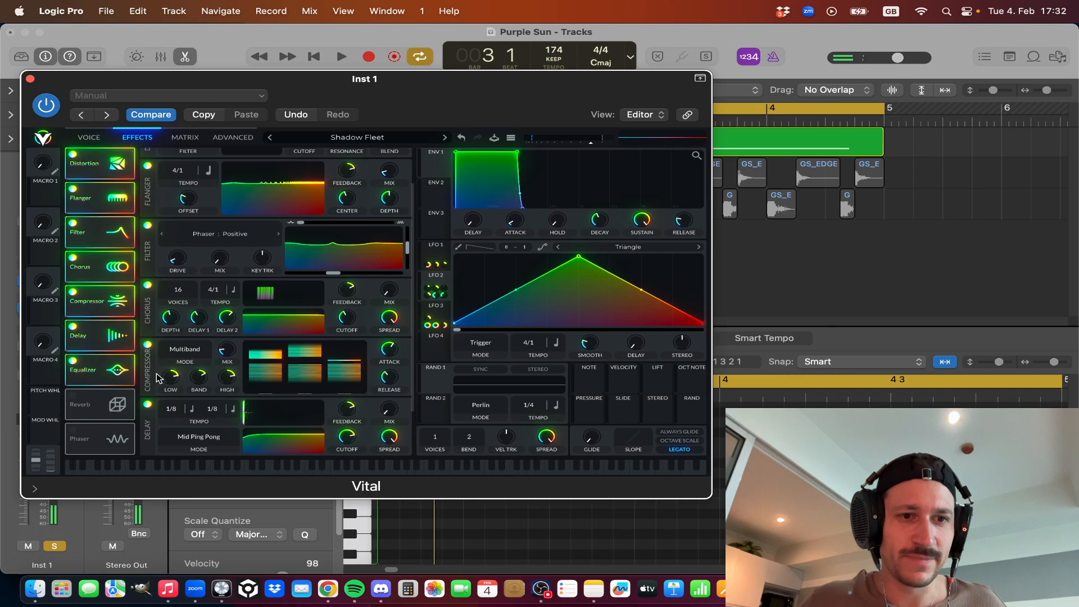
scroll(159, 377, "down", 3)
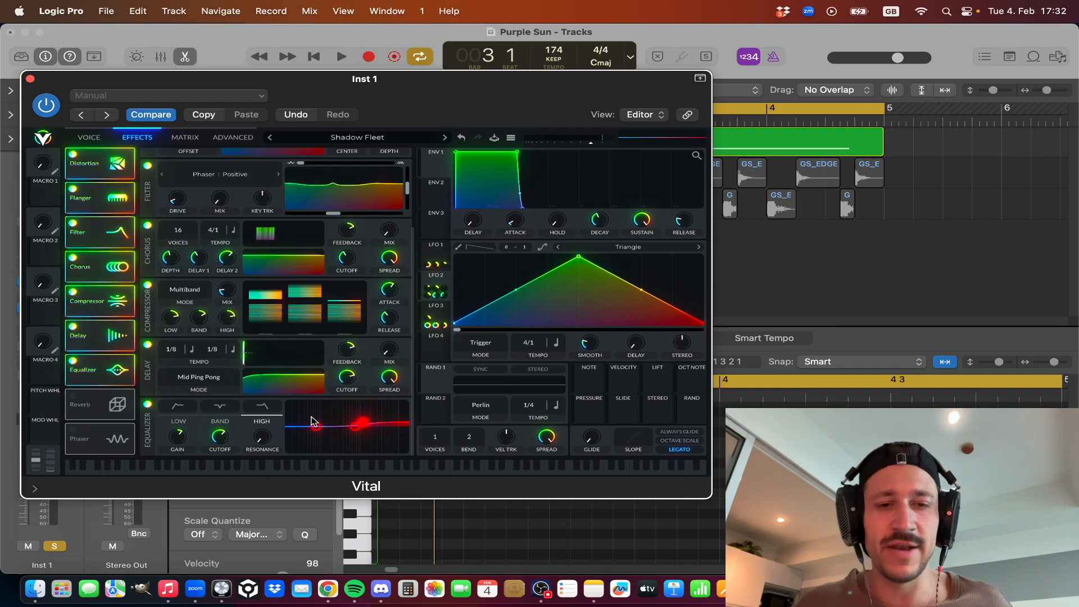
key("space")
mouse_move(363, 424)
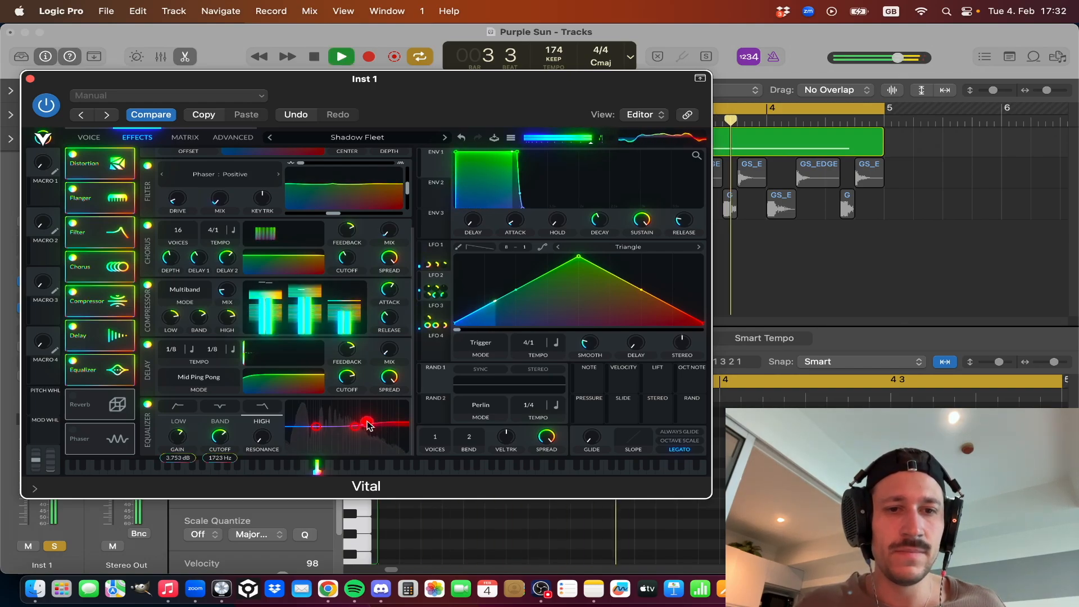
left_click_drag(362, 424, 360, 426)
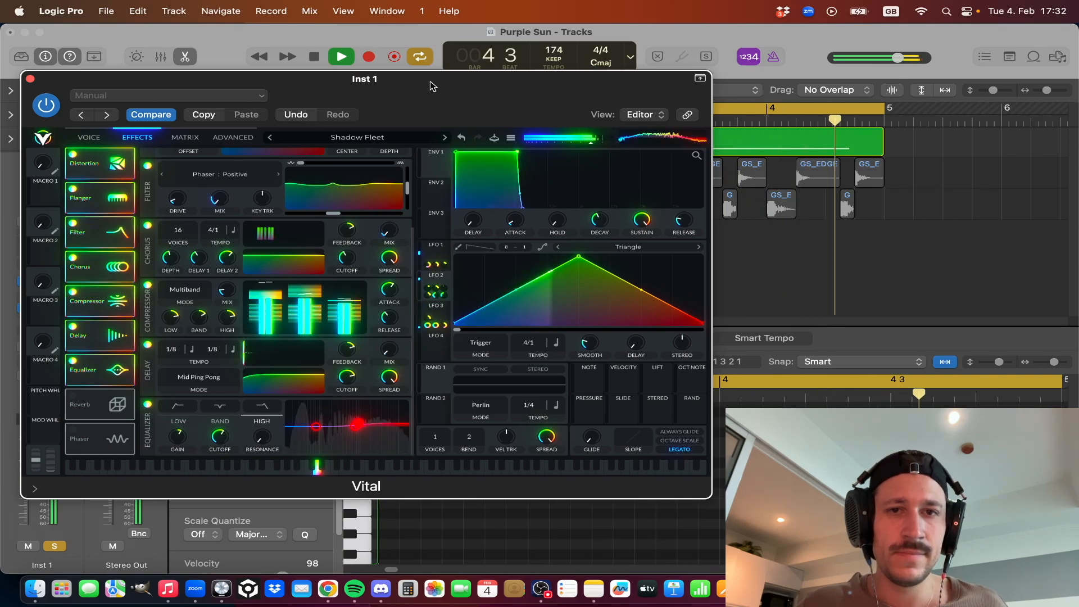
Stop playback, undo the last equalizer band move, and look over the patch's oscillators and filters.
key("space")
left_click(462, 135)
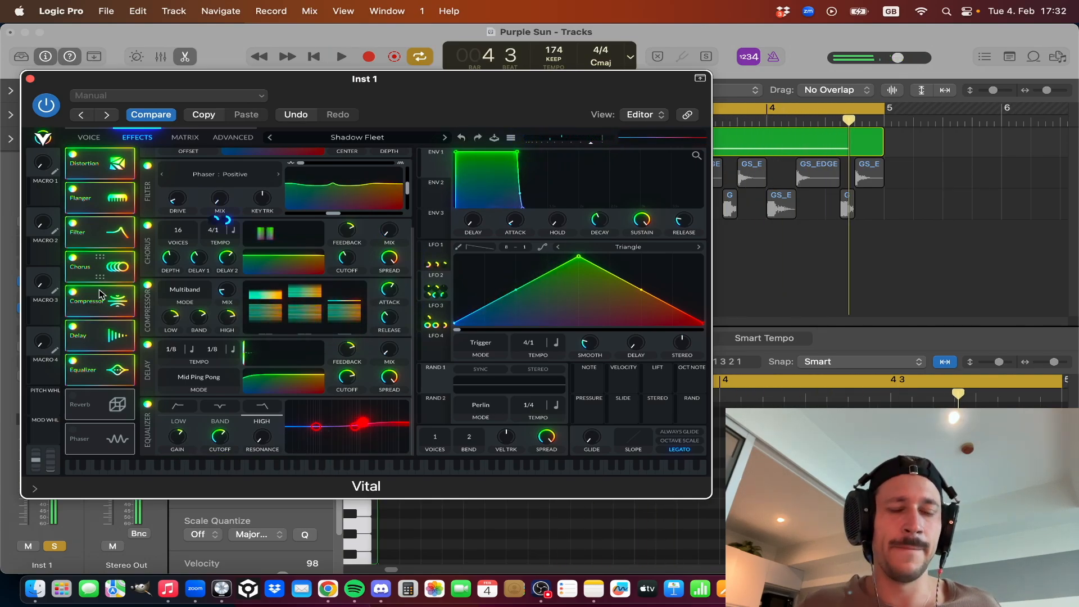
left_click(100, 140)
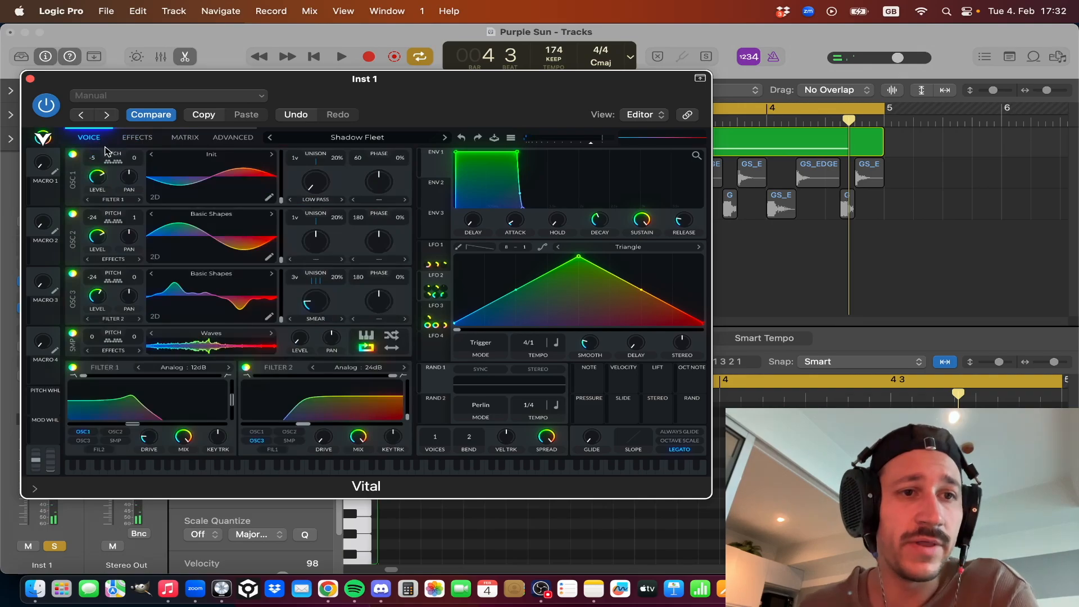
left_click(133, 139)
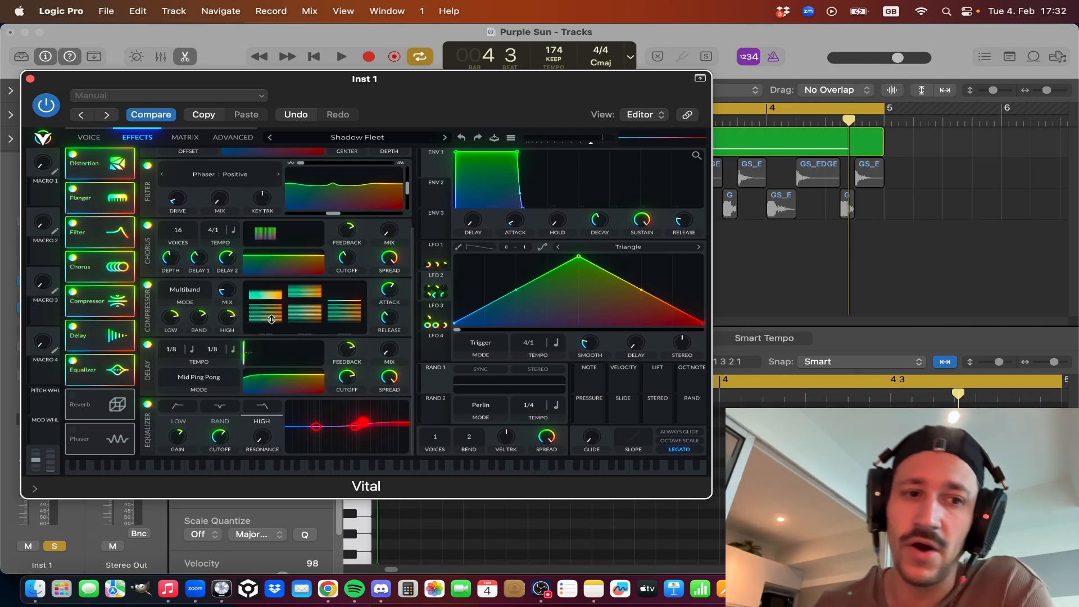
Turn on the Reverb effect, start the loop to audition it, and close the Vital window.
left_click(72, 396)
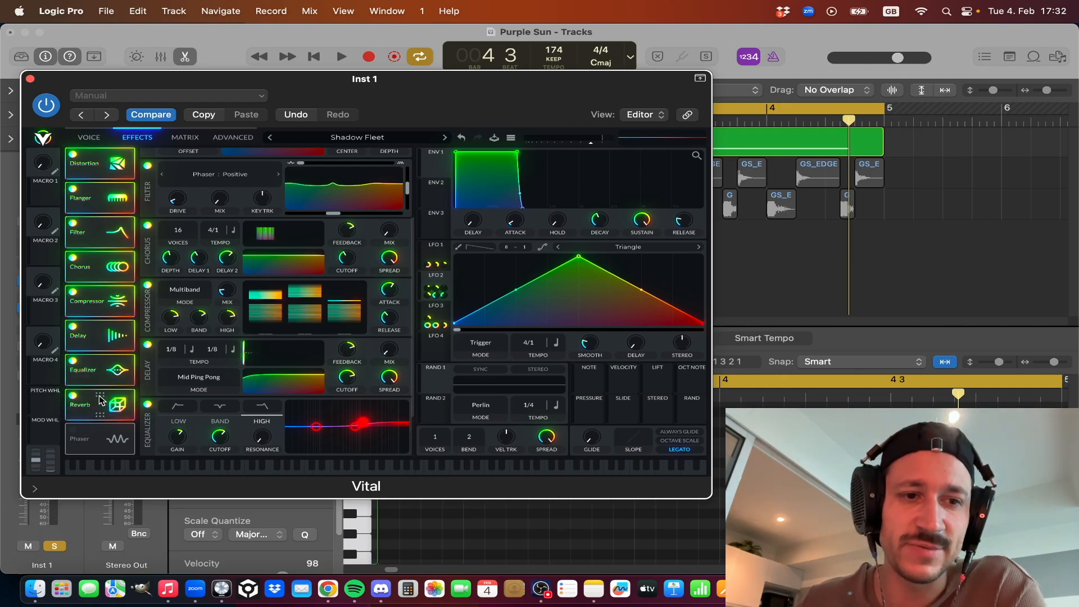
scroll(190, 420, "down", 2)
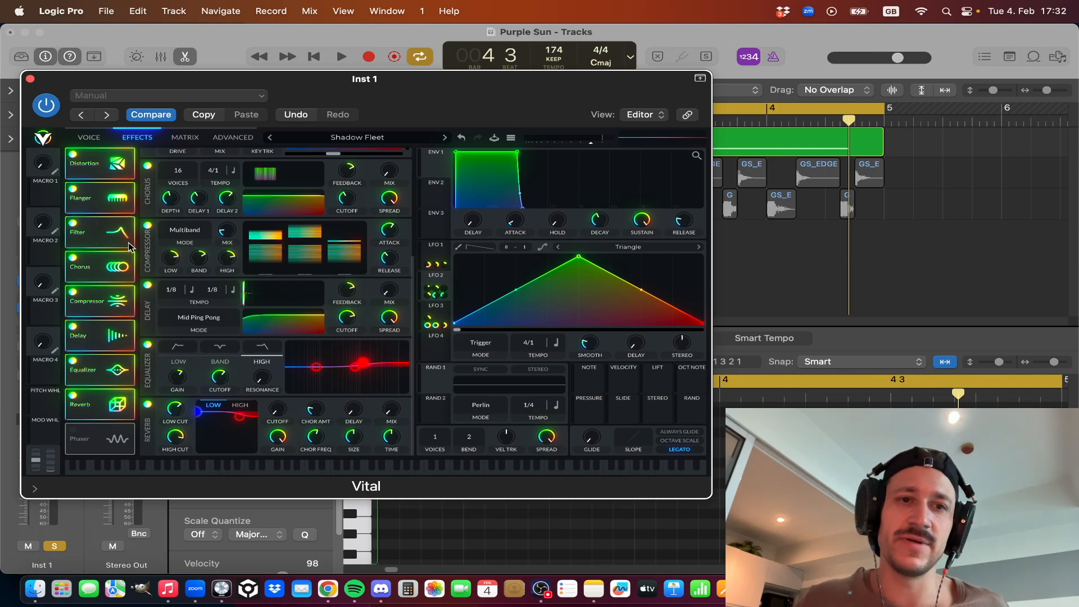
key("space")
left_click(31, 78)
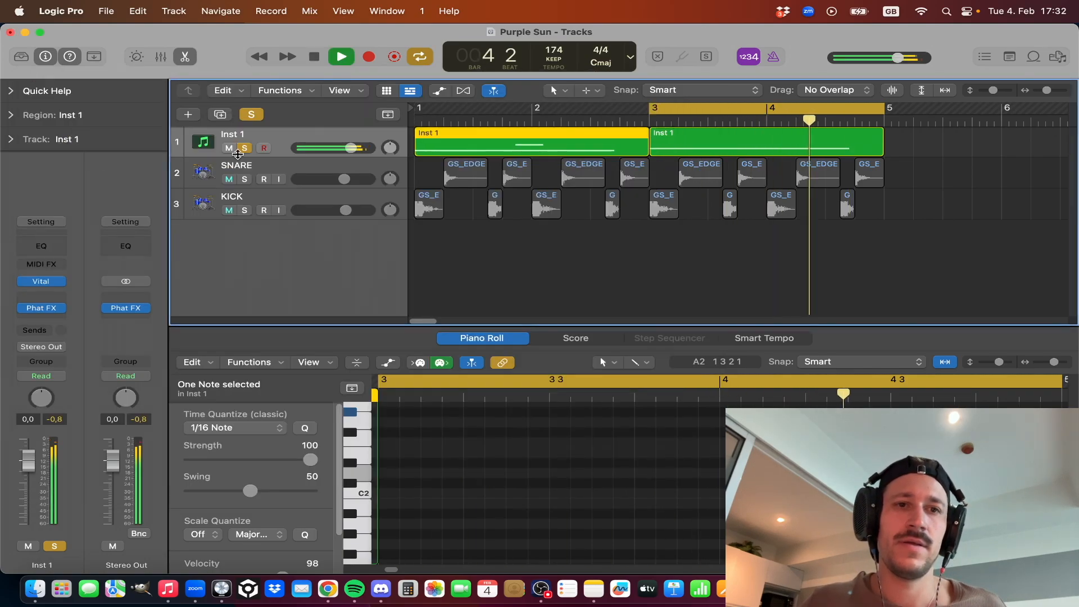
Extend the cycle range from bar 1 to bar 5 and audition Inst 1 unsoloed with the SNARE and KICK tracks unmuted.
key("space")
left_click(465, 257)
left_click_drag(422, 107, 902, 163)
key("space")
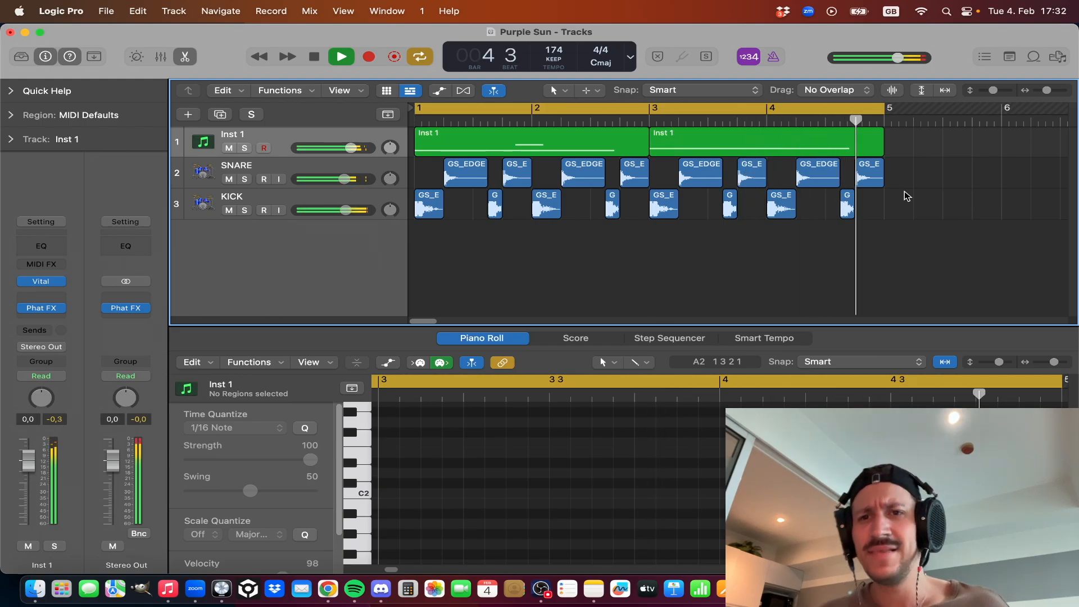
key("space")
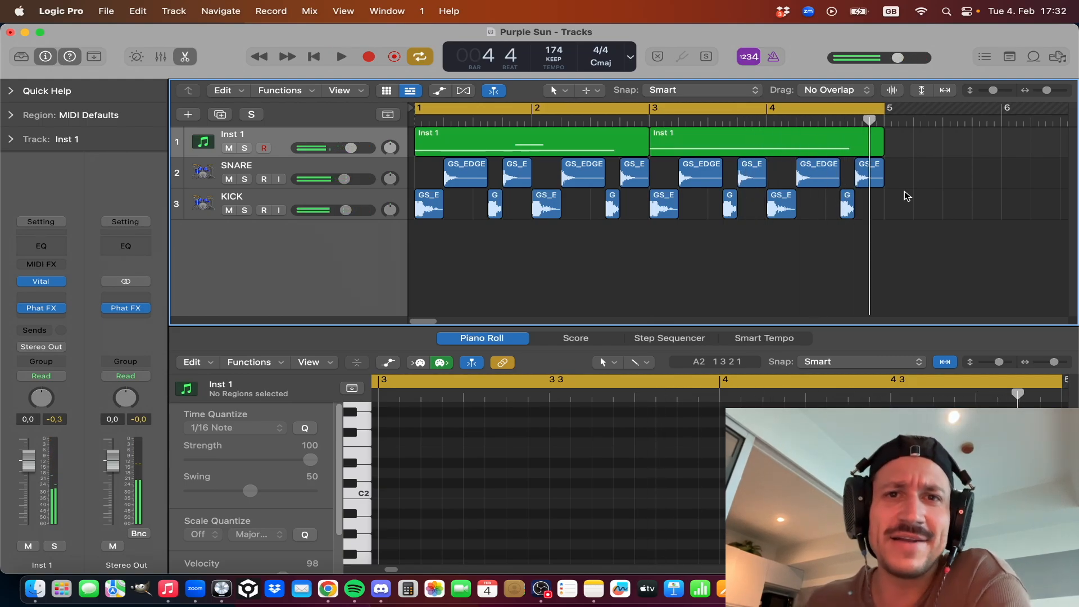
Reopen Vital on the Inst 1 track to review the finished patch's effects, and close its window.
left_click(43, 280)
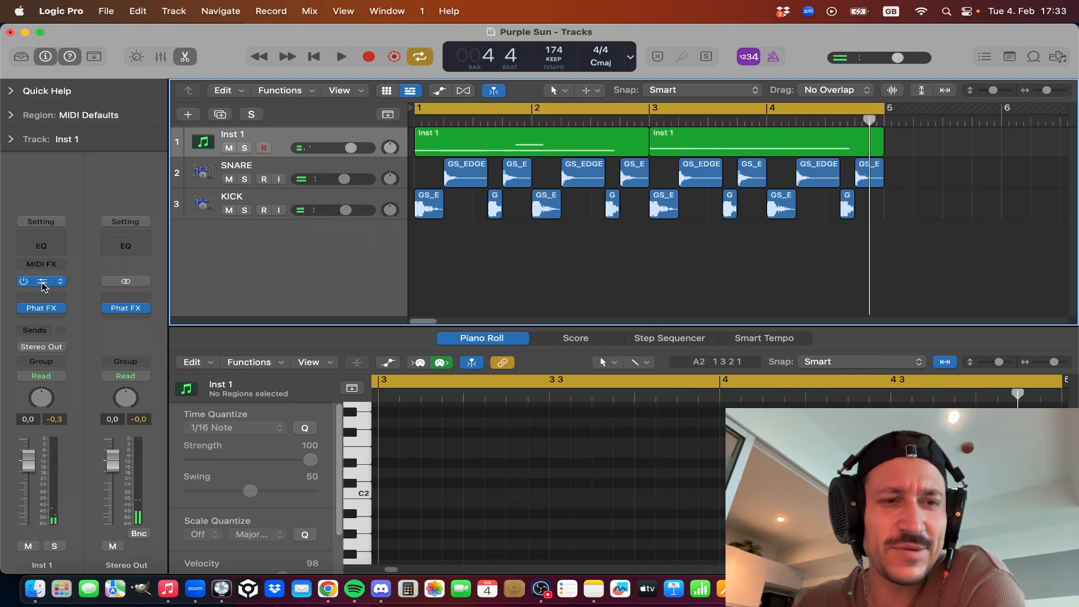
left_click_drag(321, 91, 322, 88)
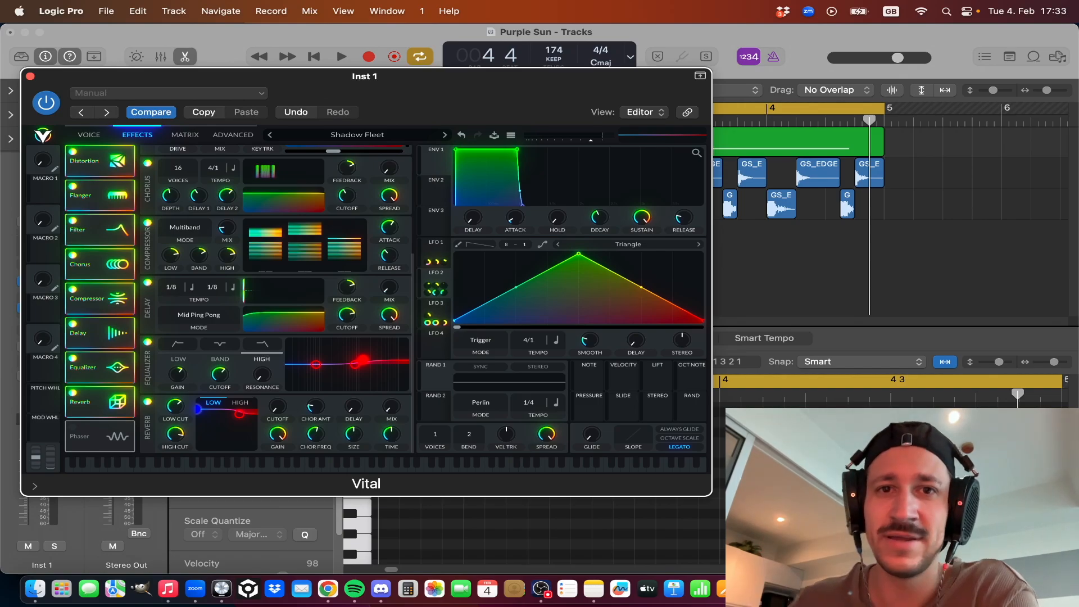
left_click_drag(239, 84, 238, 80)
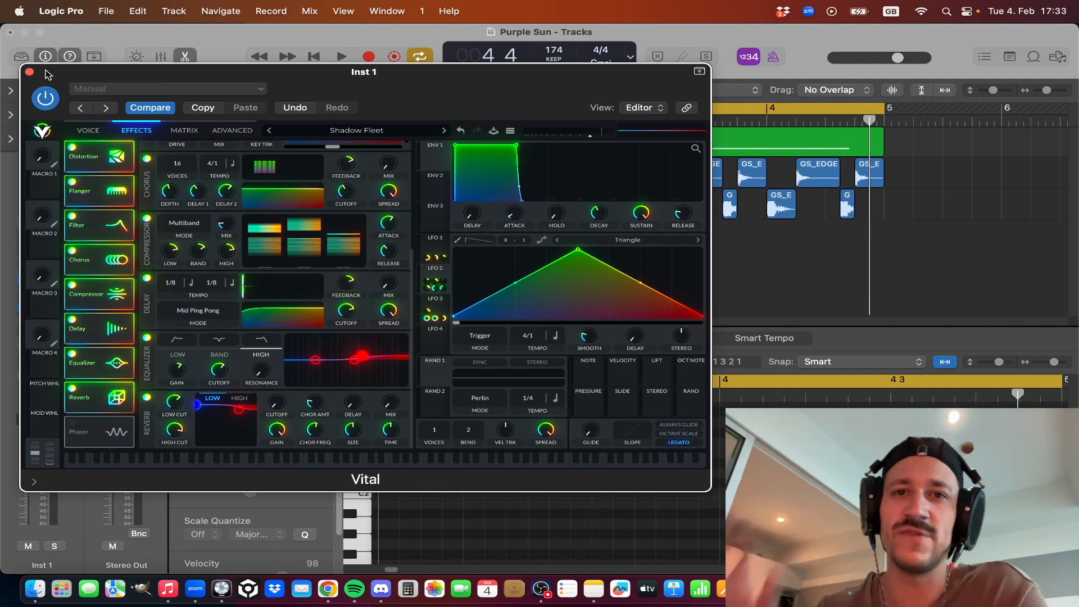
left_click(29, 72)
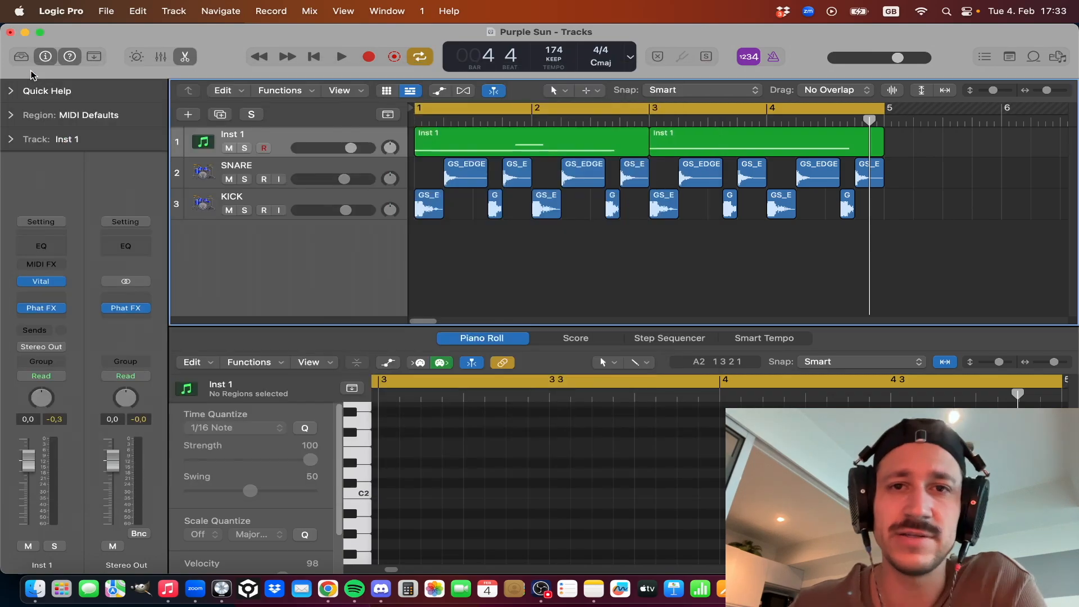